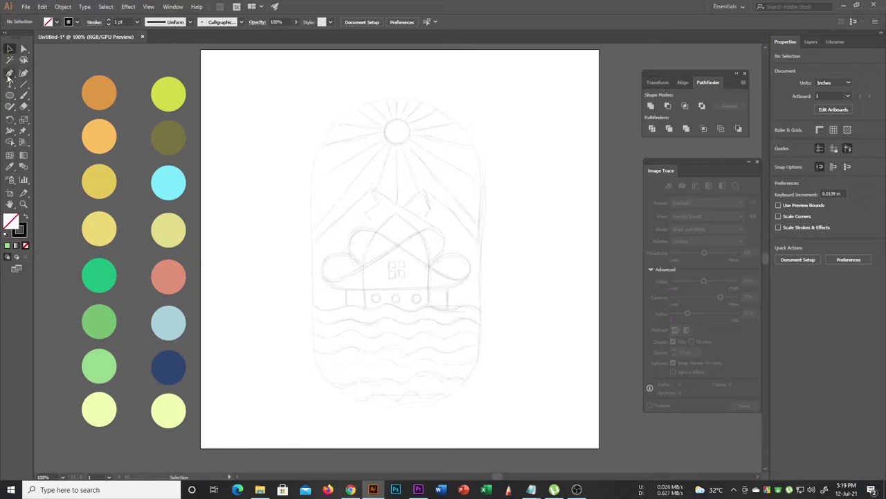
Step: Draw a circle over the sketched sun with the Ellipse tool
left_click(9, 74)
key("l")
scroll(381, 131, "up", 2)
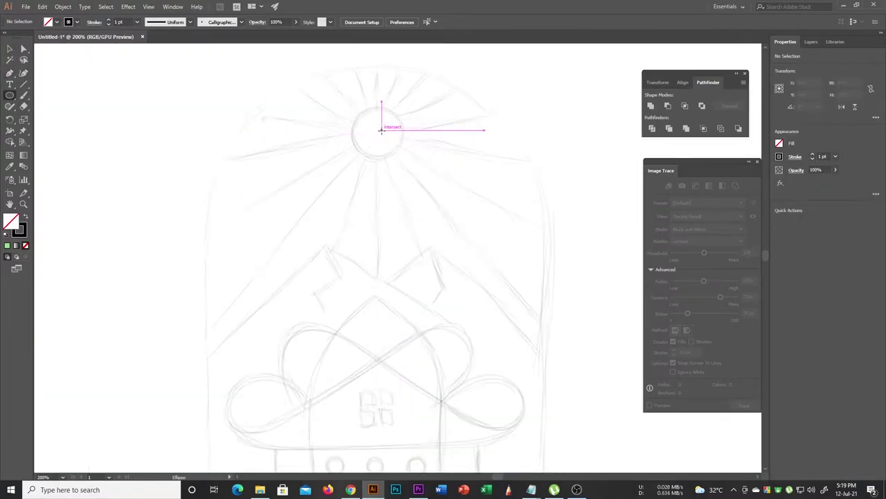
left_click_drag(378, 131, 403, 156)
Step: Give the sun circle a 4 pt black stroke with no fill
left_click(9, 48)
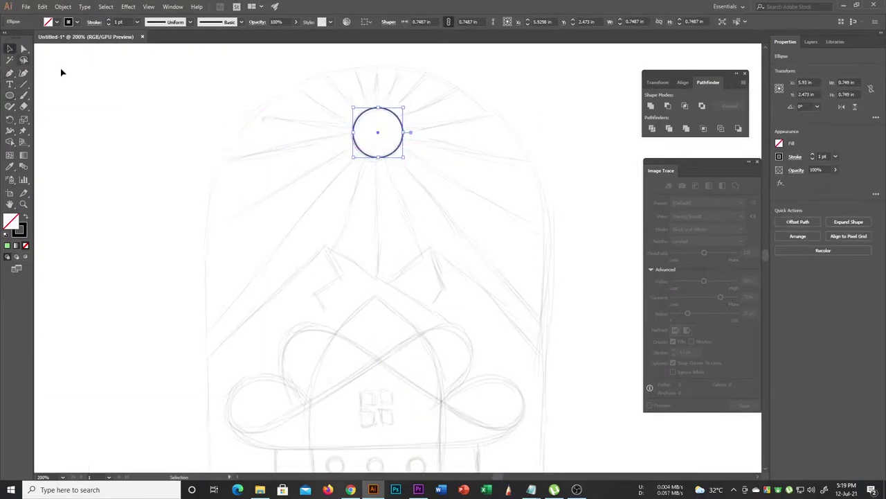
left_click(62, 71)
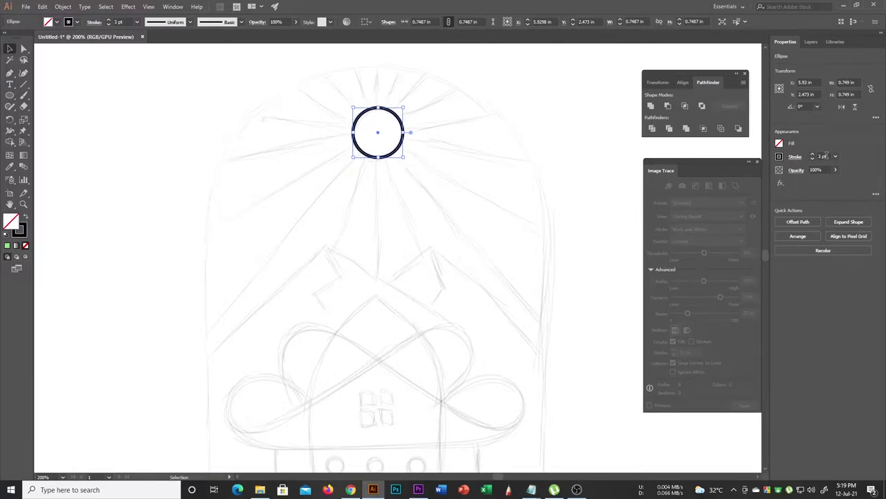
left_click(592, 137)
scroll(360, 149, "down", 2)
scroll(358, 167, "up", 2)
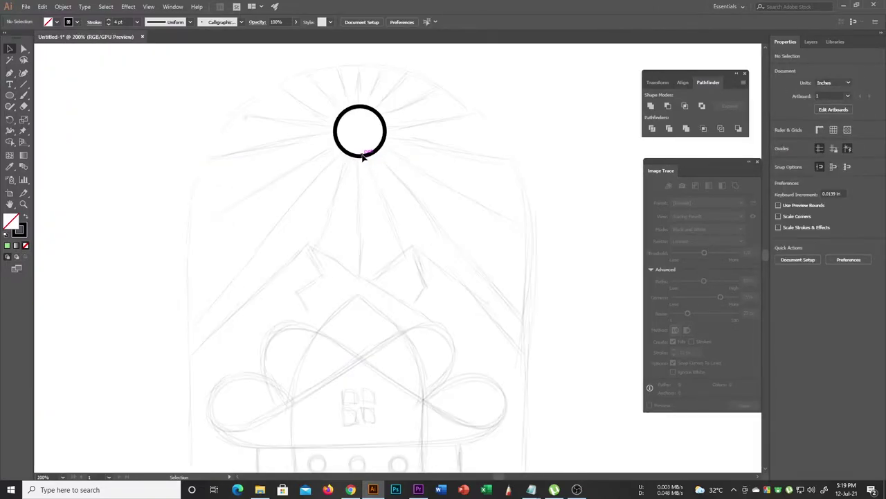
scroll(362, 158, "up", 2)
left_click(374, 114)
Step: Draw a vertical ray straight up from the top of the sun circle
left_click(356, 178)
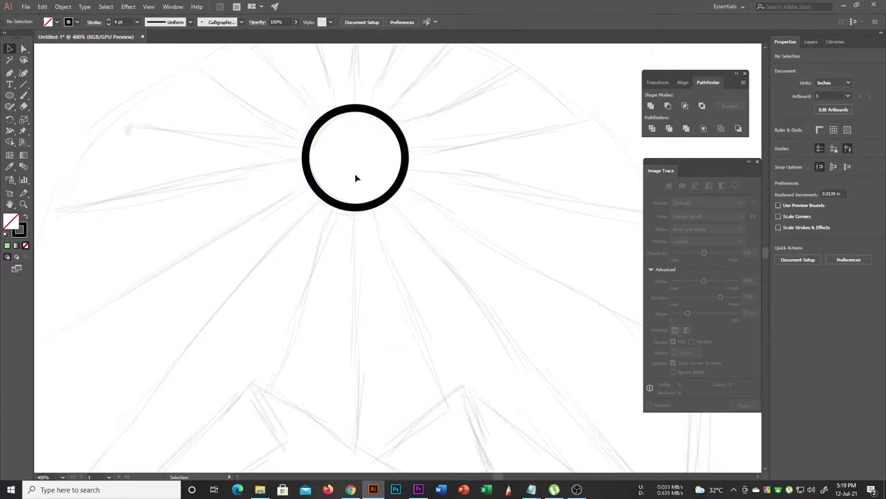
left_click(376, 114)
left_click(155, 184)
scroll(155, 183, "down", 1)
left_click(10, 72)
scroll(287, 109, "up", 1)
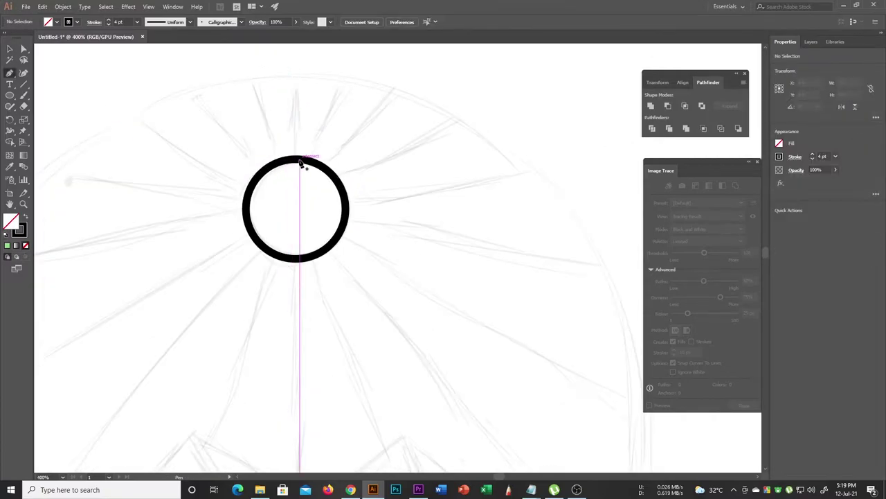
left_click(295, 161)
left_click(296, 69)
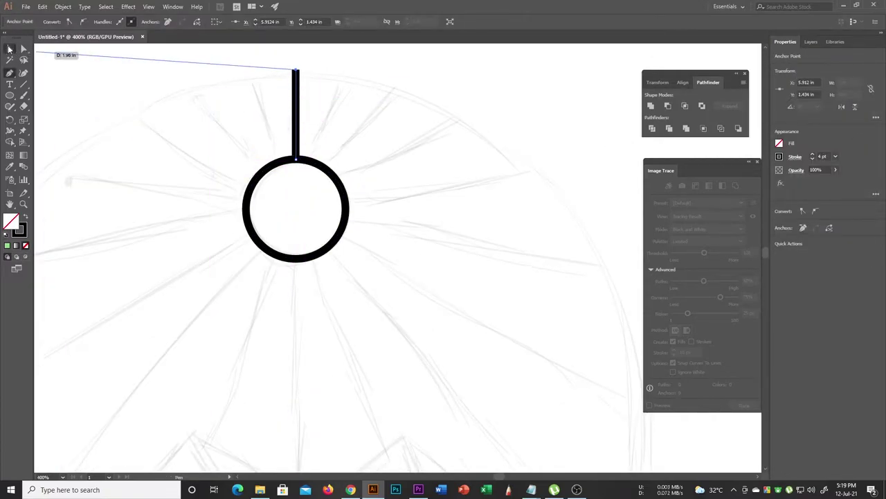
Step: Add four rays fanning from the circle's upper-right edge, including one out to the right
left_click(309, 162)
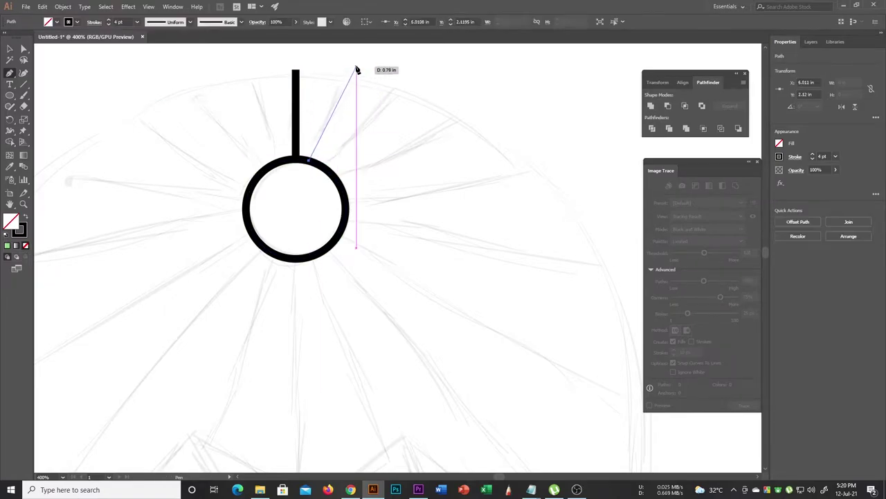
left_click(354, 70)
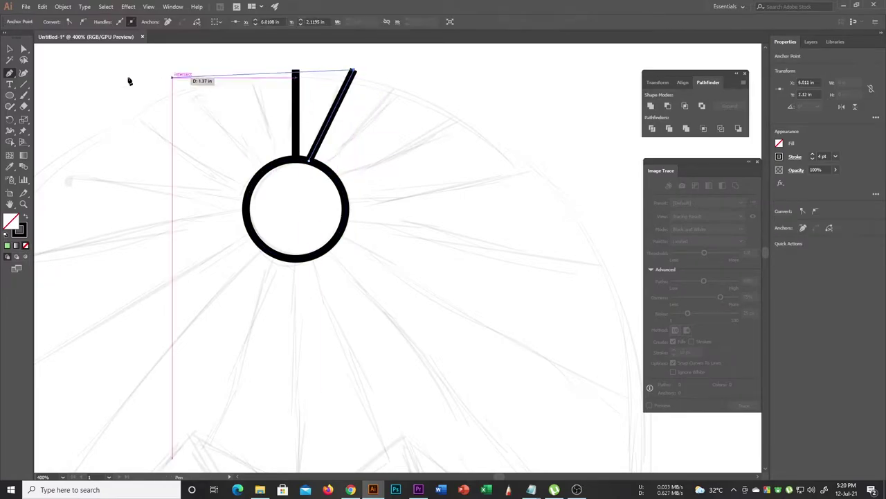
left_click(345, 203)
left_click(565, 166)
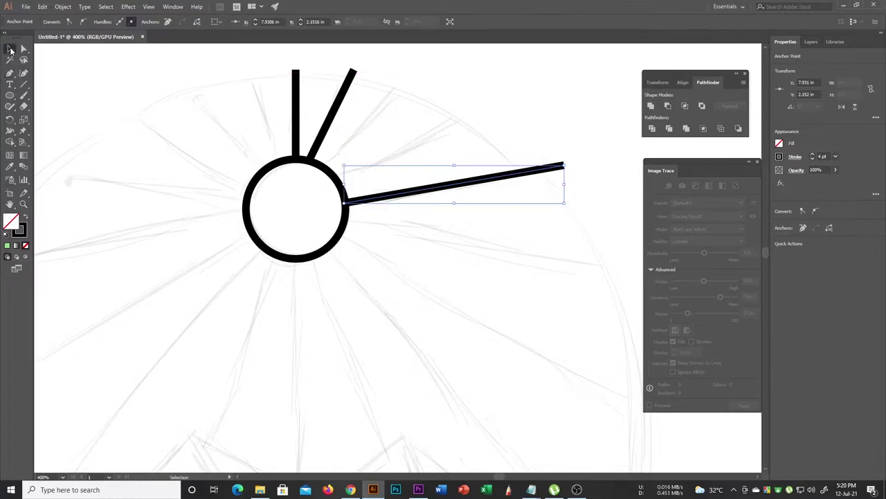
left_click(337, 182)
left_click(492, 103)
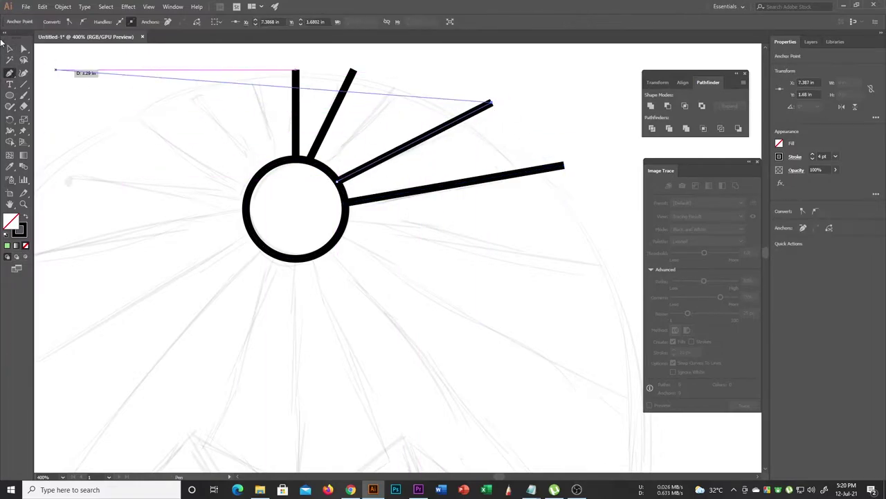
left_click(327, 167)
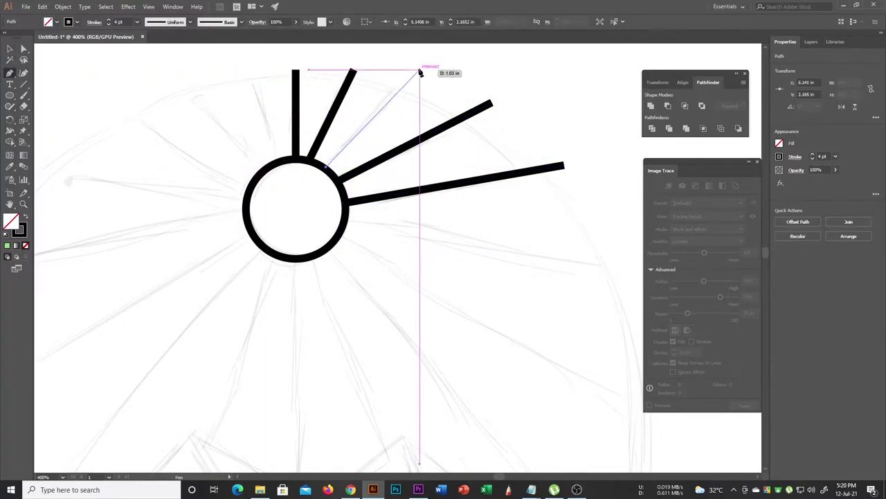
left_click(414, 72)
key("v")
Step: Add a long ray out to the left and one up to the upper left
left_click(10, 72)
key("ctrl+minus")
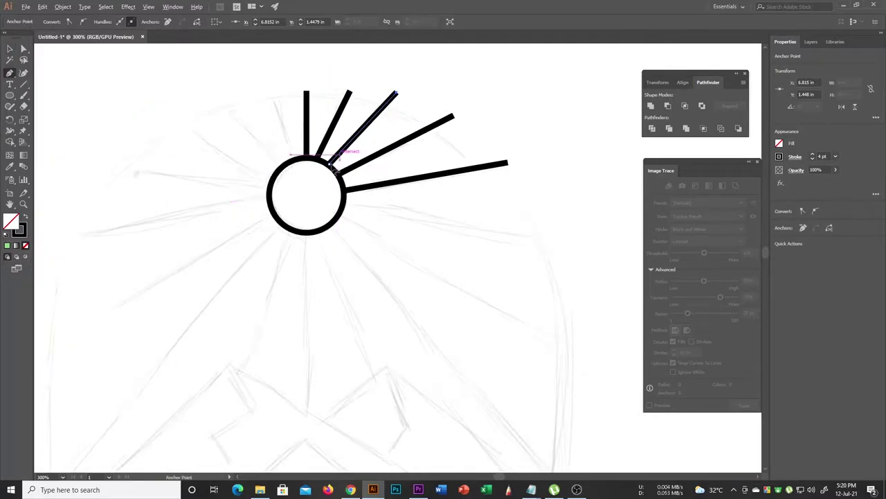
left_click(269, 196)
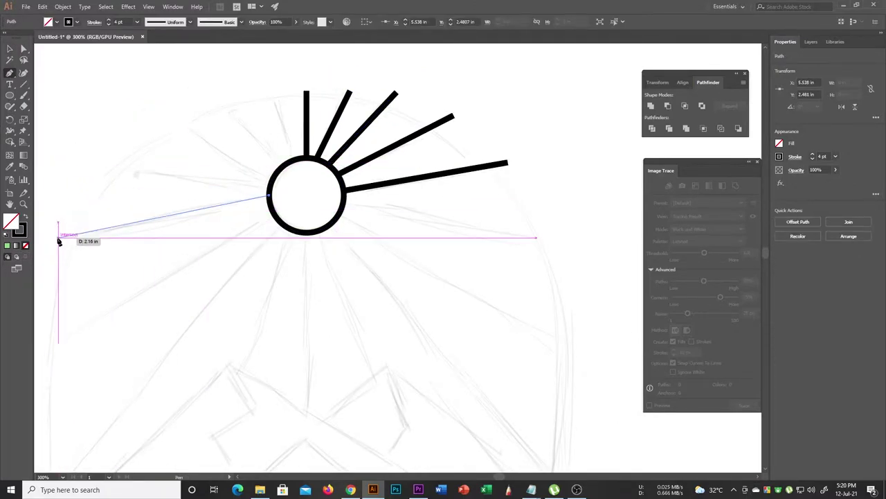
key("ctrl+z")
left_click(270, 193)
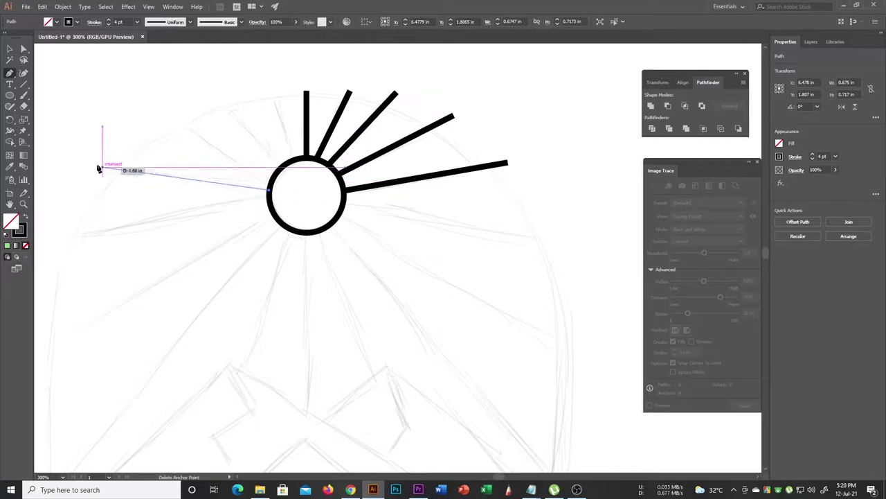
left_click(90, 162)
left_click(281, 168)
left_click(218, 97)
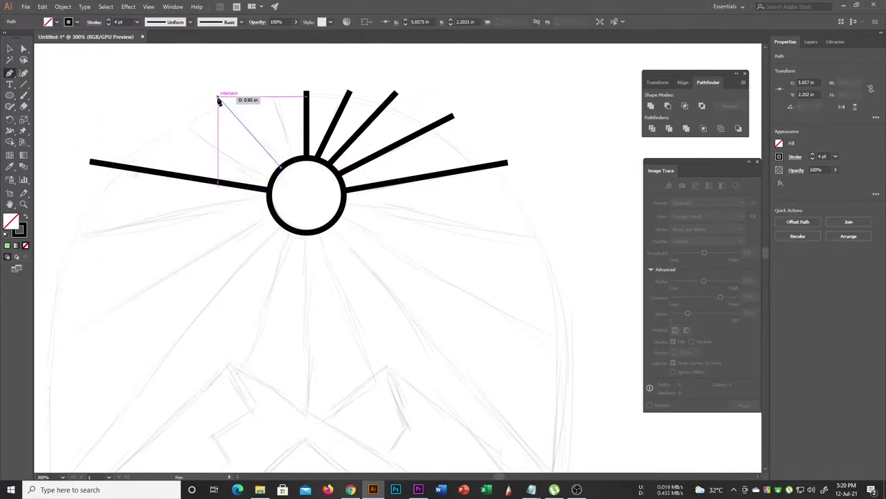
left_click(10, 50)
Step: Draw a ray straight down from the sun and a long ray down-right
left_click(307, 233)
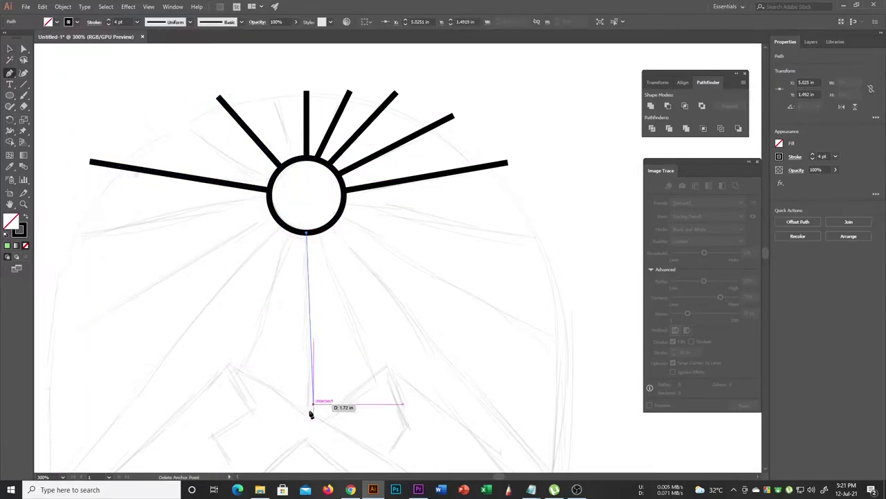
left_click(308, 417)
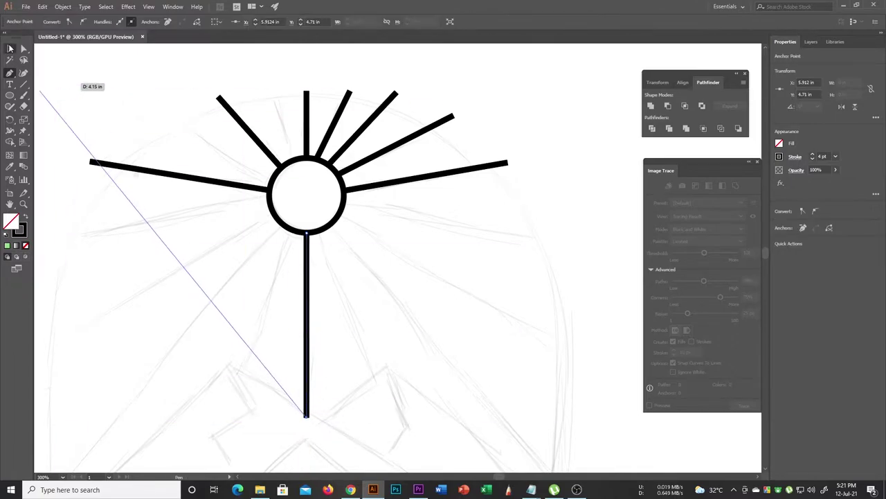
left_click(334, 227)
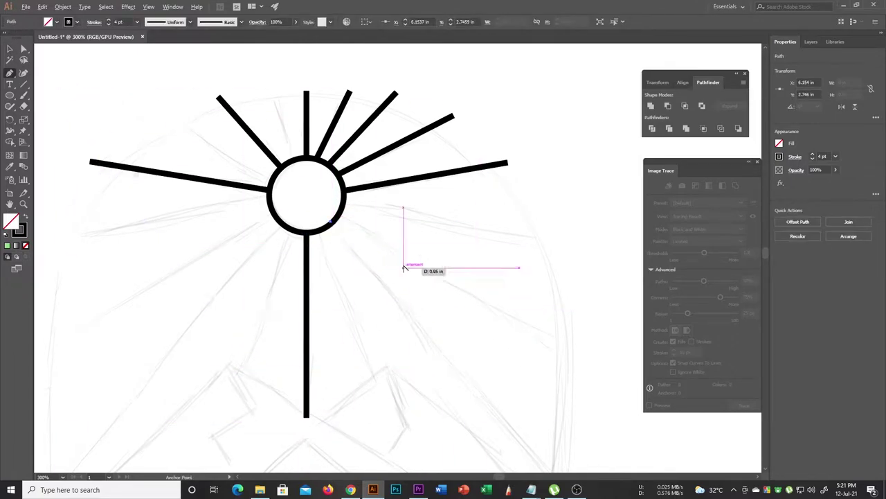
scroll(406, 257, "down", 1)
left_click(518, 424)
key("Escape")
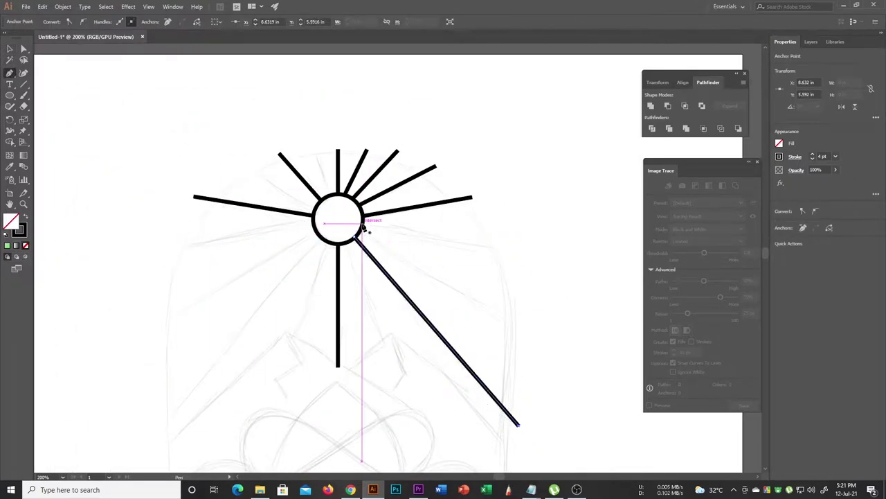
Step: Add two more rays from the circle's right and lower-right edges
left_click(361, 225)
left_click(504, 254)
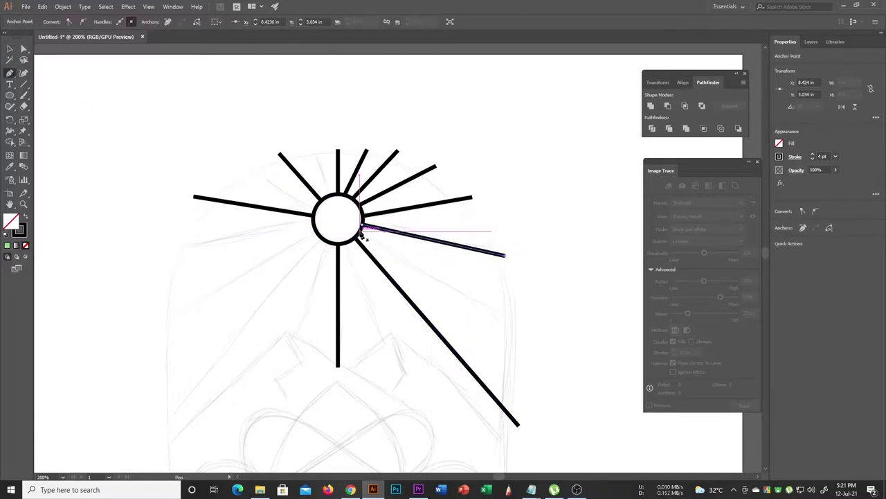
left_click(360, 231)
left_click(521, 331)
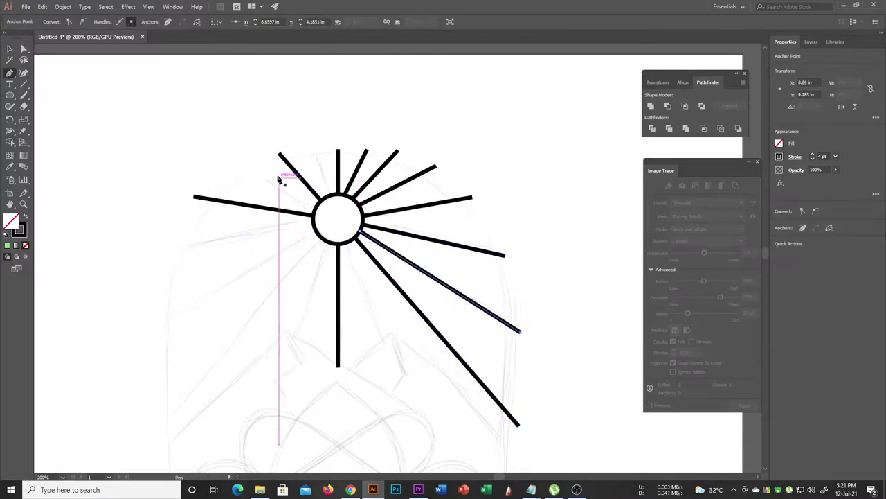
scroll(278, 180, "down", 1)
scroll(315, 221, "up", 2)
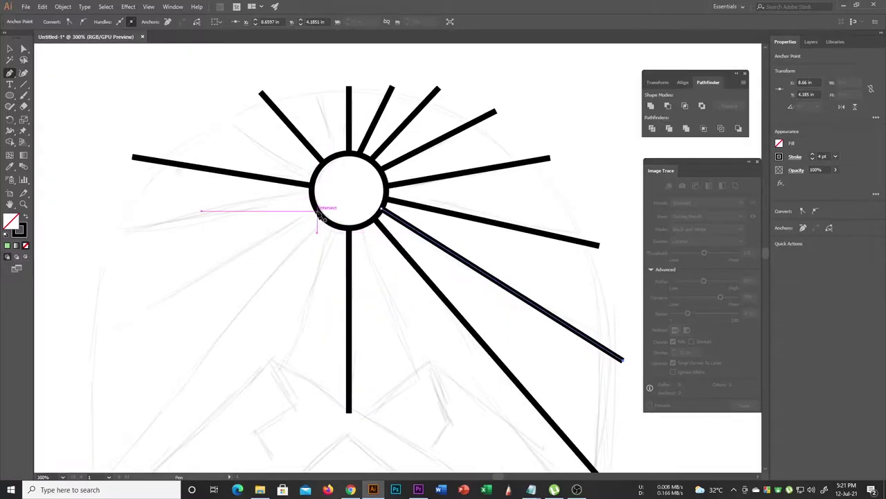
Step: Add a ray out to the left and a long ray toward the lower left
left_click(316, 211)
left_click(74, 352)
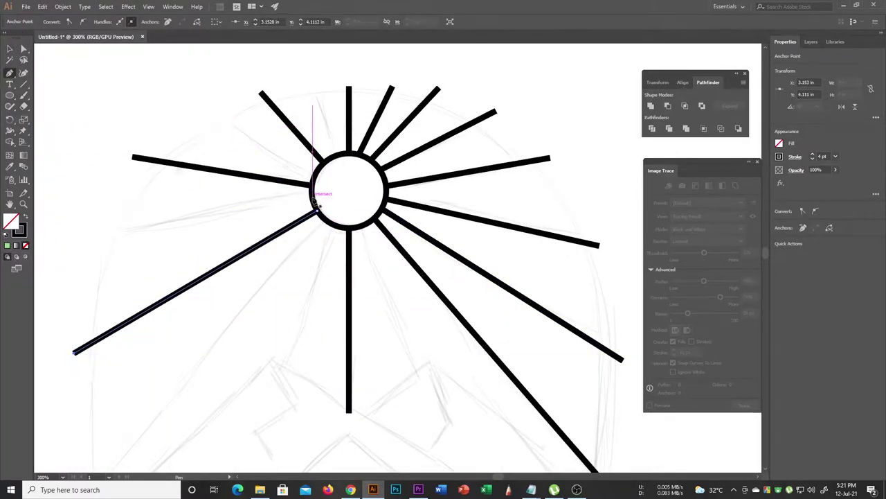
key("ctrl+z")
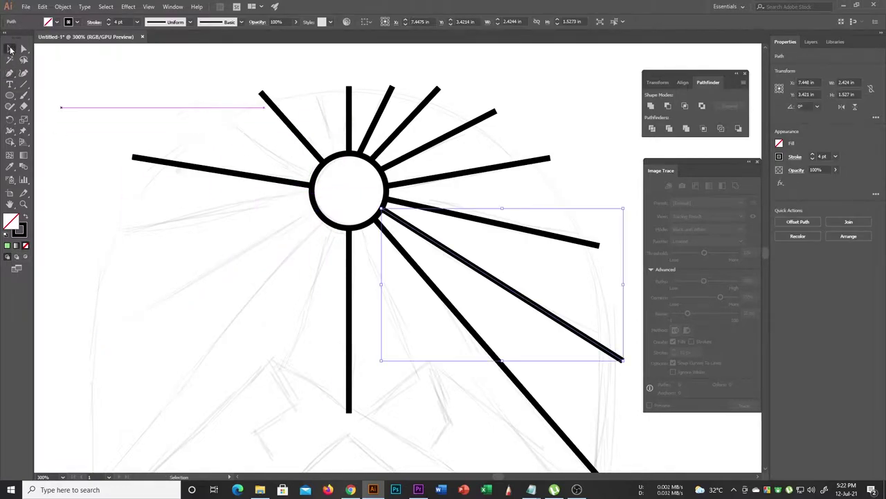
left_click(313, 199)
left_click(90, 236)
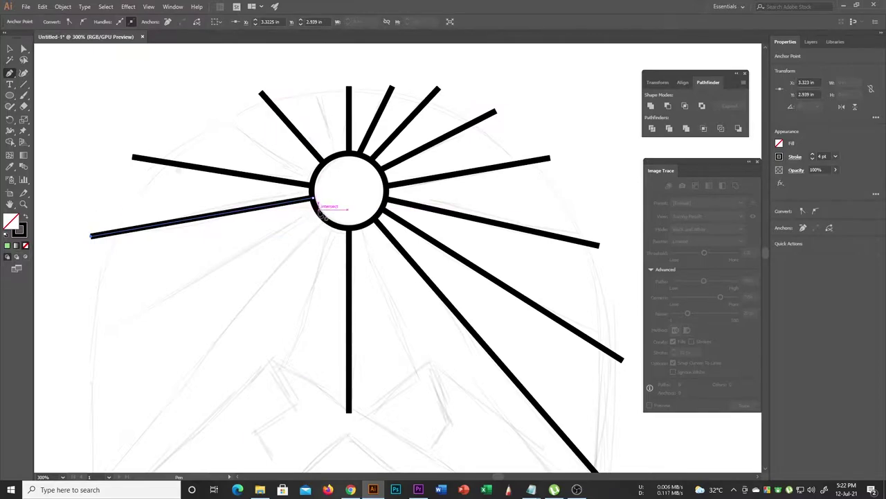
scroll(327, 221, "down", 2)
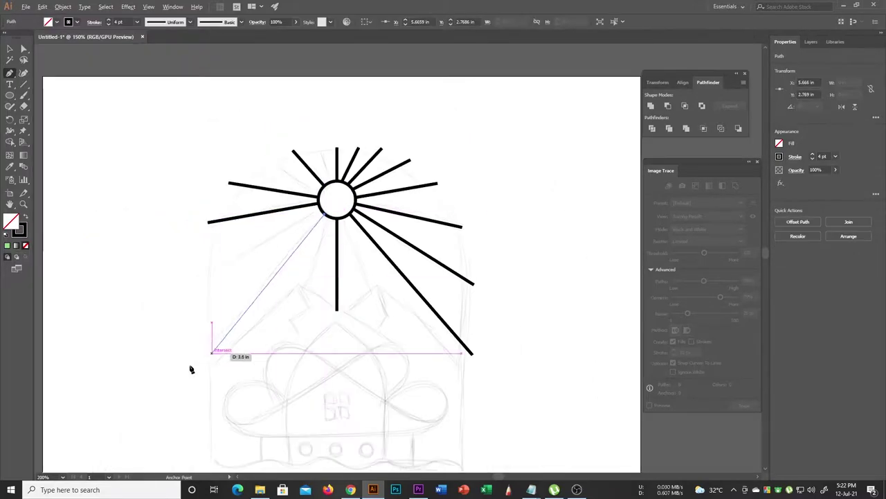
left_click(191, 366)
left_click(325, 214)
scroll(348, 219, "up", 2)
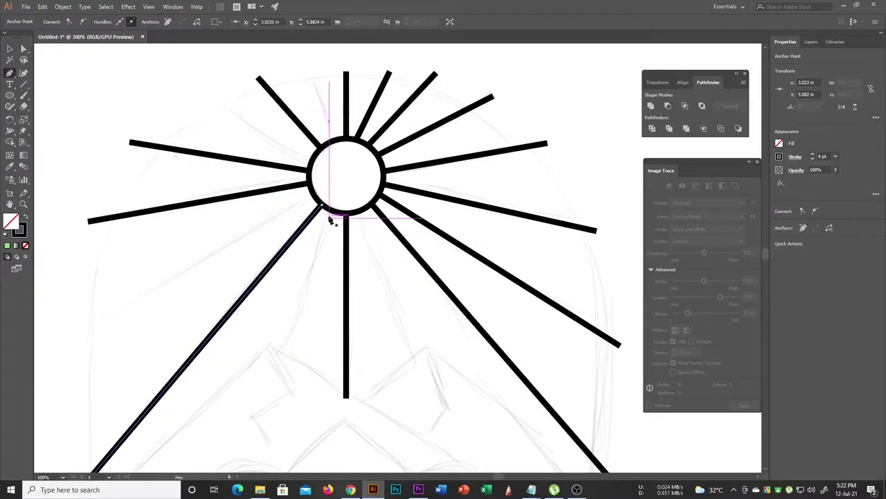
Step: Add a short ray below the circle and another ray down to the left
left_click(331, 209)
left_click(279, 353)
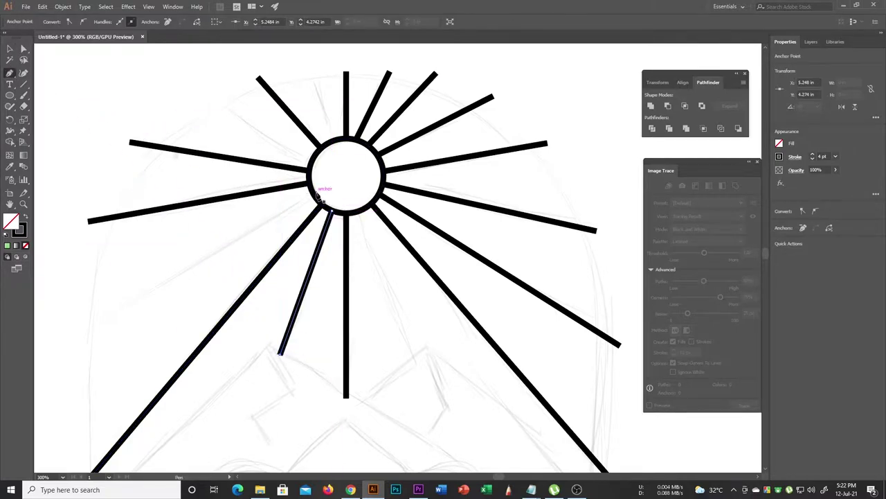
left_click(313, 195)
left_click(77, 335)
left_click(10, 49)
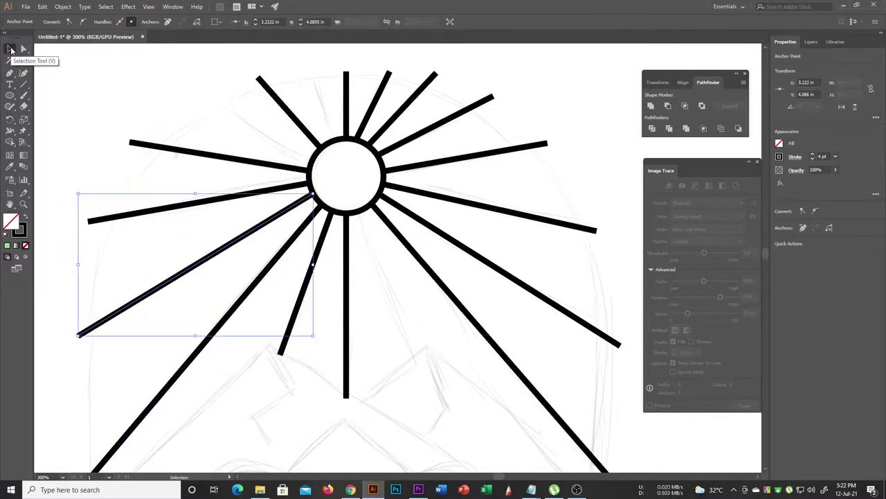
Step: Add a new ray off the sun's bottom edge extending below the sun
left_click(82, 142)
key("p")
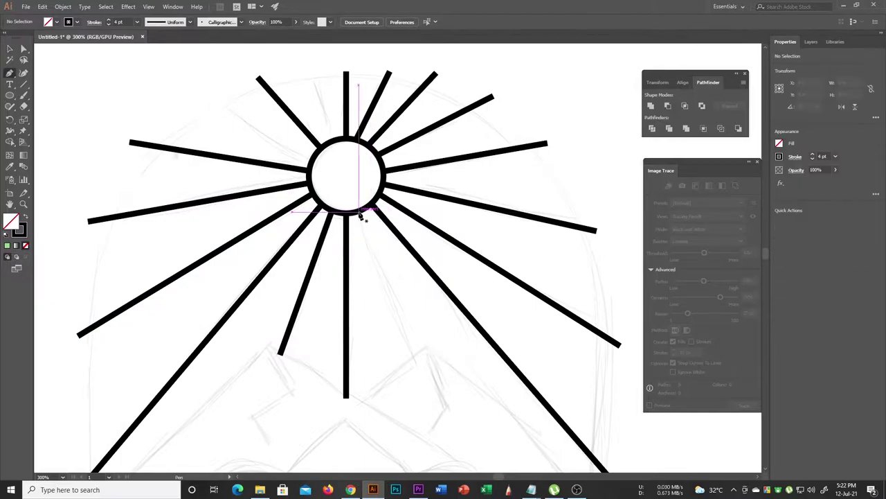
left_click(359, 210)
left_click(417, 362)
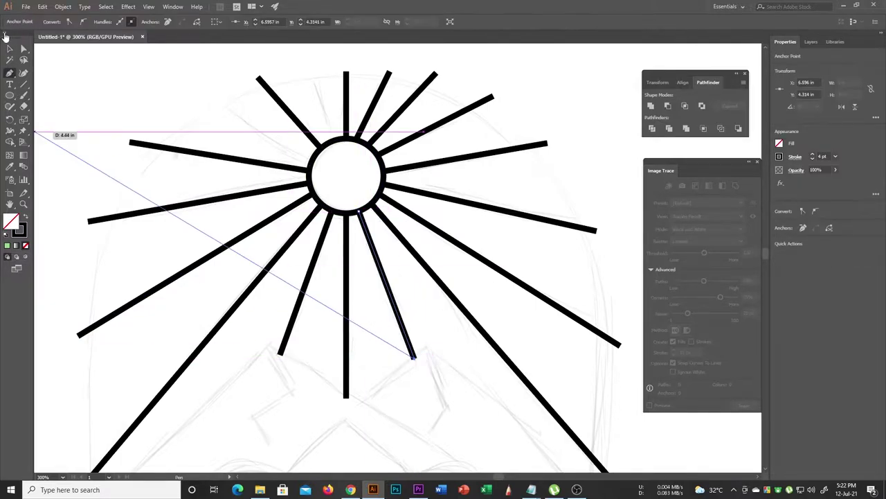
left_click(10, 49)
key("ctrl+minus")
key("p")
left_click(159, 322)
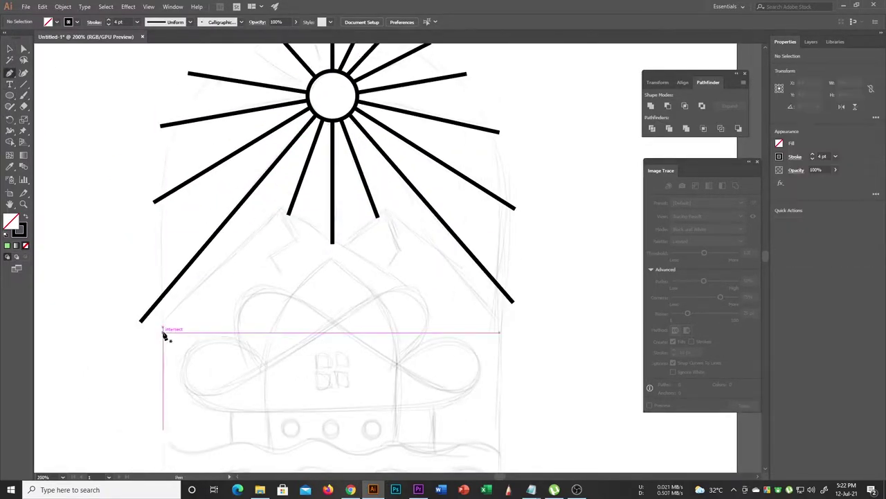
Step: Draw the left mountain's long slope and its jagged ridge up to the peak
left_click(280, 209)
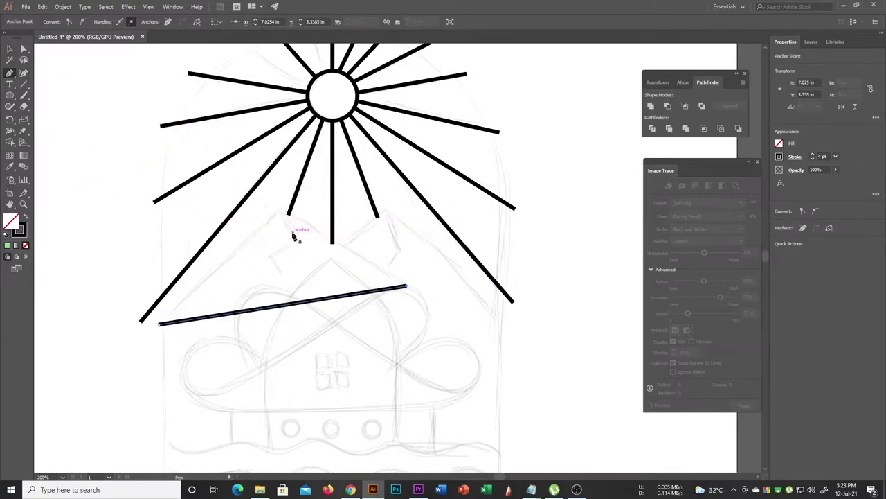
key("Escape")
left_click(280, 274)
left_click(270, 257)
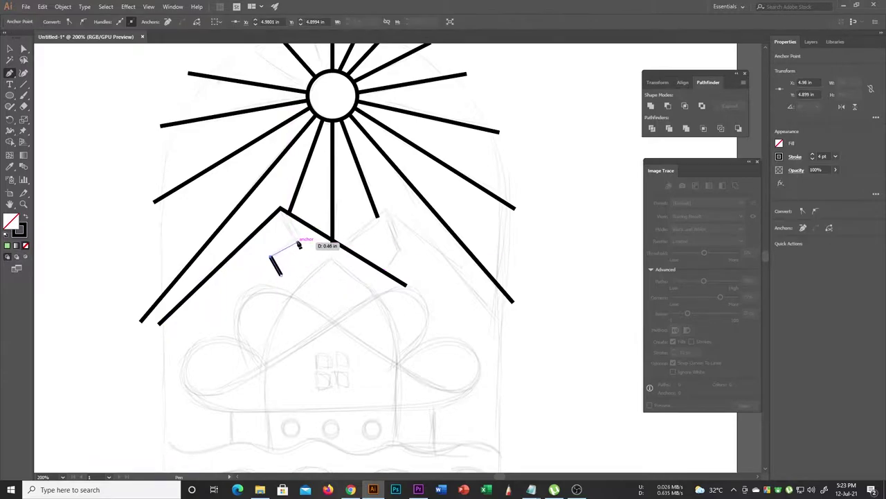
left_click(298, 241)
left_click(282, 209)
left_click(60, 111, "ctrl")
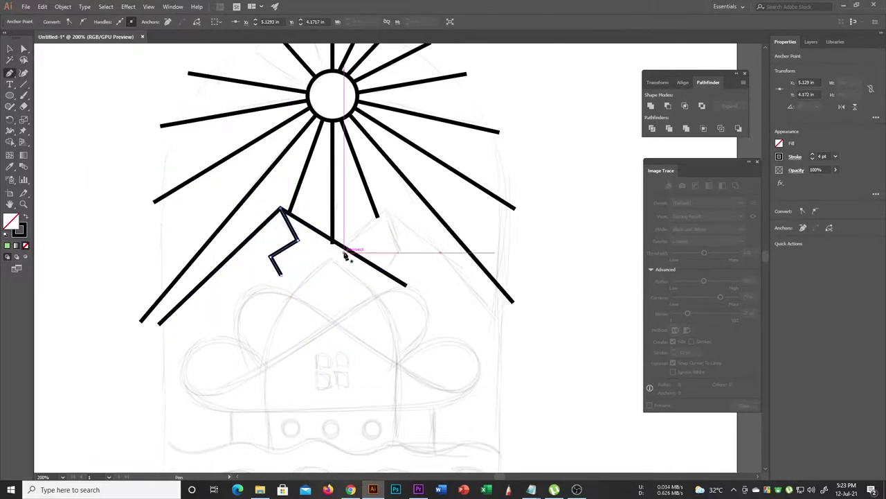
Step: Draw the right mountain from the valley to its apex, with a jagged edge
left_click(333, 242)
left_click(389, 213)
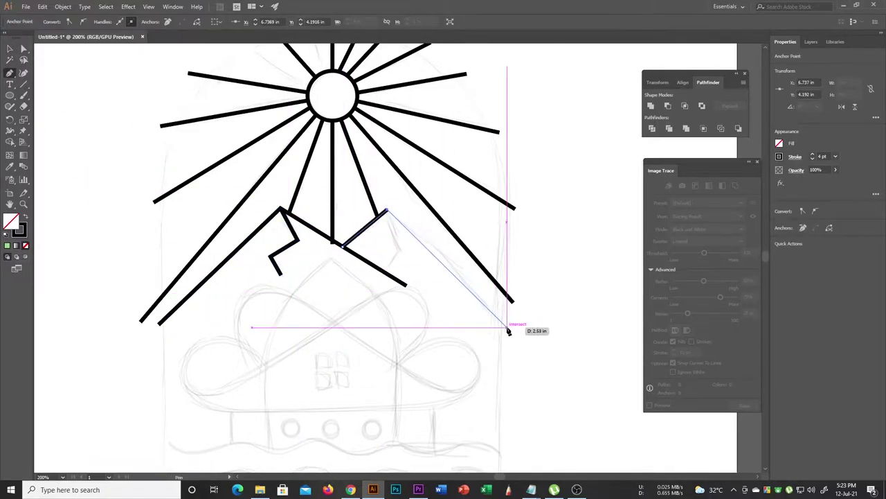
left_click(508, 327)
left_click(389, 269, "ctrl")
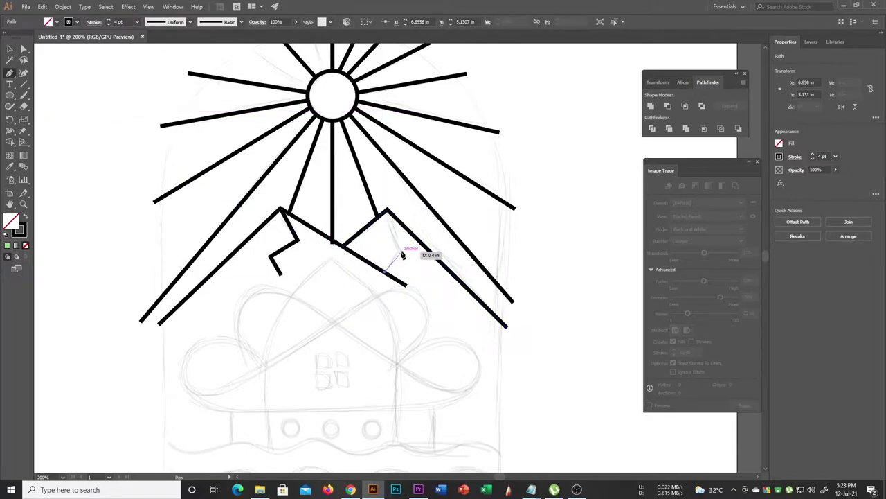
left_click(405, 249)
left_click(385, 271)
left_click(10, 49)
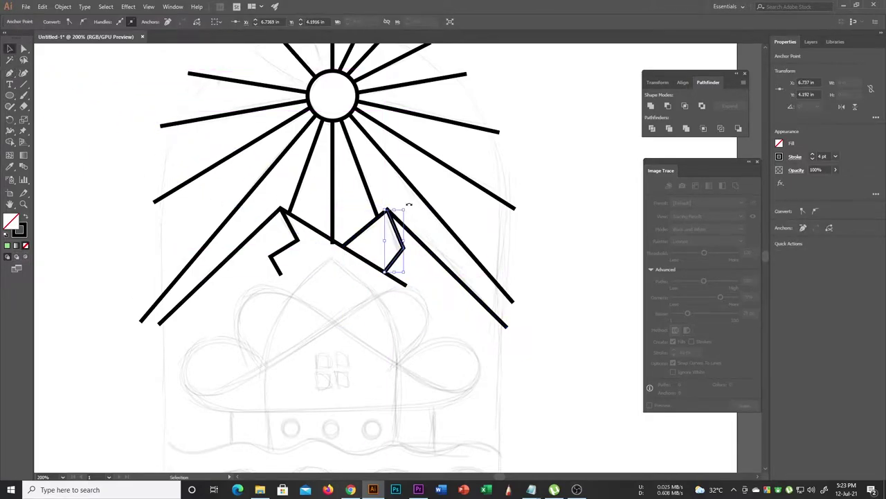
left_click(373, 195)
scroll(372, 196, "down", 2)
scroll(358, 237, "down", 1)
scroll(374, 253, "up", 1)
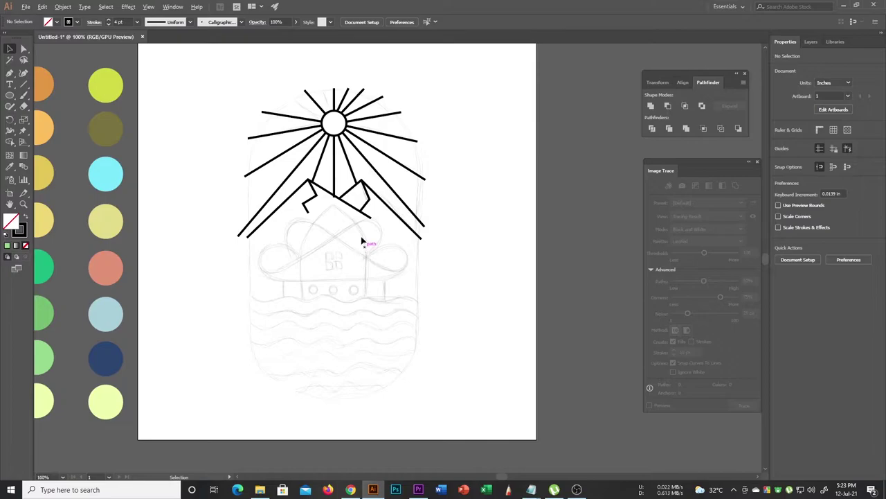
scroll(332, 98, "up", 2)
scroll(343, 187, "down", 2)
Step: Add another ray rising from the top of the sun circle
scroll(336, 147, "up", 2)
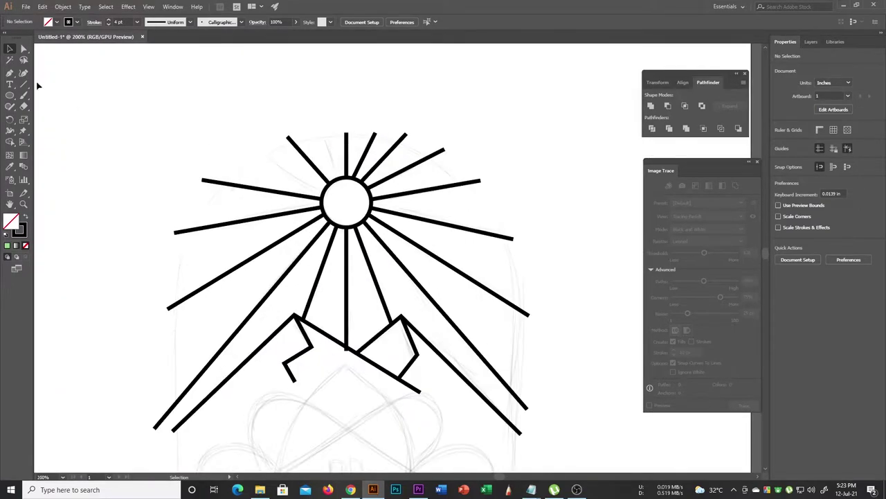
left_click(10, 72)
left_click(339, 179)
left_click(320, 129)
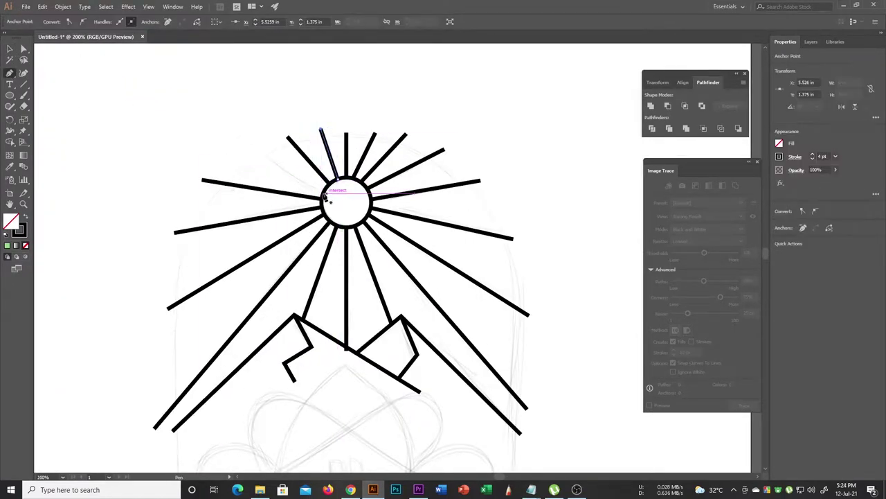
Step: Draw a curved line from the waterline bending up toward the mountain valley
scroll(233, 84, "down", 1)
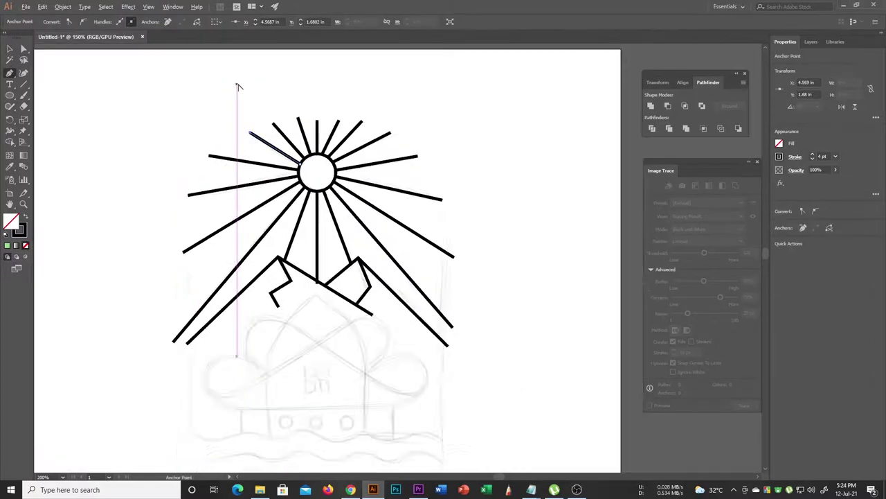
scroll(325, 110, "down", 2)
scroll(316, 199, "up", 3)
scroll(336, 169, "up", 1)
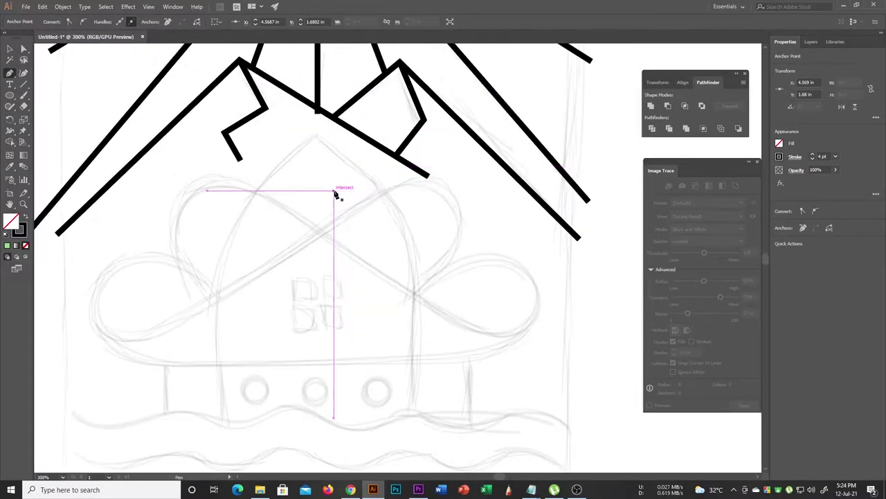
left_click(222, 418)
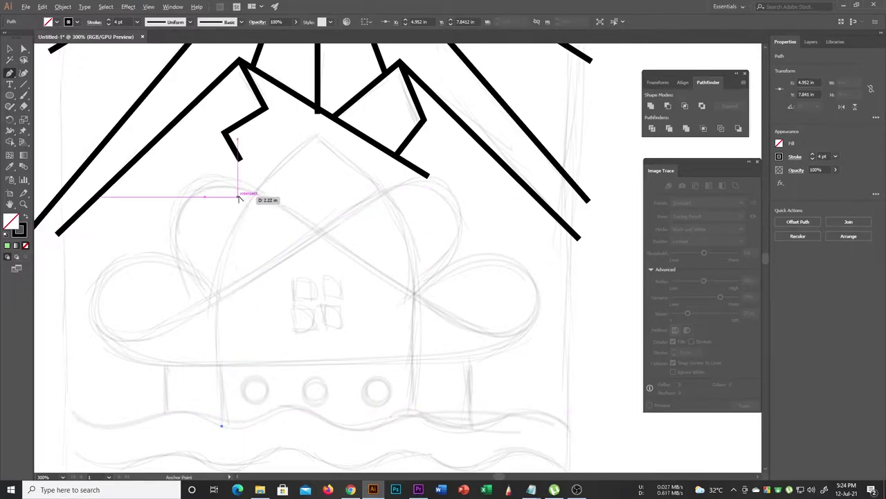
scroll(304, 152, "down", 2)
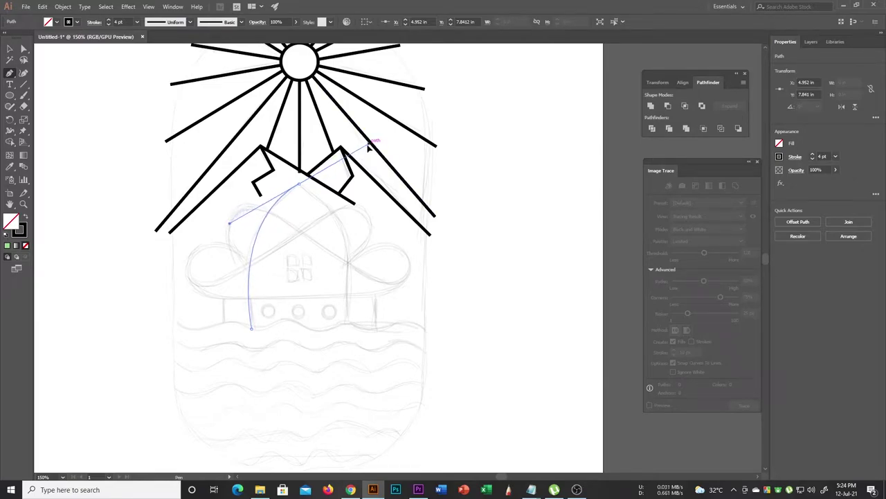
left_click_drag(299, 184, 312, 186)
Step: Expand the curved line into a shape with Object > Expand
scroll(340, 230, "down", 1)
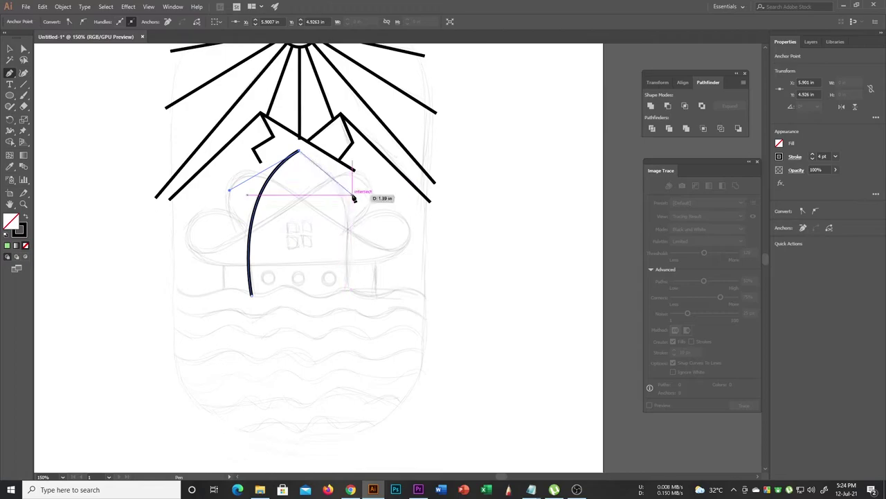
left_click(9, 49)
right_click(249, 240)
mouse_move(277, 373)
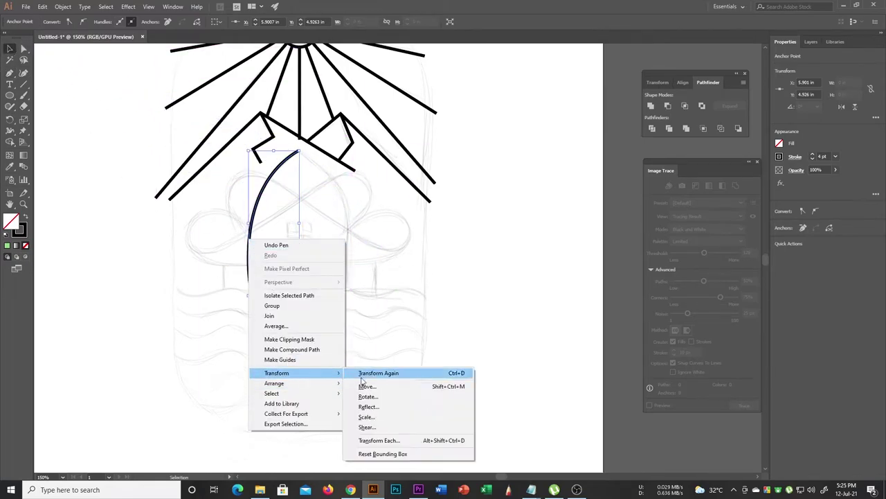
left_click(362, 406)
left_click(598, 336)
left_click(237, 316)
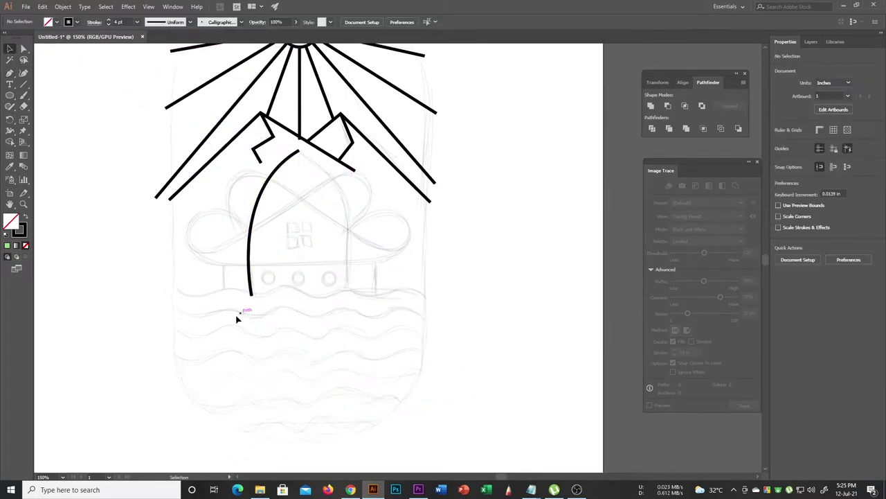
key("ctrl+equal")
left_click(244, 239)
left_click(62, 6)
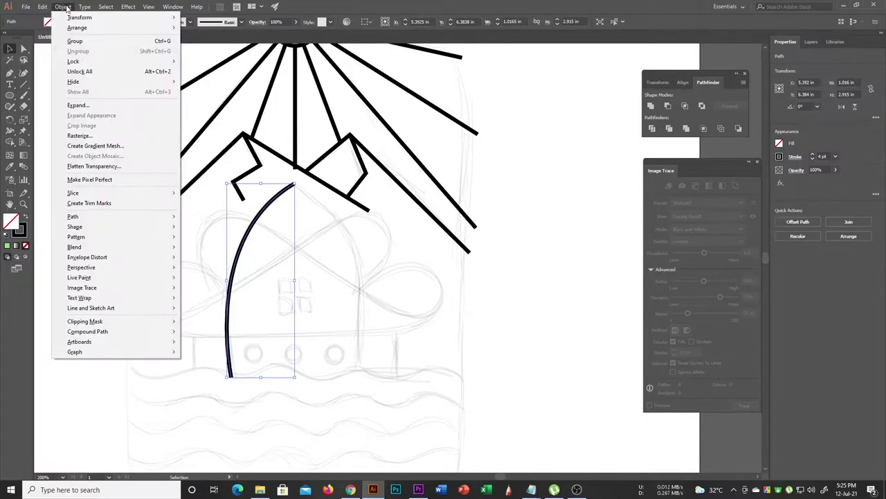
left_click(93, 103)
left_click(419, 296)
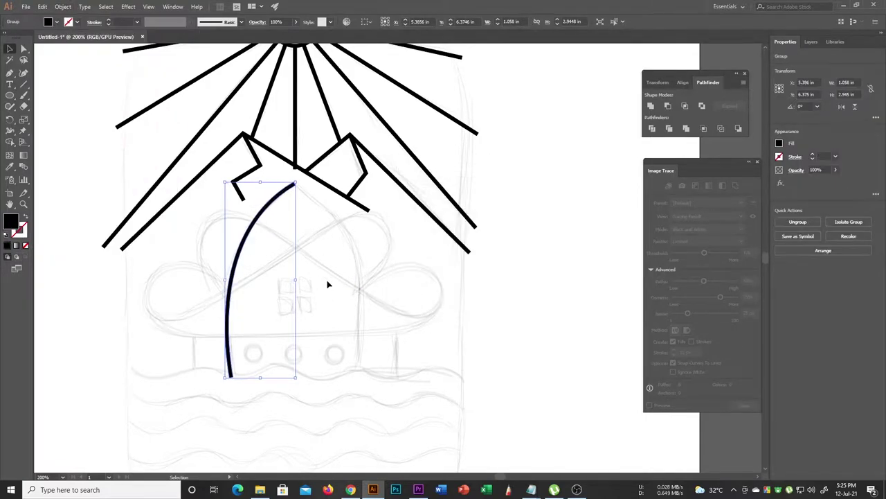
Step: Make a vertically reflected copy of the curve and nudge it right
right_click(242, 245)
mouse_move(284, 335)
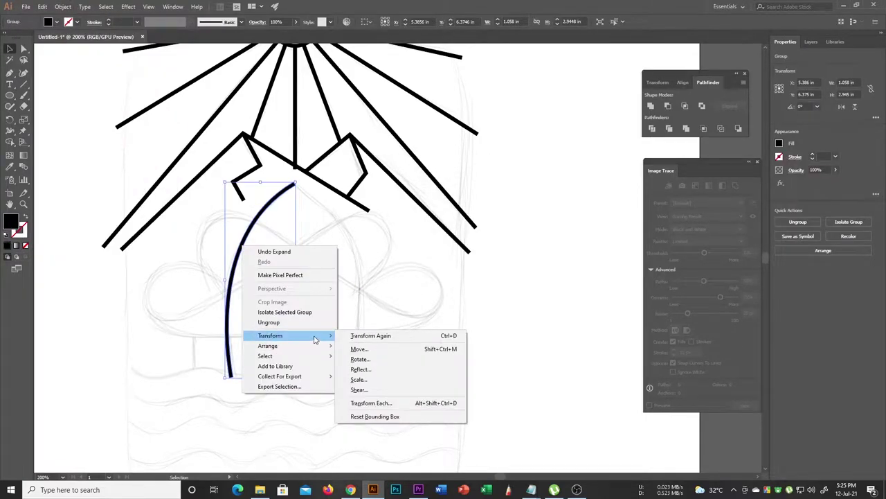
left_click(360, 369)
left_click(504, 337)
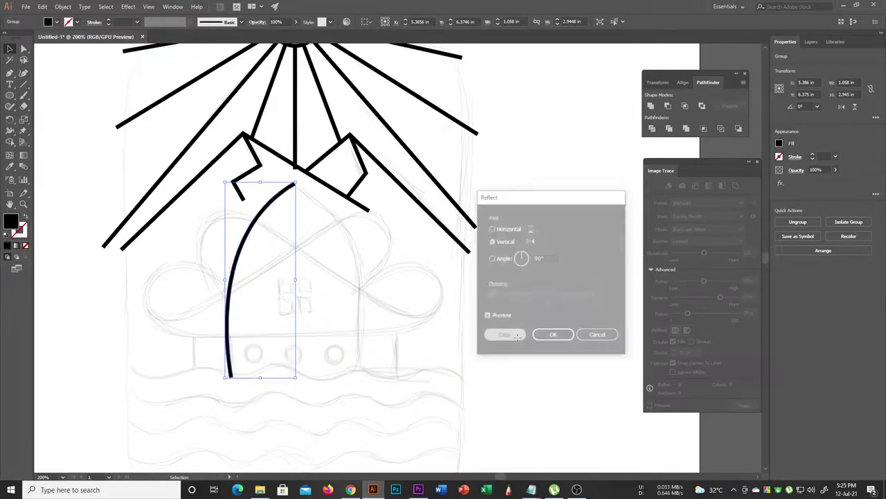
key("Right")
key("Right")
key("Right")
key("Right")
key("Right")
key("Right")
key("Right")
key("Right")
key("Right")
key("Right")
key("Right")
key("Right")
left_click(415, 320)
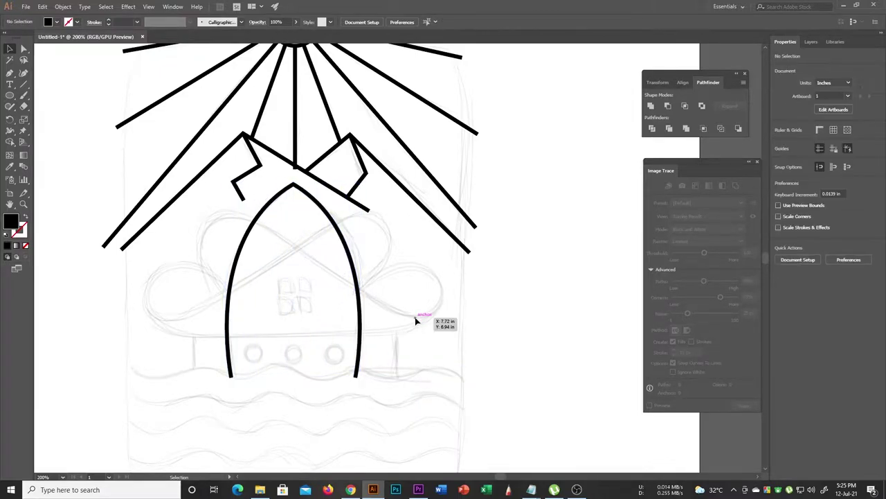
Step: Line up the two curves so they meet at the arch's pointed apex
scroll(290, 184, "up", 4)
scroll(312, 168, "up", 4)
scroll(312, 168, "up", 3)
mouse_move(363, 182)
left_mouse_down()
mouse_move(375, 189)
mouse_move(356, 138)
left_mouse_up()
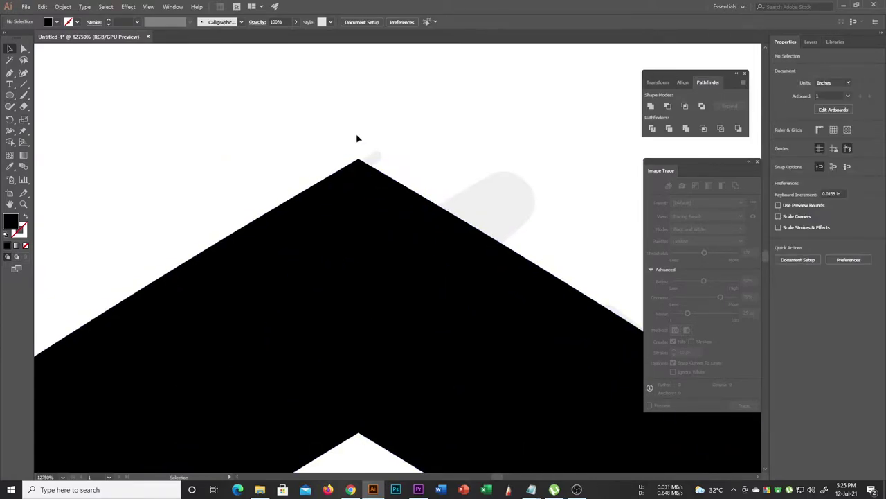
scroll(355, 138, "down", 6)
scroll(334, 326, "down", 5)
key("p")
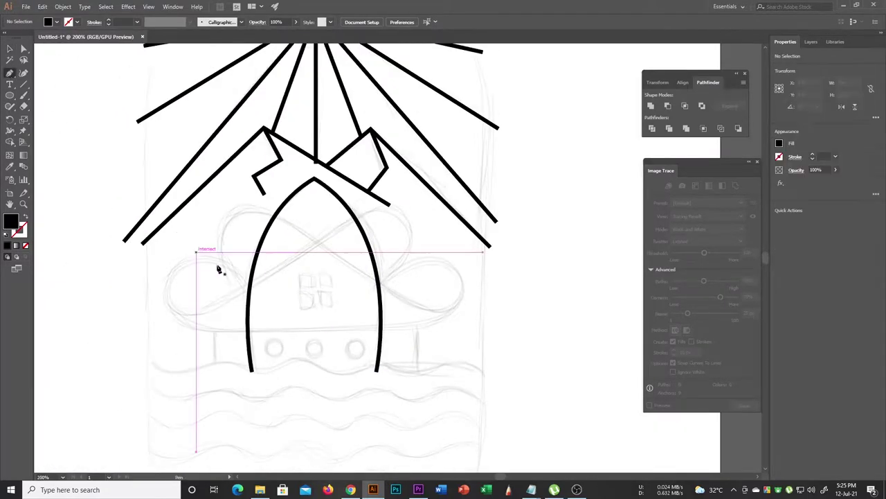
scroll(236, 280, "down", 2)
scroll(250, 297, "down", 2)
scroll(253, 297, "up", 4)
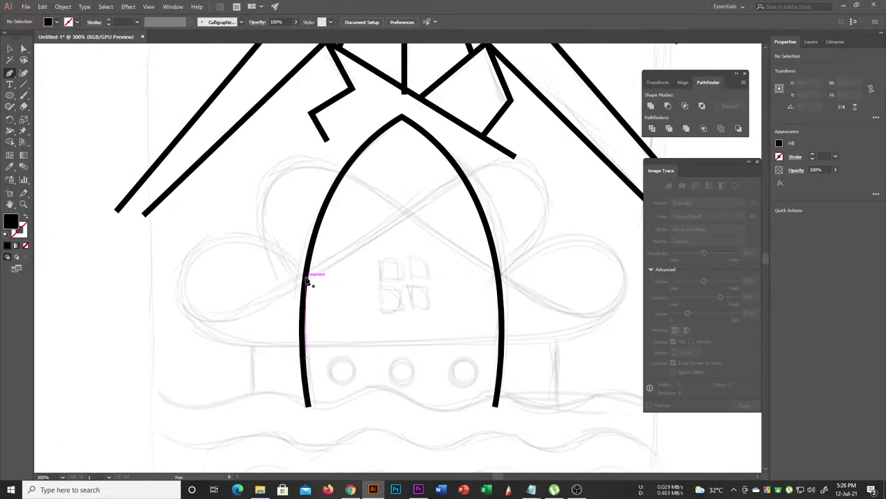
Step: Pen-draw the cloud's rounded left lobe and flat base as a black outlined stroke
left_click(306, 278)
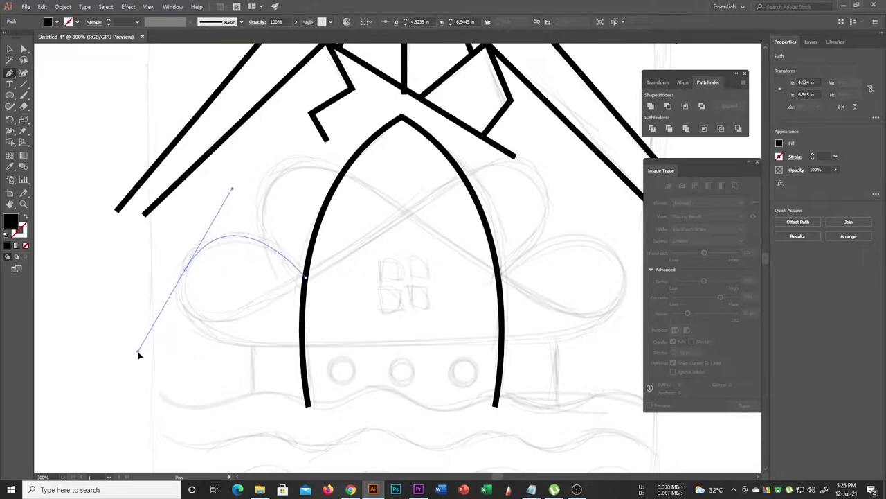
left_click_drag(141, 350, 140, 345)
key("shift+x")
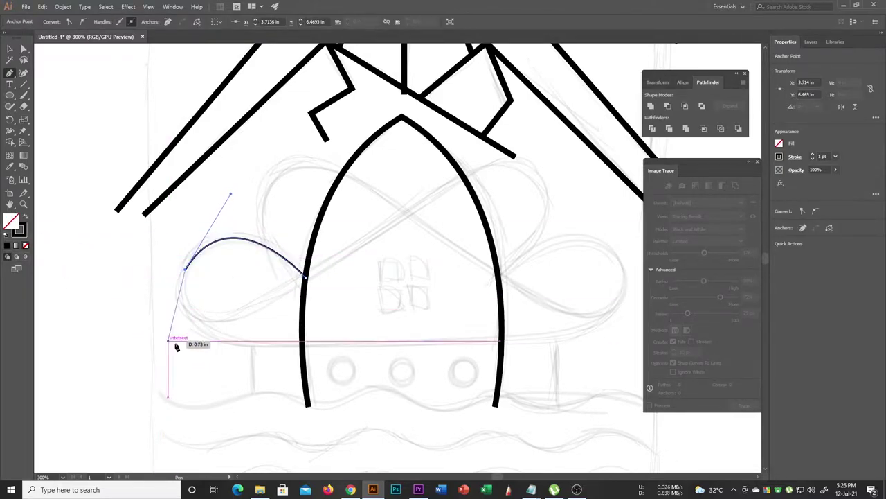
scroll(823, 156, "up", 1)
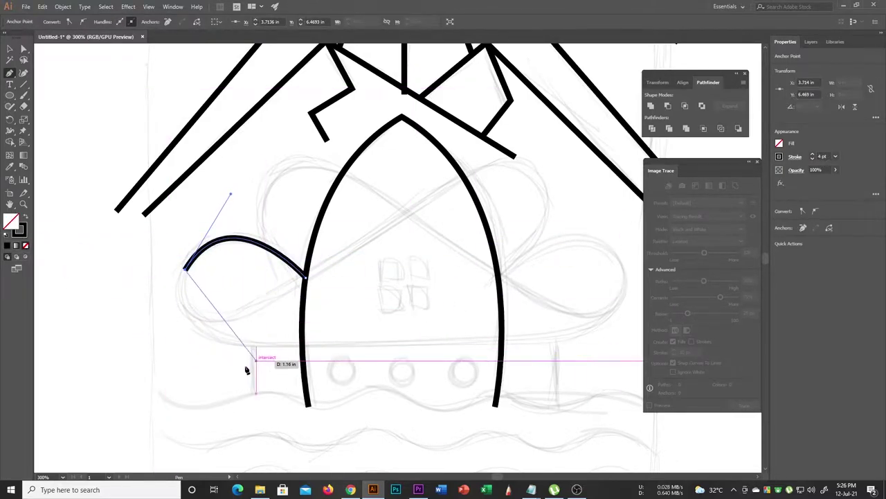
left_click_drag(237, 345, 253, 353)
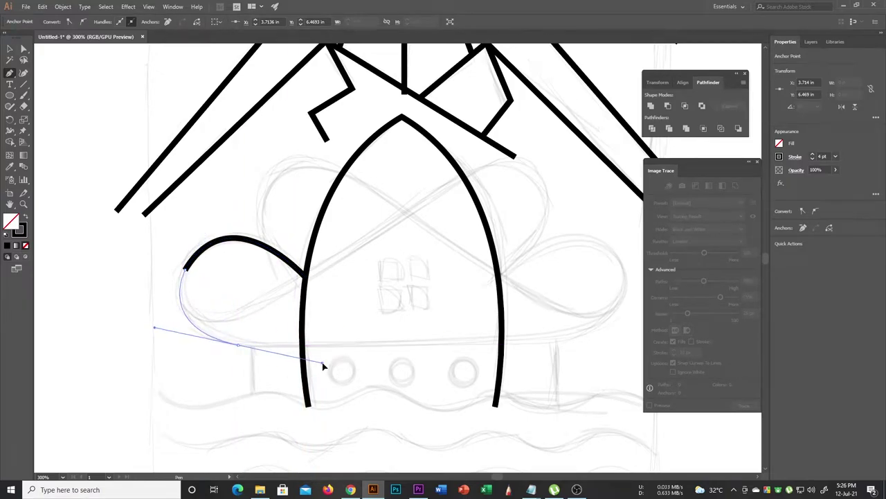
left_click(237, 345)
left_click_drag(437, 350, 366, 340)
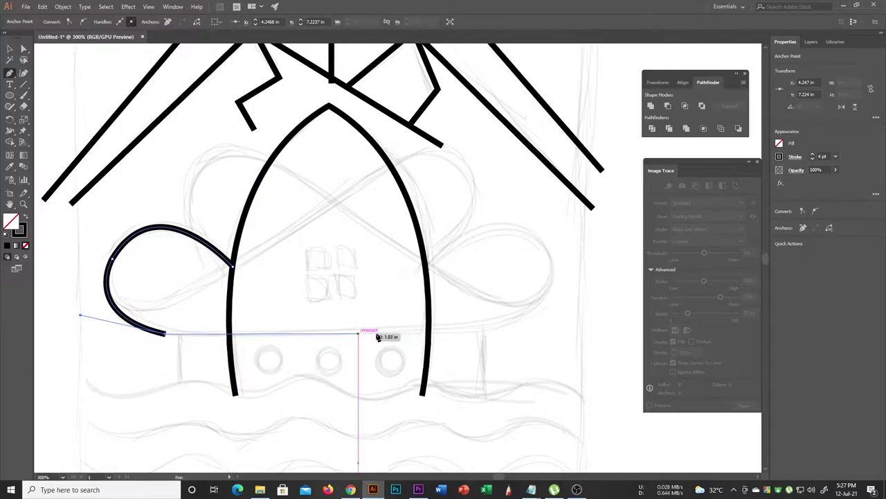
Step: Extend the flat base right and curve it into the right lobe against the arch
left_click(495, 332)
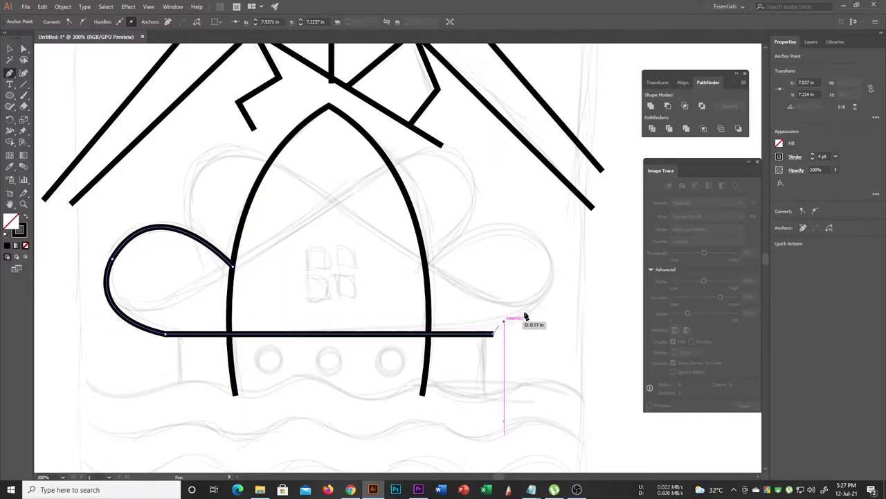
mouse_move(554, 258)
left_mouse_down()
mouse_move(544, 182)
mouse_move(544, 194)
left_mouse_up()
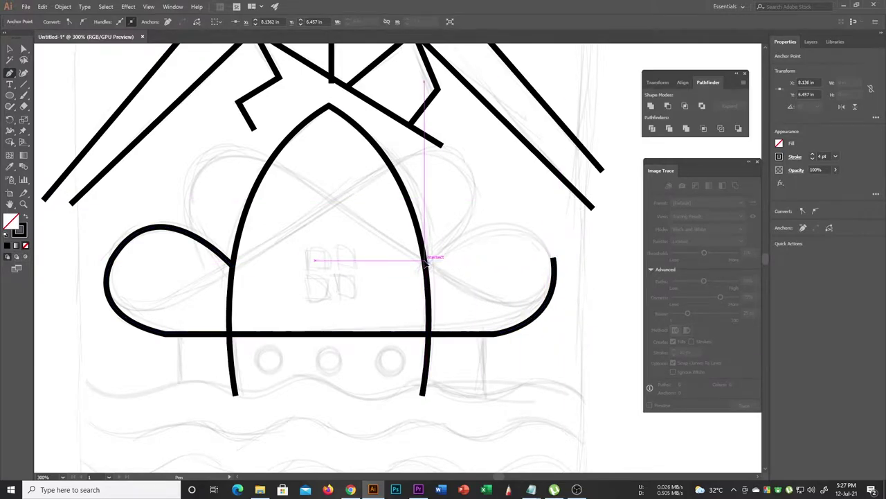
mouse_move(360, 343)
left_mouse_down()
mouse_move(331, 340)
mouse_move(317, 351)
mouse_move(365, 307)
left_mouse_up()
left_click_drag(424, 260, 64, 132)
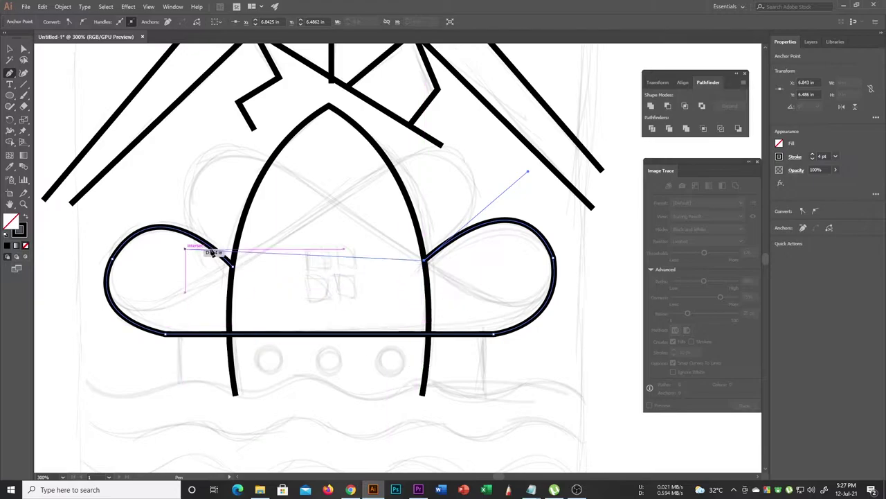
left_click(10, 50)
key("p")
scroll(168, 257, "down", 1)
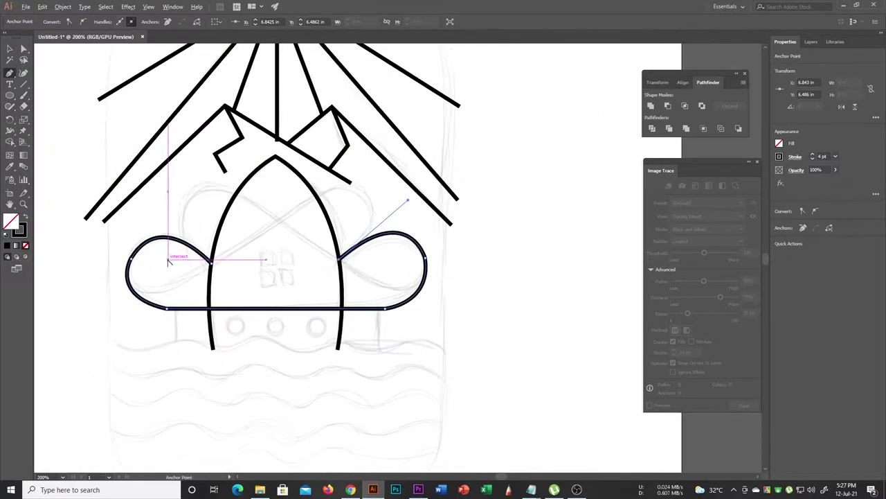
scroll(131, 254, "up", 2)
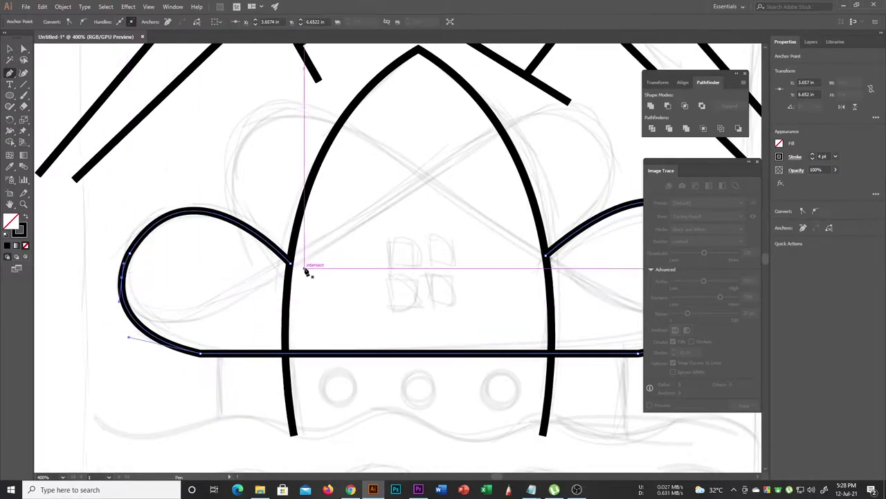
Step: Draw two diagonal lines crossing in an X inside the arch
left_click(9, 48)
left_click(10, 72)
scroll(276, 257, "down", 1)
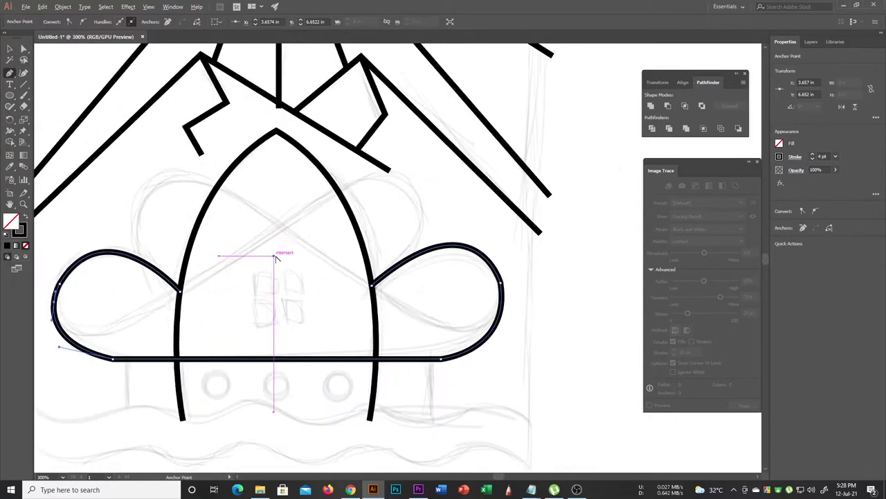
left_click(282, 227)
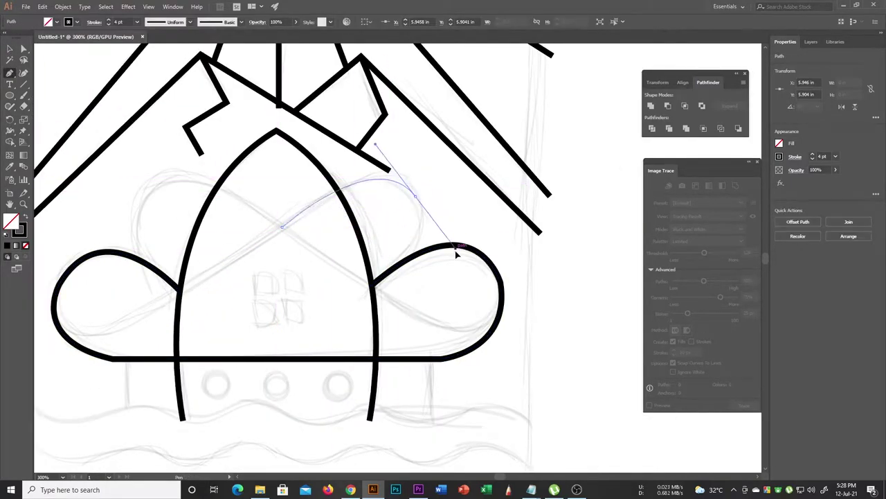
left_click_drag(440, 261, 445, 257)
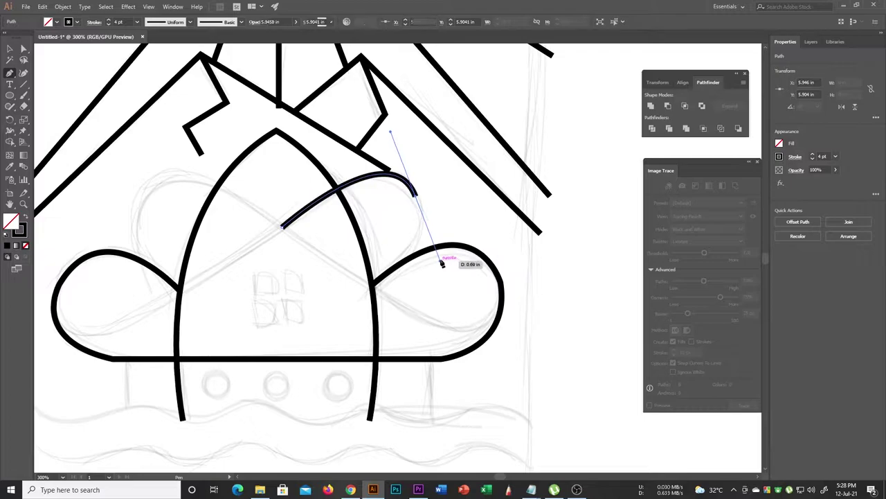
key("ctrl+z")
key("ctrl+z")
left_click(220, 188)
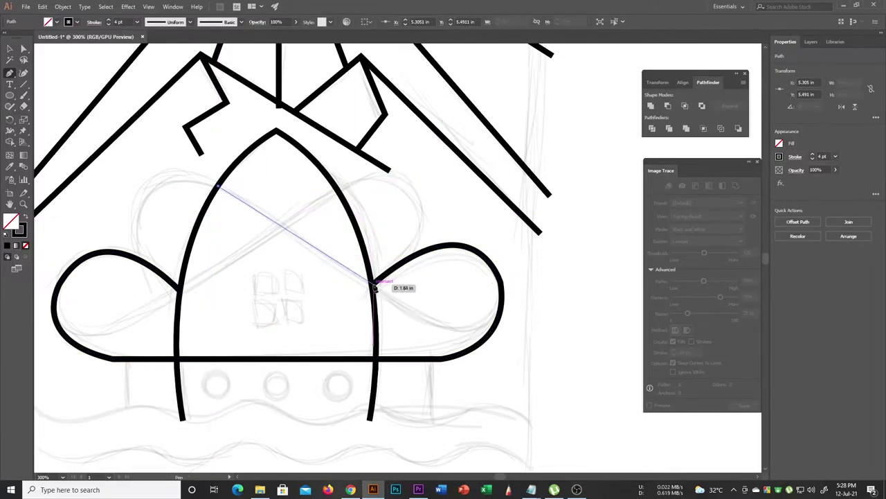
left_click(372, 282)
left_click(342, 196)
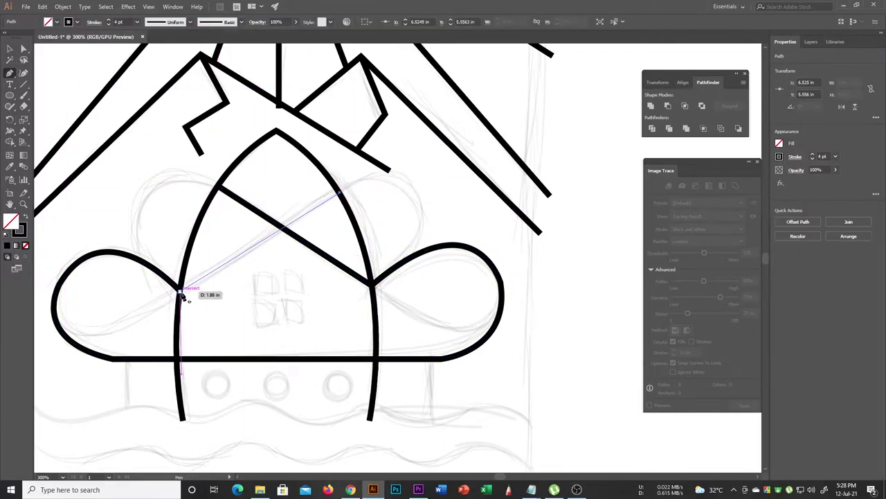
left_click(181, 290)
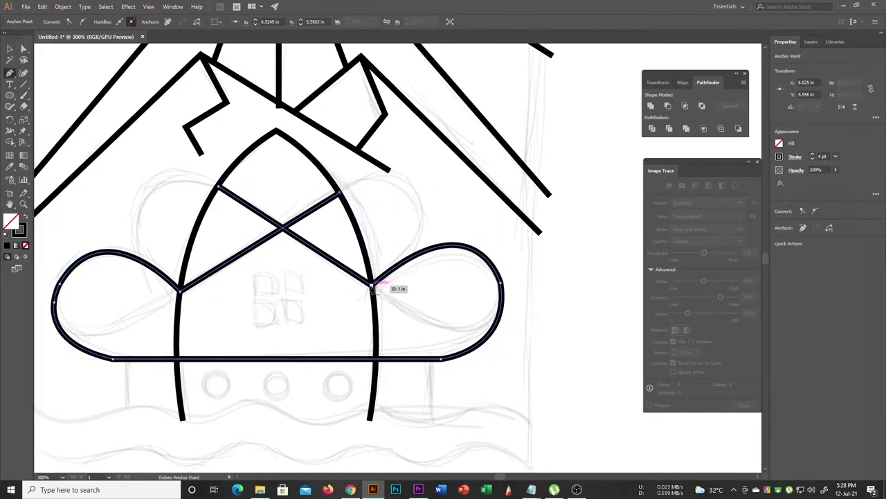
key("ctrl+z")
key("ctrl+shift+z")
Step: Draw the upper cloud's right lobe, curving up and down to the lower cloud
left_click_drag(413, 191, 442, 223)
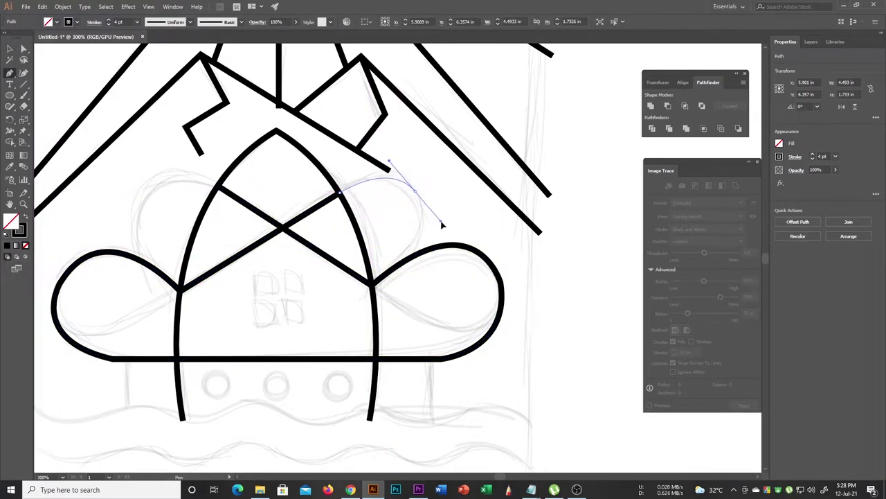
left_click(414, 190)
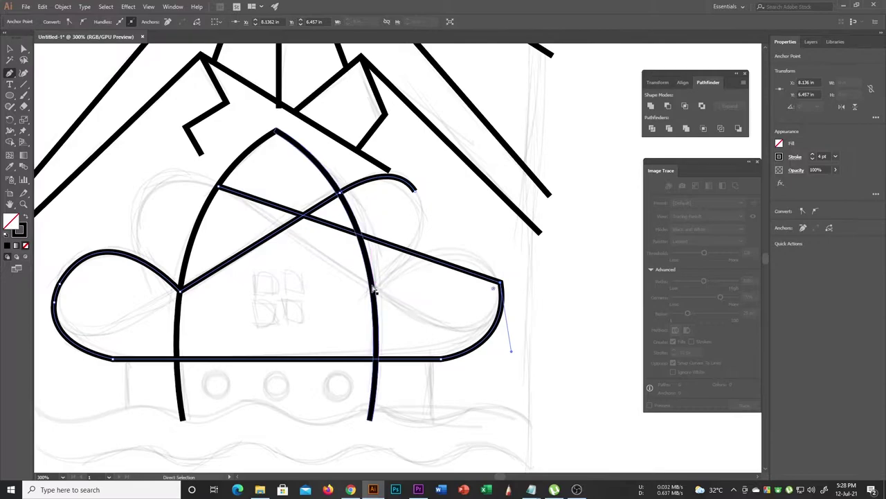
left_click_drag(373, 281, 335, 306)
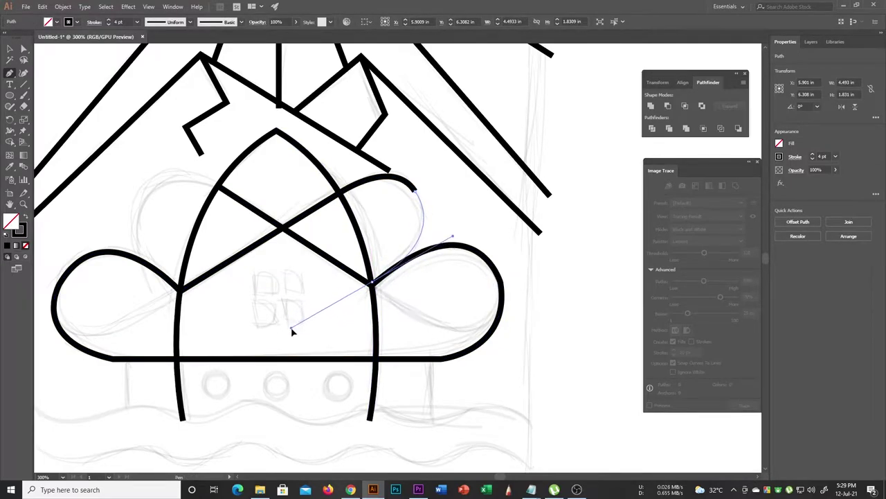
left_click_drag(292, 332, 293, 327)
left_click(173, 188, "ctrl")
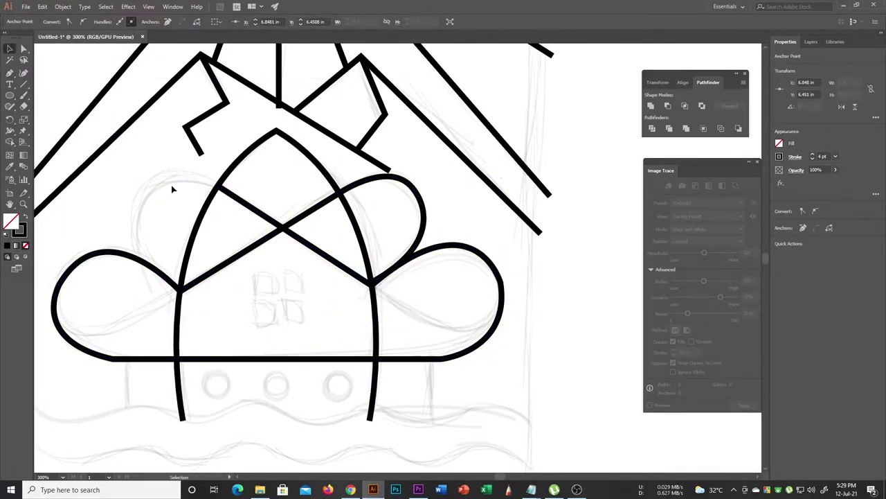
left_click(447, 230)
left_click(415, 167)
scroll(436, 241, "down", 2)
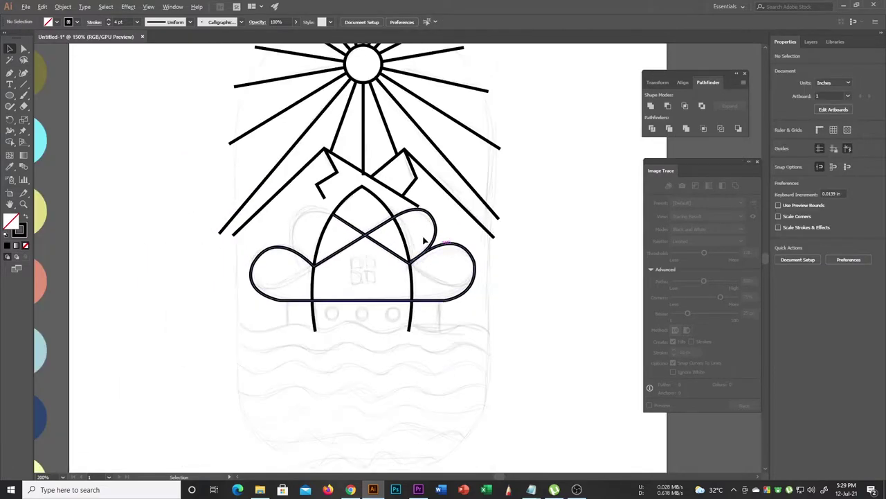
scroll(425, 240, "up", 2)
Step: Draw the upper cloud's left lobe, curving over to the left junction
key("p")
left_click(301, 222)
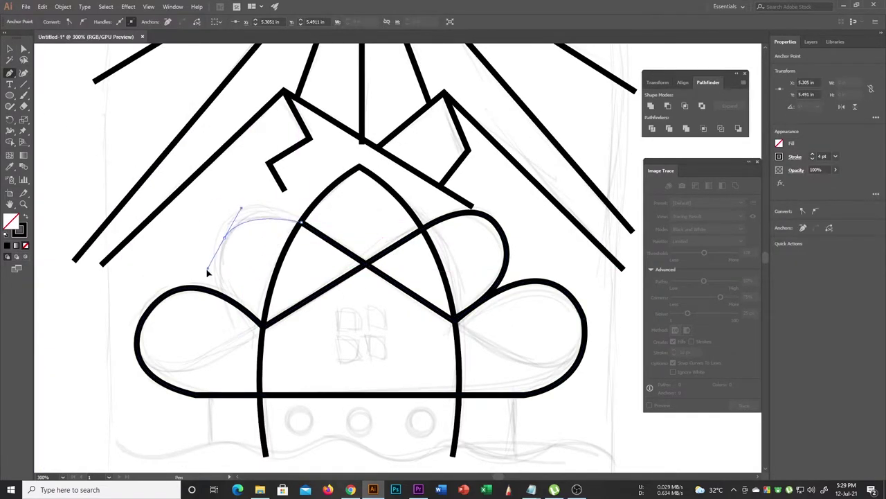
left_click_drag(206, 281, 207, 282)
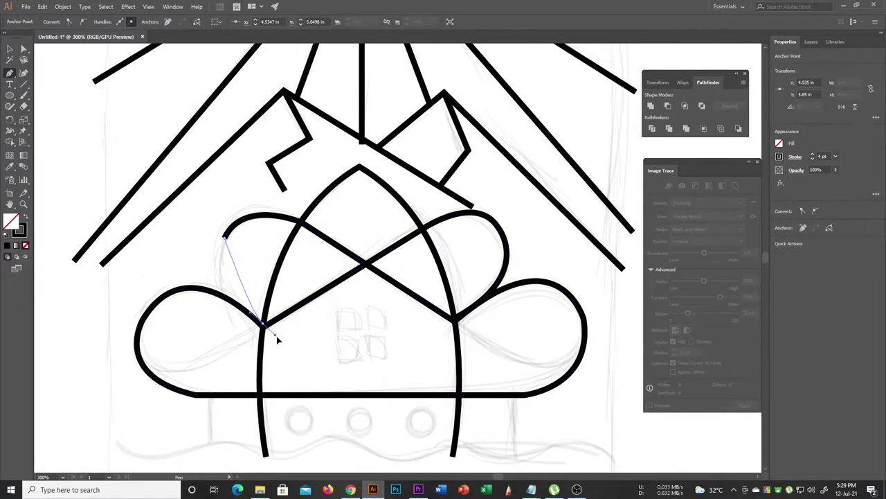
left_click_drag(331, 365, 329, 361)
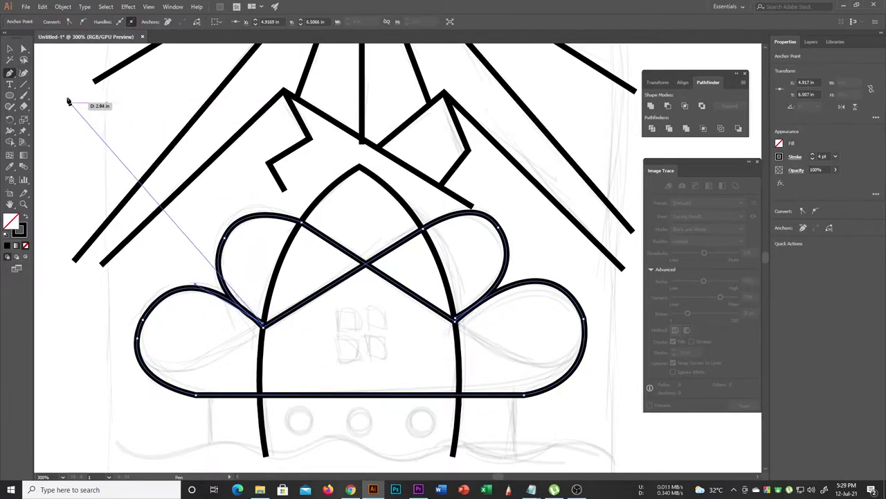
key("v")
left_click(296, 330)
scroll(402, 316, "down", 2)
scroll(335, 262, "up", 1)
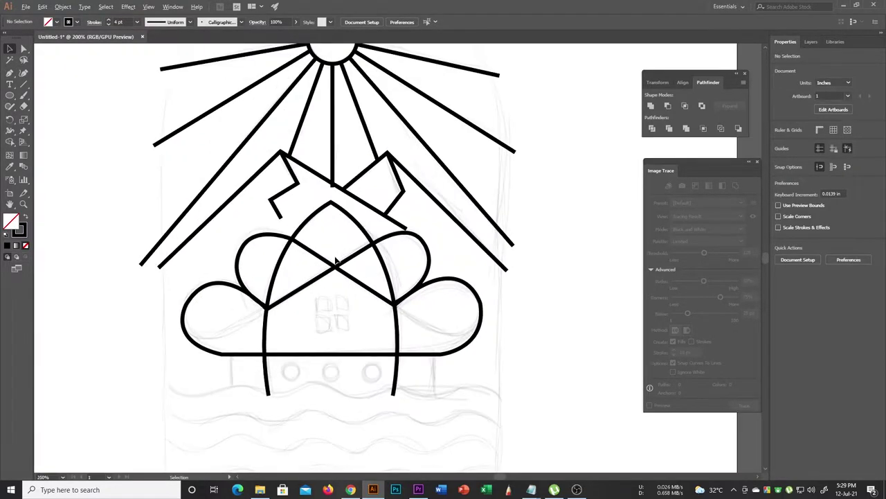
scroll(335, 262, "up", 1)
Step: Round the cloud outline's bottom corners with live corner widgets, then zoom out
left_click(491, 399)
key("a")
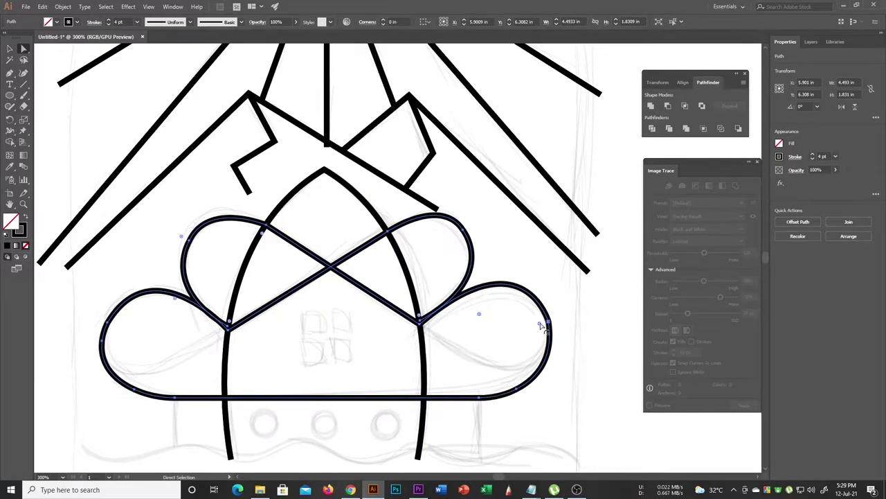
left_click_drag(176, 320, 221, 364)
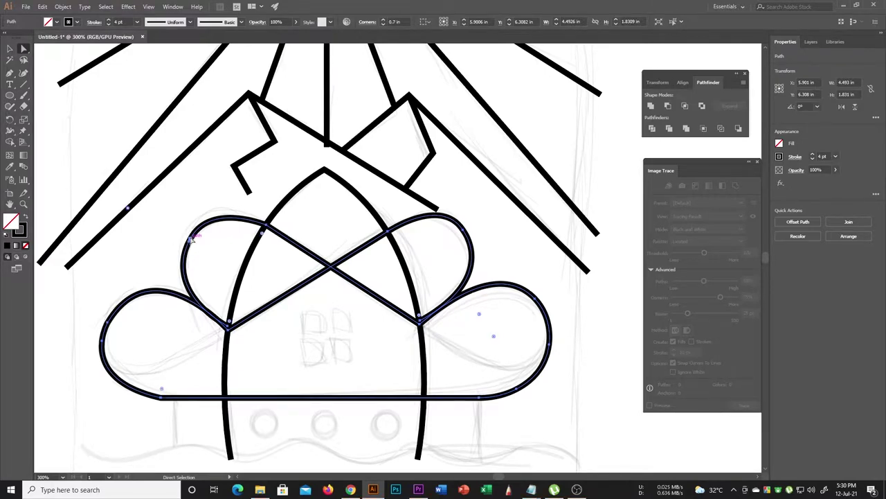
left_click(289, 370)
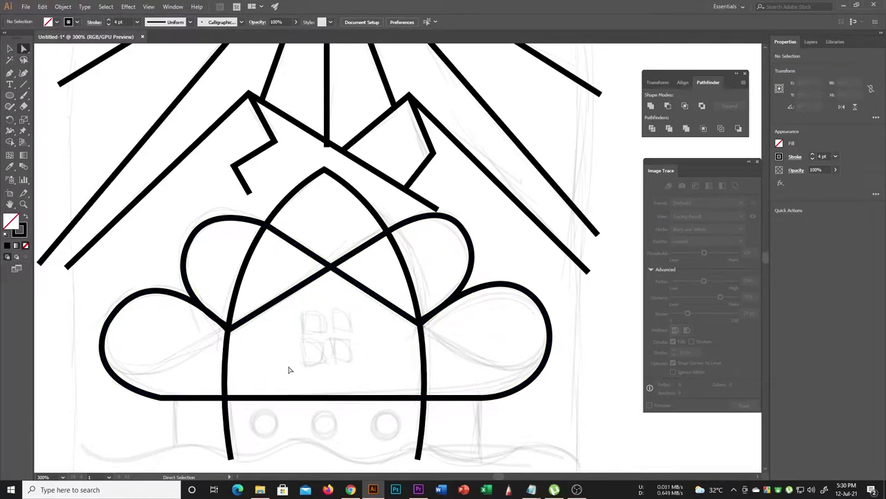
scroll(288, 370, "down", 3)
left_click(166, 339)
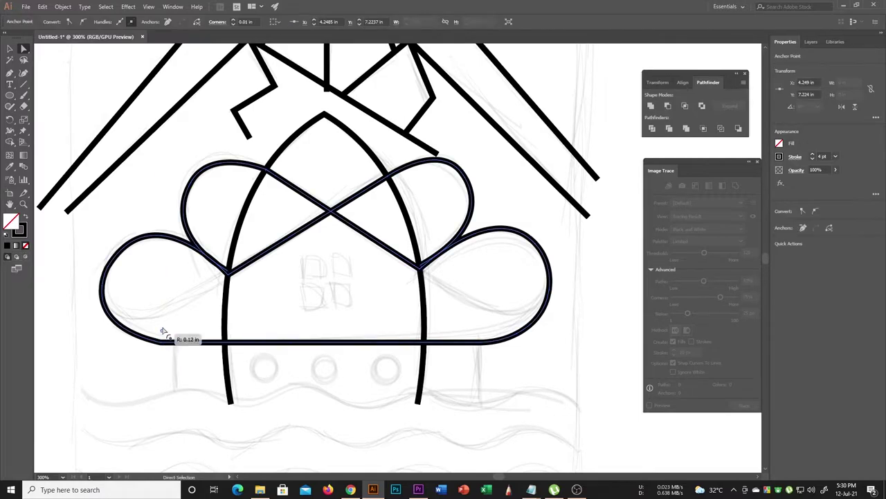
left_click(475, 364)
left_click(504, 340)
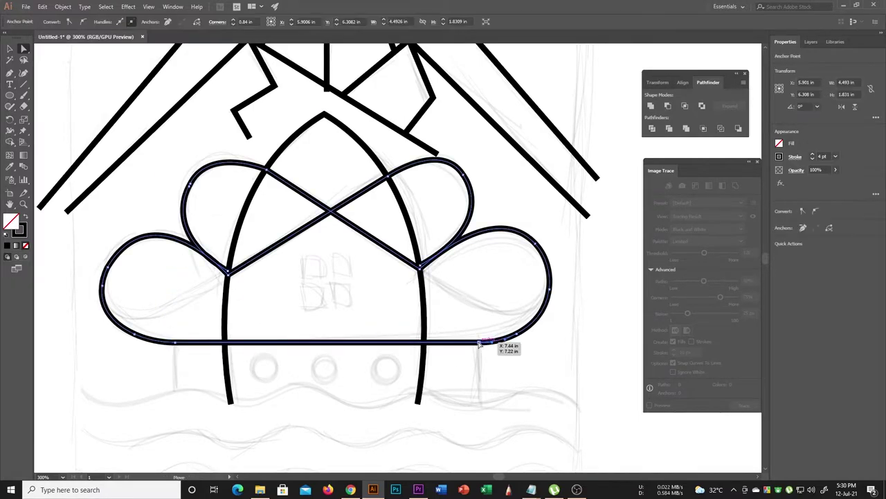
left_click(495, 256)
key("ctrl+minus")
key("ctrl+minus")
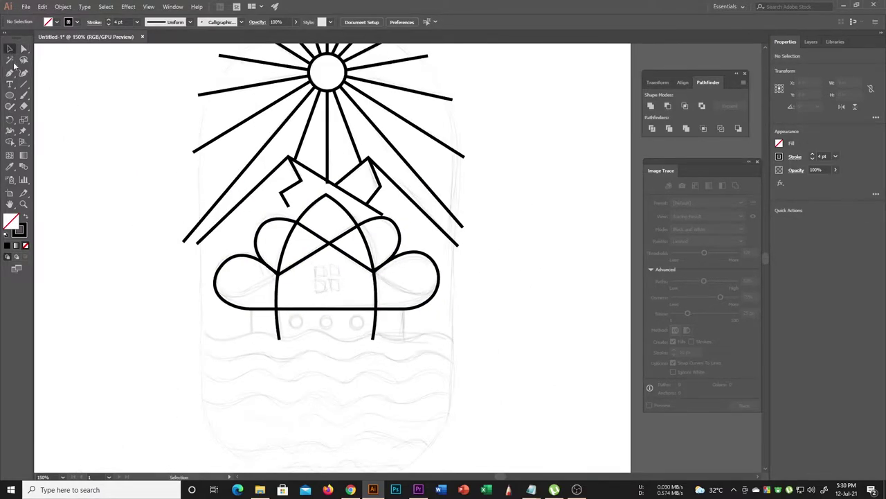
Step: Pen-draw a curve looping across the left cloud lobe's interior
scroll(289, 302, "up", 4)
scroll(317, 293, "down", 2)
scroll(247, 260, "up", 2)
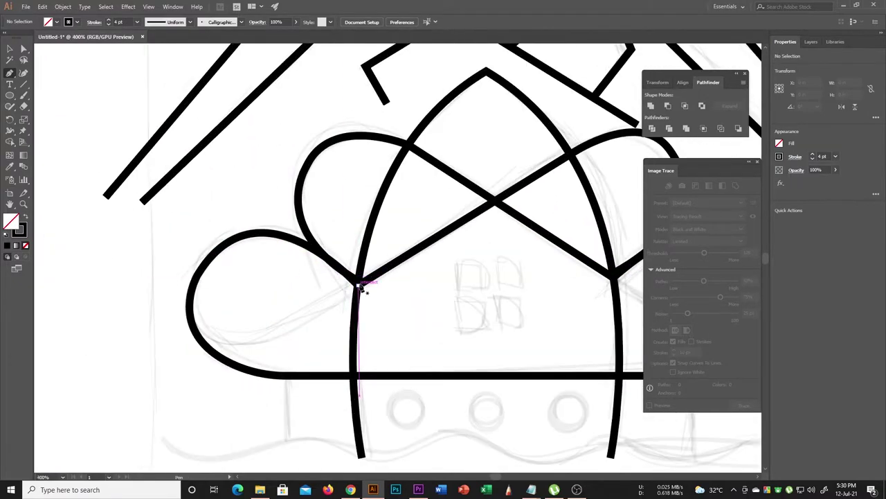
left_click(358, 284)
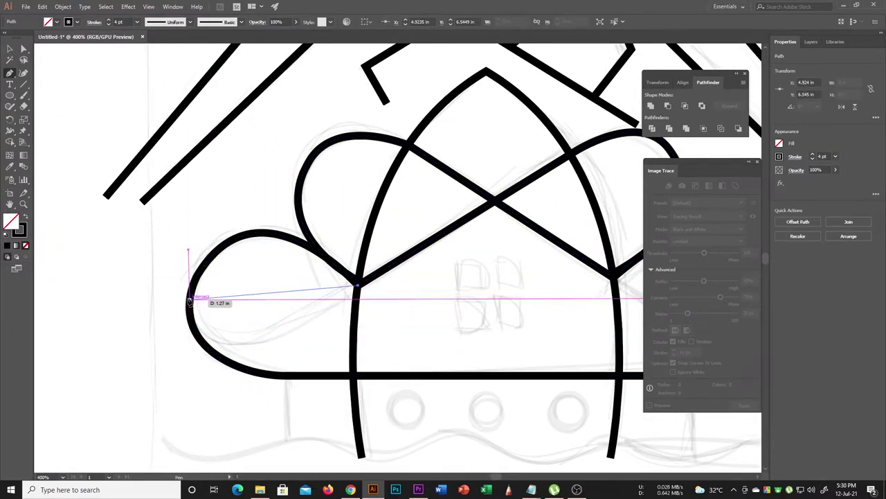
left_click_drag(188, 299, 116, 243)
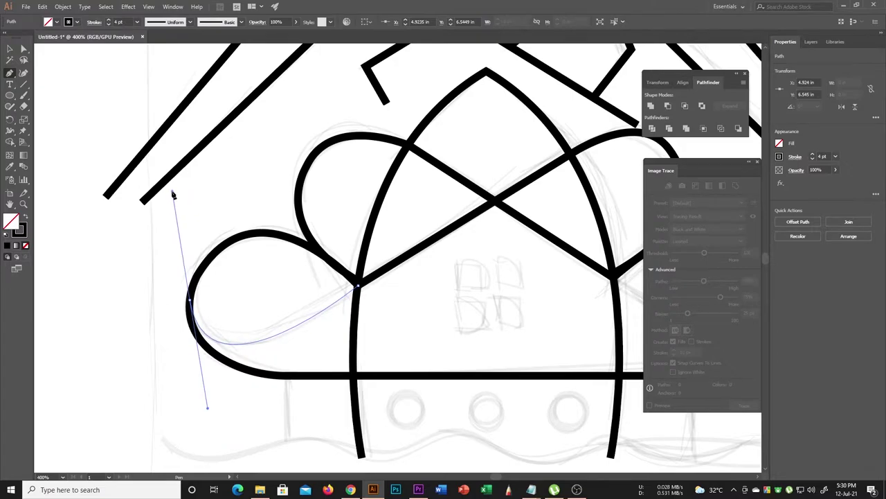
scroll(322, 300, "right", 5)
Step: Draw and adjust a curve through the right cloud lobe
left_click(270, 274)
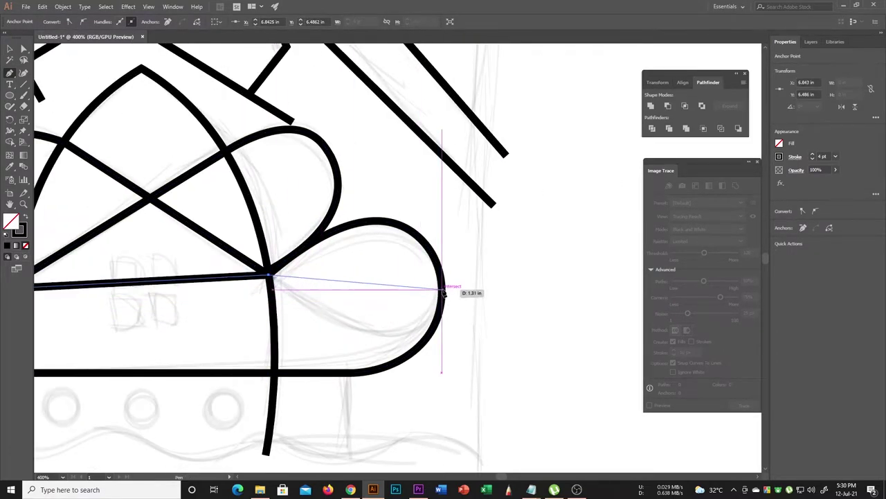
left_click_drag(443, 285, 457, 272)
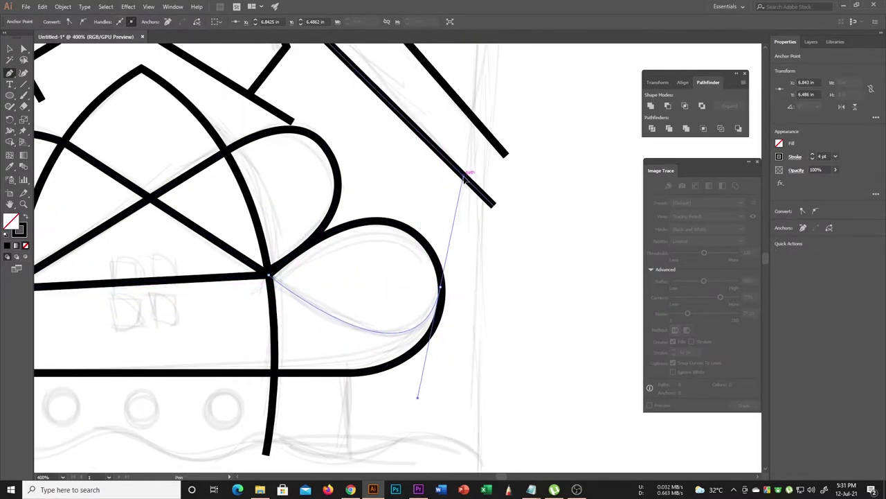
left_click_drag(469, 182, 468, 182)
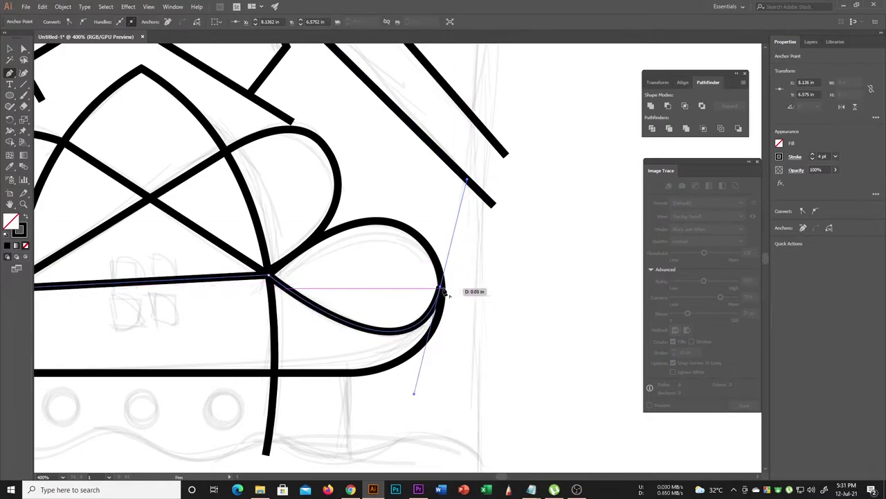
mouse_move(442, 286)
left_mouse_down()
mouse_move(493, 175)
mouse_move(475, 291)
left_mouse_up()
scroll(475, 291, "down", 5)
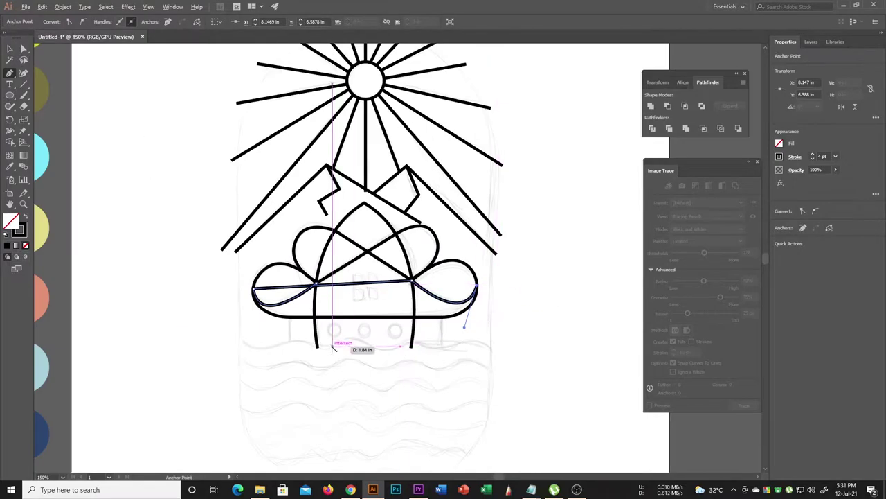
scroll(331, 343, "up", 1)
scroll(296, 362, "up", 2)
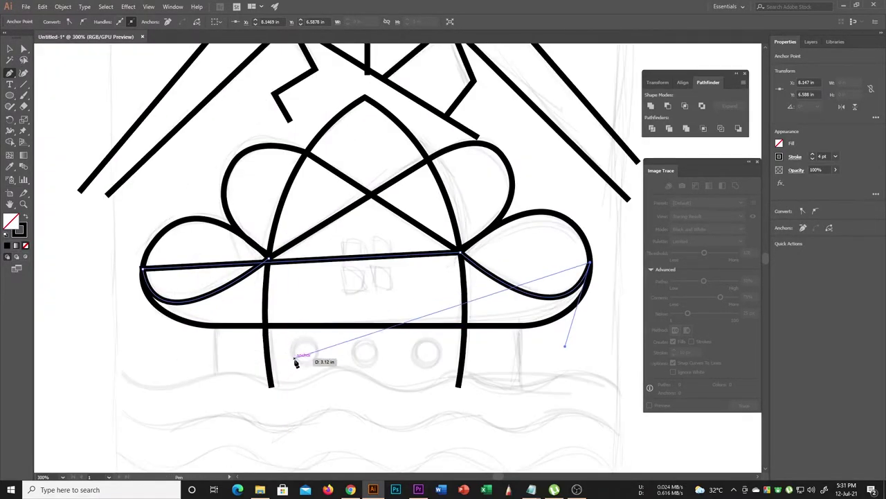
Step: Delete the stray straight segment crossing the cloud
left_click(11, 48)
left_click(210, 299)
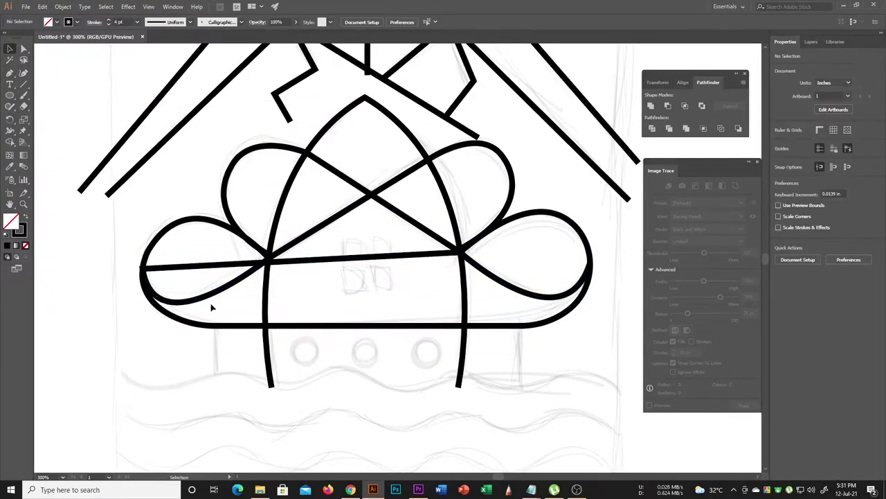
key("Delete")
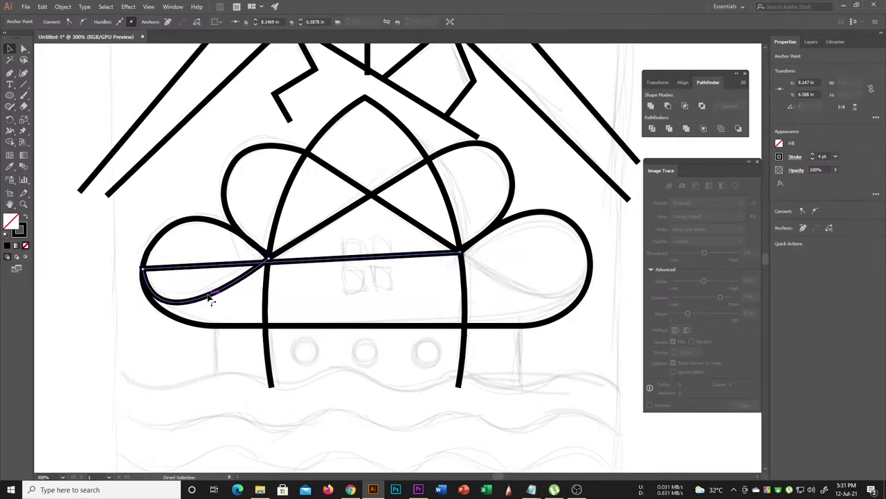
key("Delete")
Step: Redraw the right cloud curve from the arch intersection to the cloud's right end
key("p")
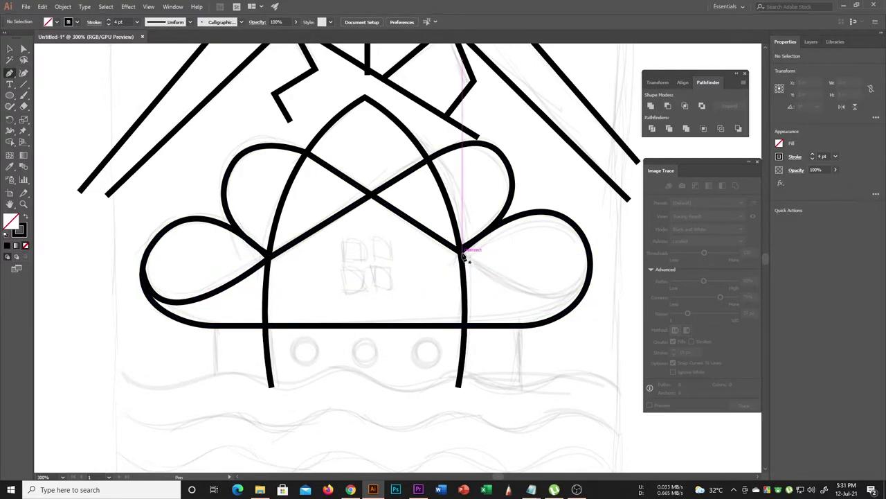
left_click(460, 250)
scroll(415, 277, "down", 2)
scroll(475, 296, "up", 3)
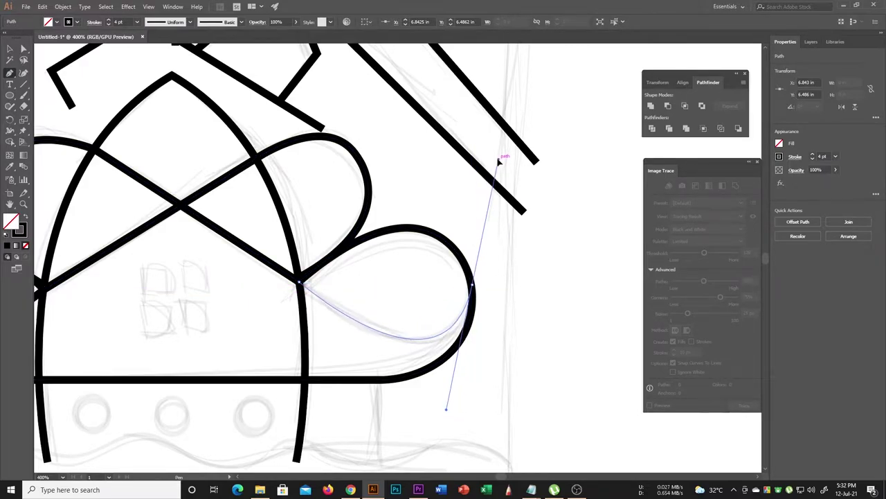
left_click_drag(498, 161, 495, 283)
key("v")
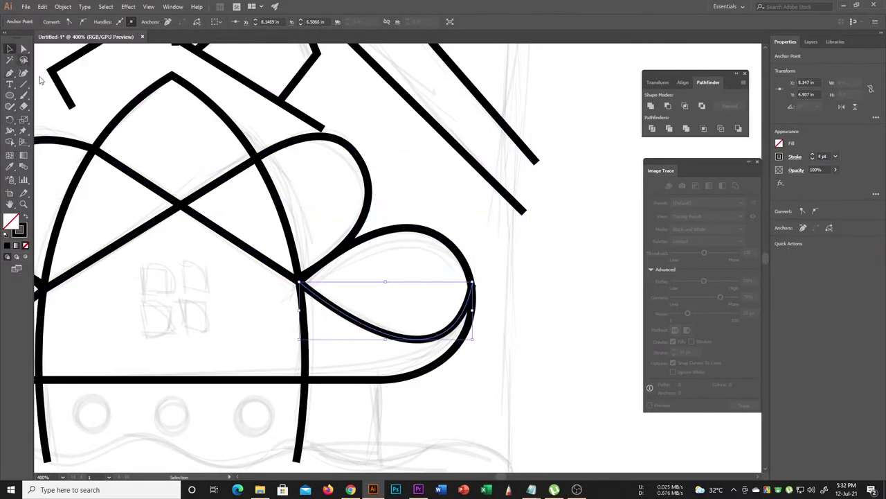
left_click(39, 80)
scroll(454, 223, "down", 2)
scroll(356, 317, "down", 2)
scroll(348, 280, "up", 2)
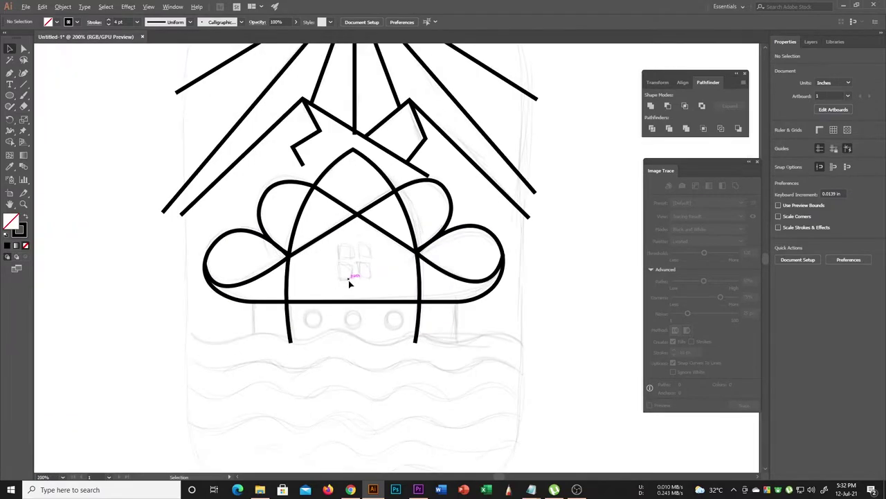
scroll(348, 280, "up", 1)
key("p")
left_click(206, 313)
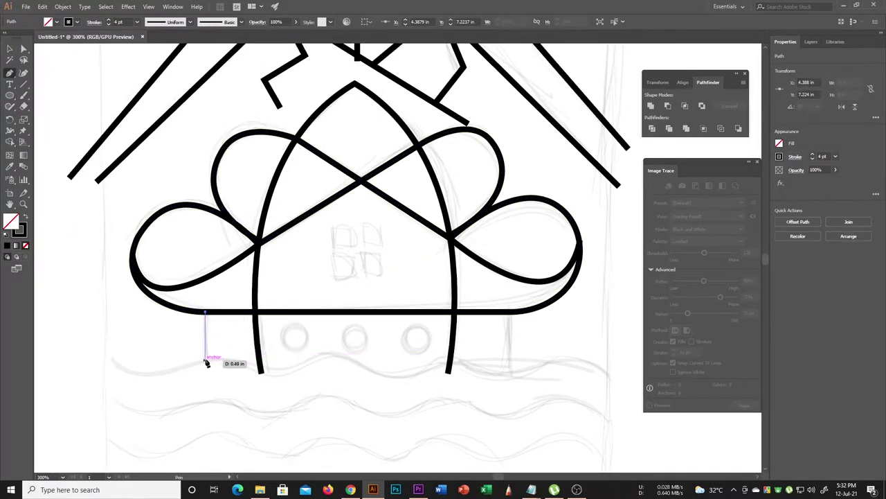
Step: Draw two short vertical legs under the house base
left_click(206, 362)
left_click(9, 72)
left_click(509, 313)
left_click(509, 377)
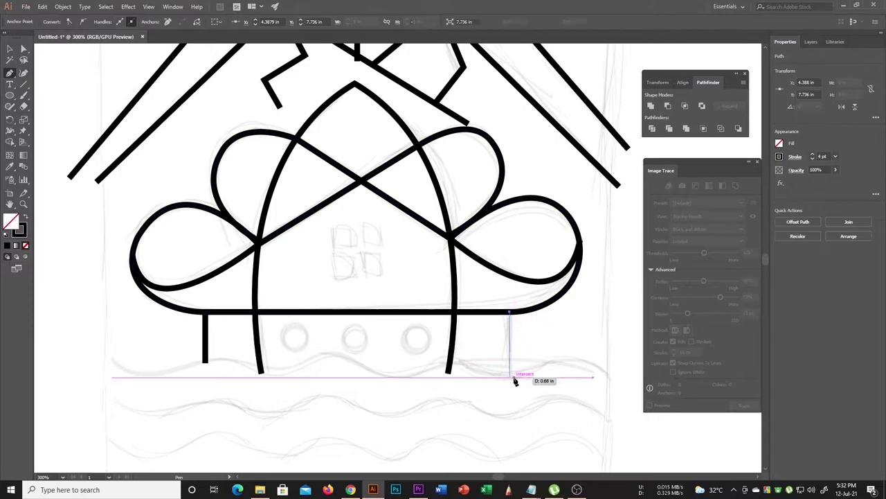
left_click(10, 49)
left_click(299, 263)
scroll(294, 252, "up", 1)
scroll(337, 315, "up", 1)
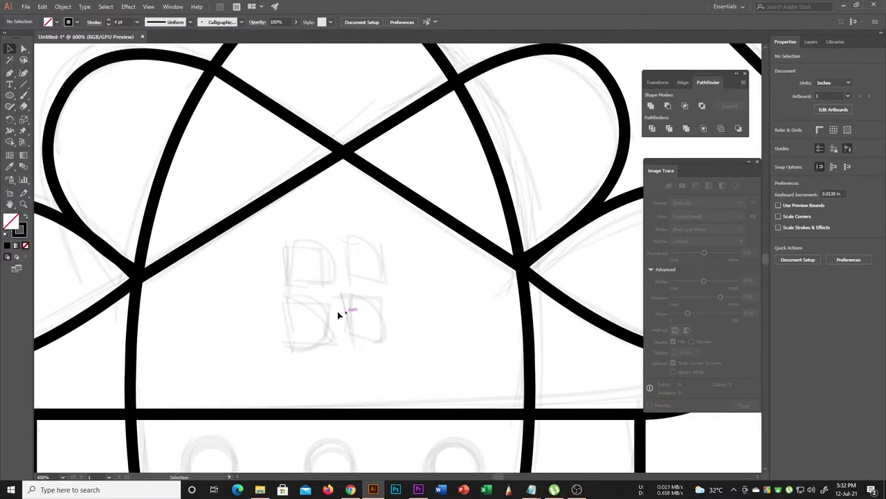
Step: Draw a square window pane and copy it into a 2×2 window
left_click(9, 72)
left_click(287, 243)
left_click(325, 243)
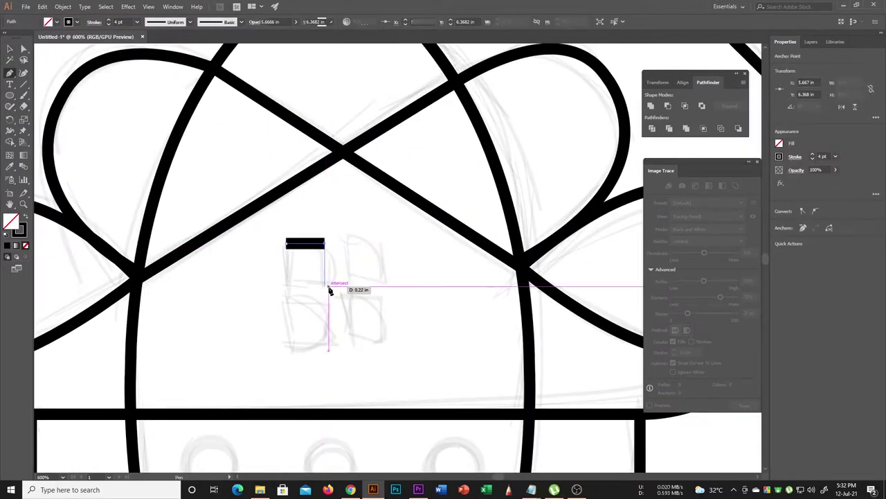
left_click(325, 288)
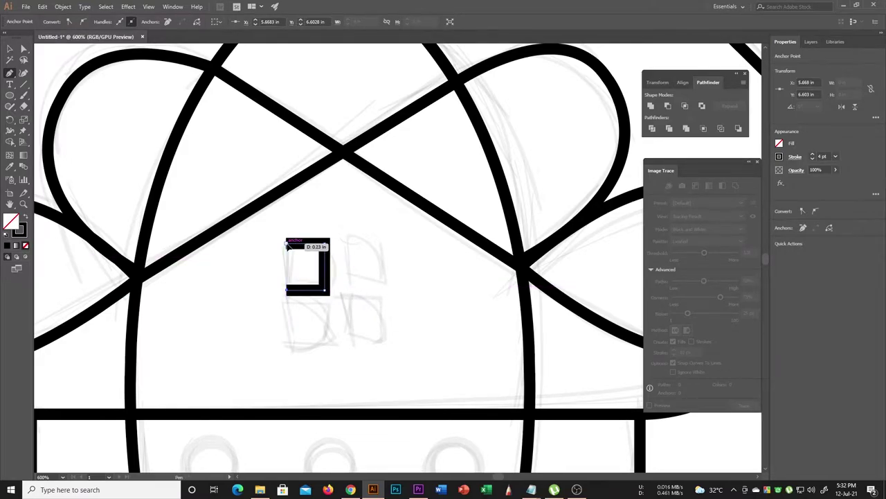
left_click(287, 243)
key("v")
left_click(214, 186)
mouse_move(325, 257)
left_mouse_down()
mouse_move(388, 256)
mouse_move(318, 253)
mouse_move(350, 332)
left_mouse_up()
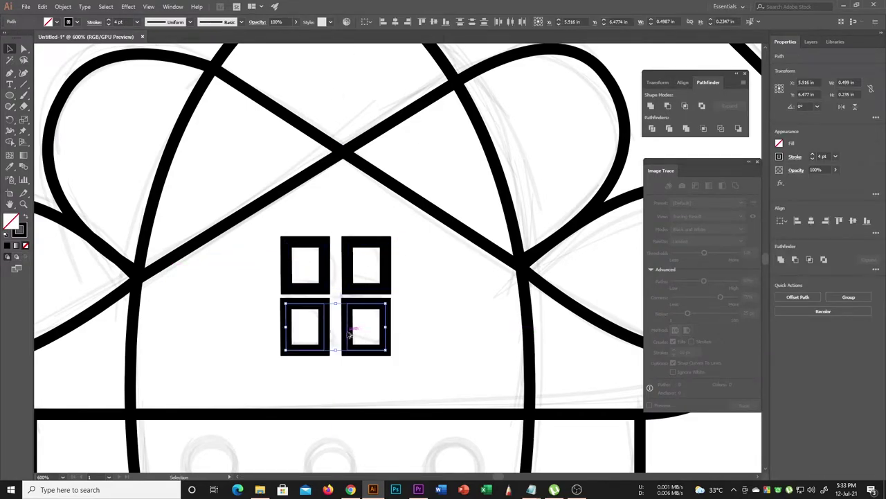
key("Down")
left_click(409, 316)
scroll(409, 316, "down", 3)
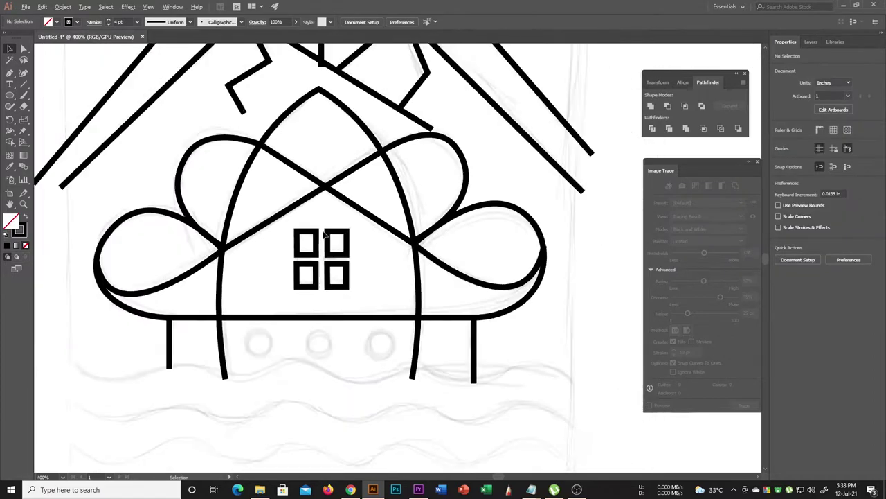
scroll(311, 311, "down", 2)
scroll(311, 311, "up", 3)
Step: Draw a round porthole circle and duplicate it into three along the base
key("l")
scroll(257, 302, "down", 1)
scroll(257, 302, "up", 3)
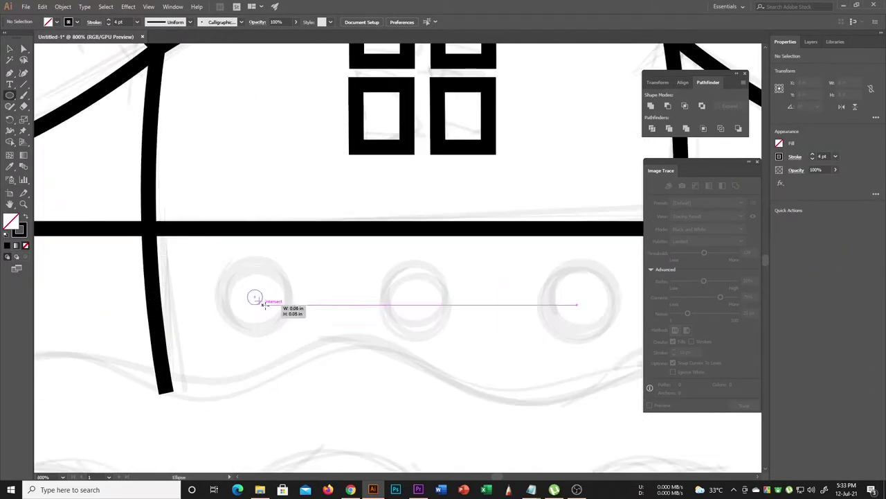
left_click_drag(254, 297, 293, 340)
key("v")
scroll(247, 310, "down", 1)
left_click_drag(246, 309, 478, 301)
left_click(398, 328)
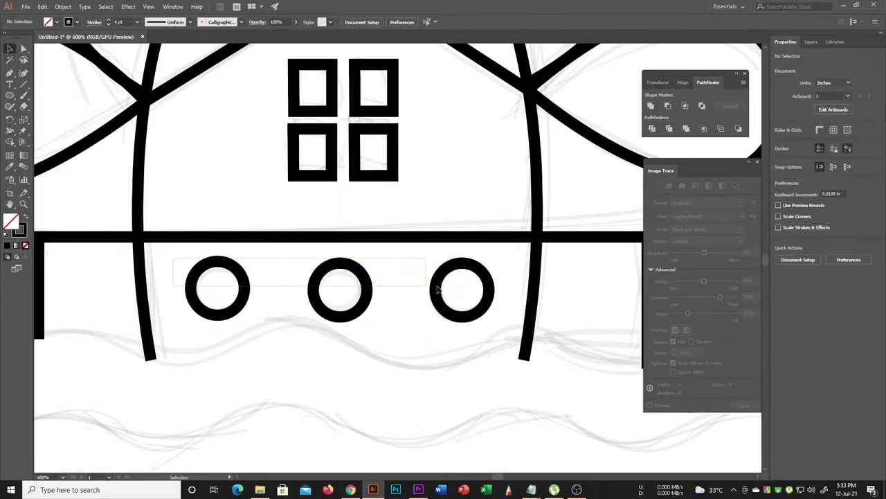
left_click_drag(506, 335, 173, 253)
left_click(417, 170)
scroll(292, 327, "down", 3)
scroll(292, 328, "down", 1)
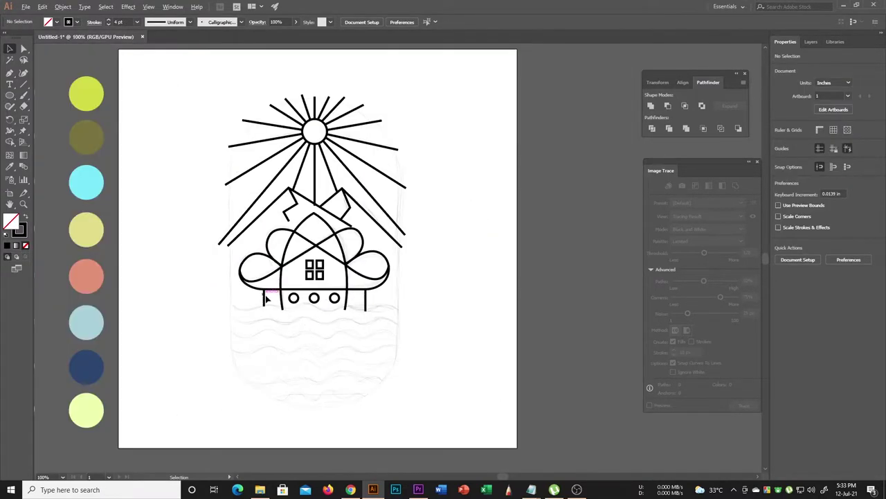
scroll(332, 311, "up", 2)
Step: Drag the first short mountain line's end anchor so it snaps onto the cloud intersection
scroll(430, 173, "up", 1)
scroll(405, 204, "up", 4)
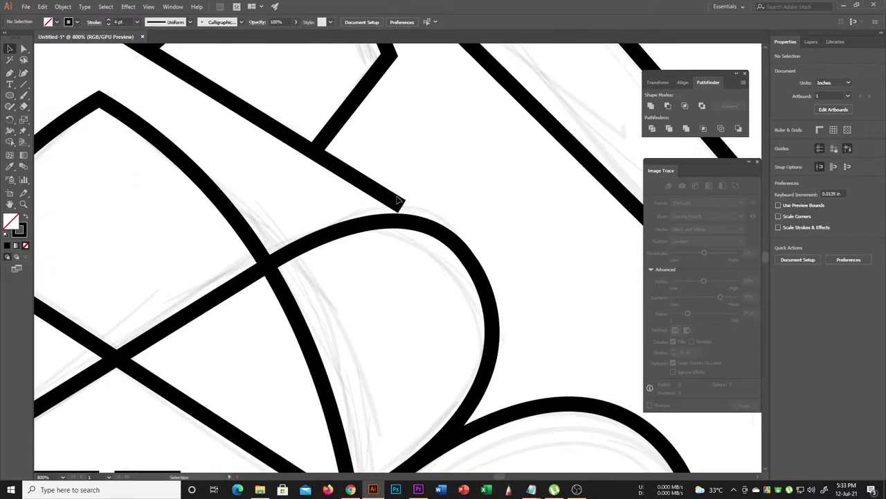
left_click(398, 201)
key("a")
scroll(402, 198, "up", 1)
scroll(418, 221, "up", 2)
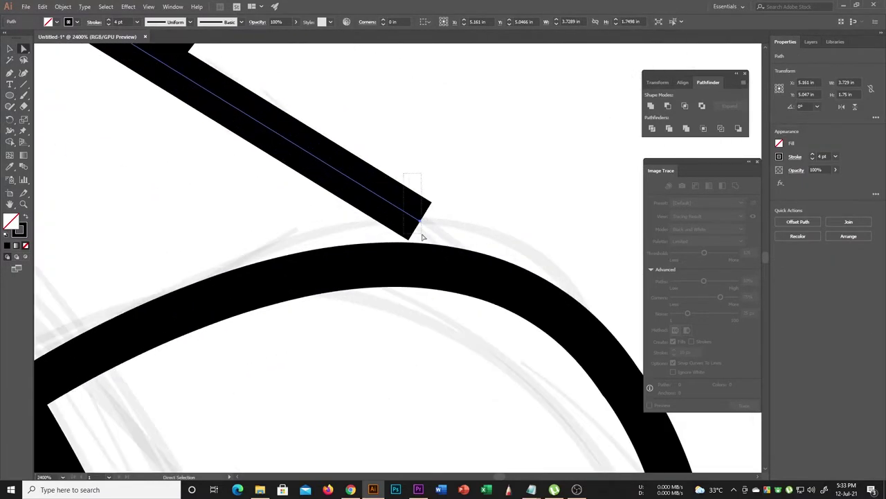
left_click(423, 221)
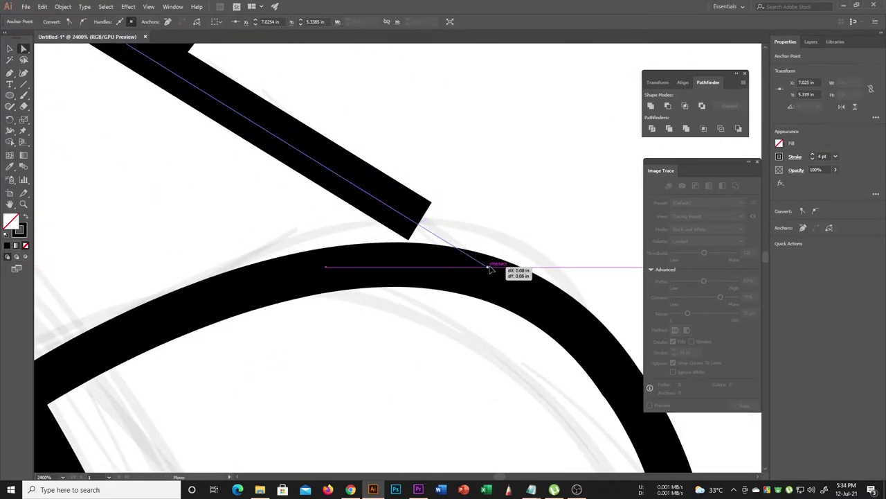
left_click_drag(468, 255, 535, 289)
scroll(443, 248, "down", 5)
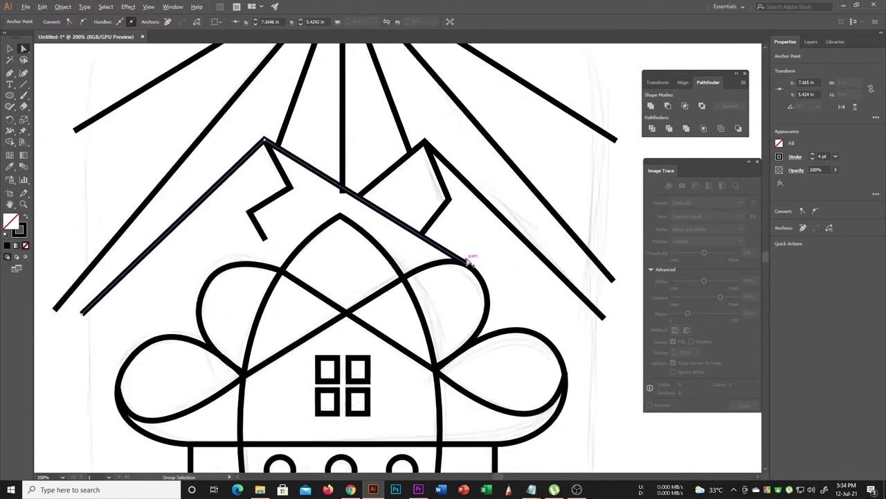
scroll(467, 259, "up", 4)
left_click_drag(466, 259, 479, 304)
Step: Extend a second mountain line's end anchor to its intersection with the cloud outline
scroll(479, 304, "down", 2)
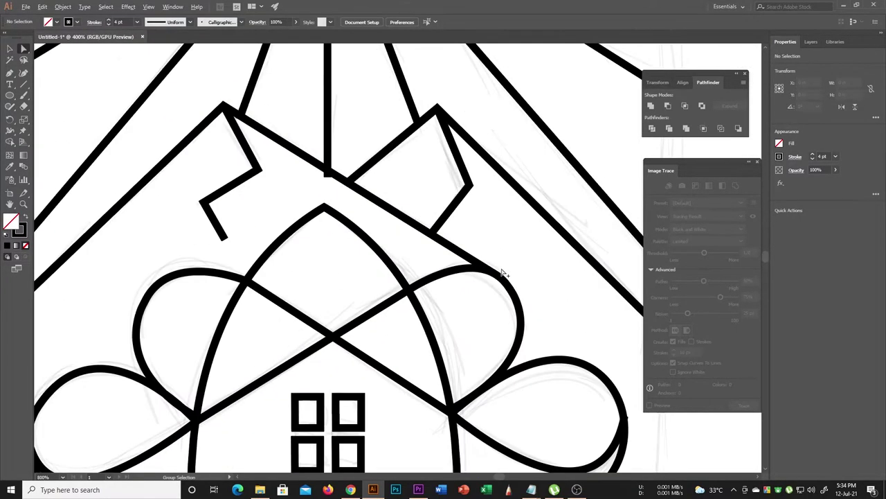
scroll(443, 250, "down", 2)
scroll(367, 232, "up", 2)
scroll(367, 232, "up", 2)
left_click_drag(366, 244, 431, 366)
scroll(348, 257, "down", 2)
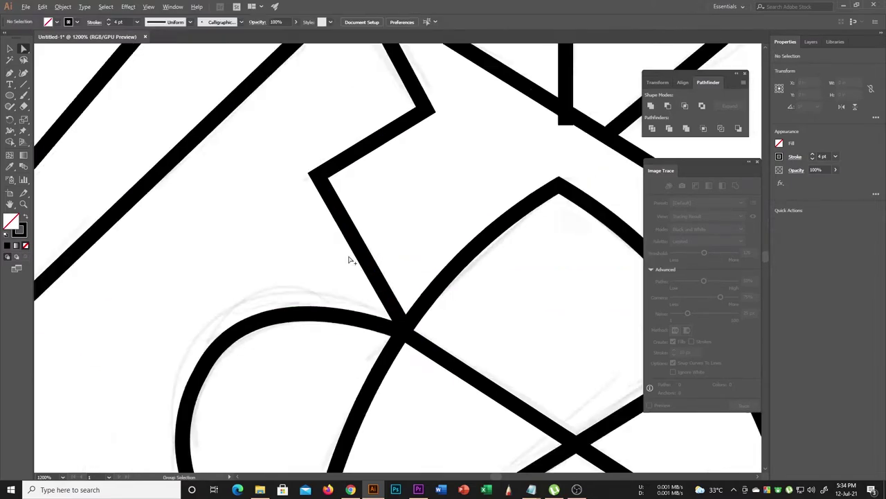
scroll(348, 257, "down", 2)
scroll(443, 277, "up", 1)
Step: Switch to the Pen tool and deselect everything
left_click(10, 74)
scroll(346, 247, "down", 2)
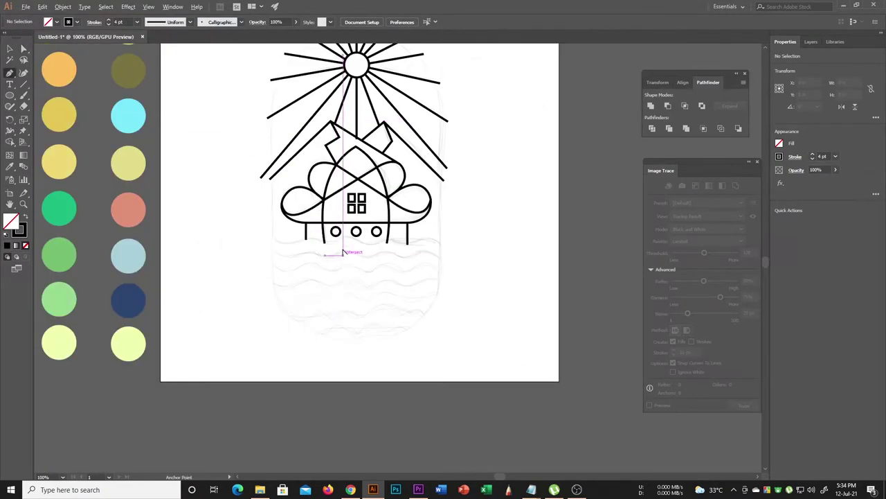
scroll(346, 247, "up", 3)
scroll(360, 239, "up", 1)
scroll(361, 235, "down", 1)
scroll(361, 236, "down", 2)
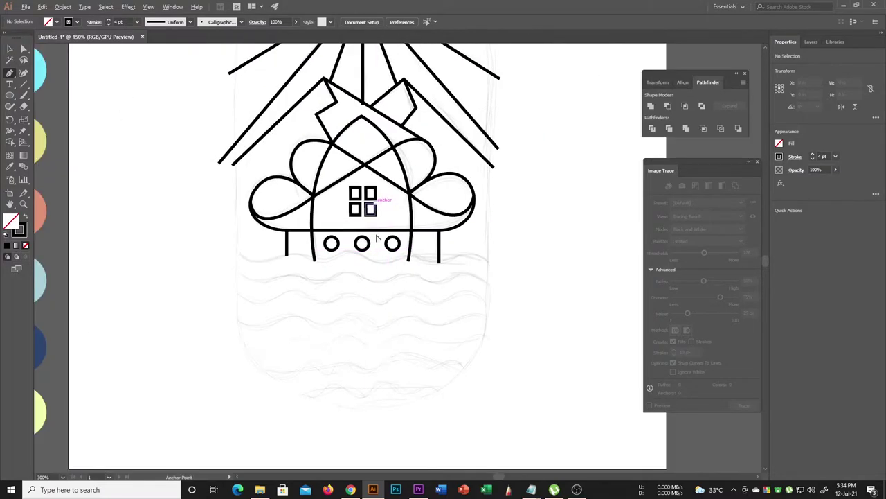
scroll(367, 232, "up", 1)
left_click(12, 50)
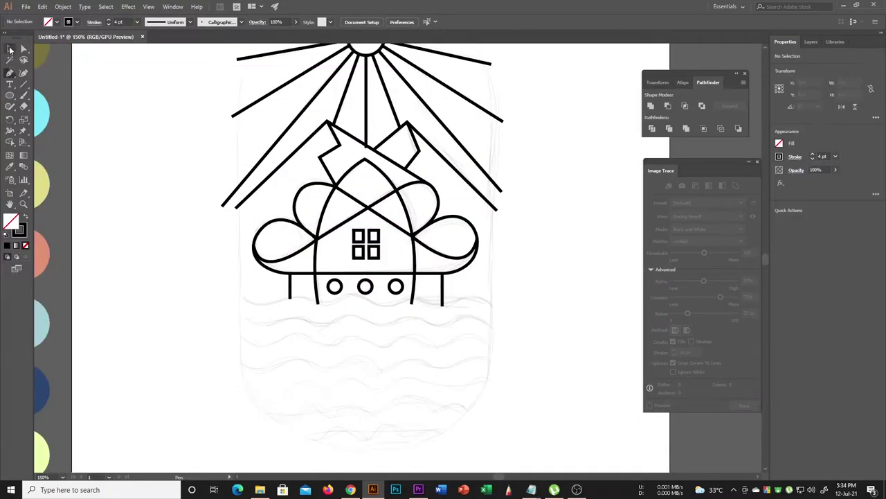
Step: Draw a straight horizontal waterline under the house and select it
key("p")
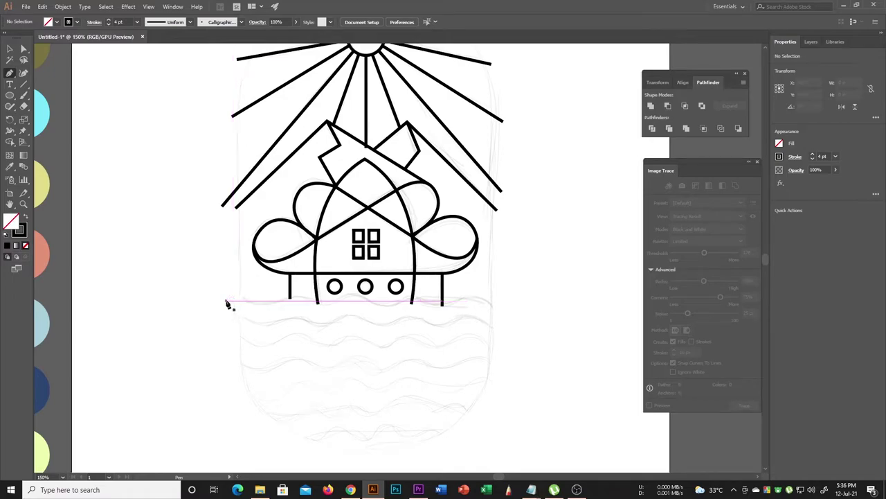
left_click(226, 301)
left_click(509, 300)
left_click(518, 317, "shift")
key("v")
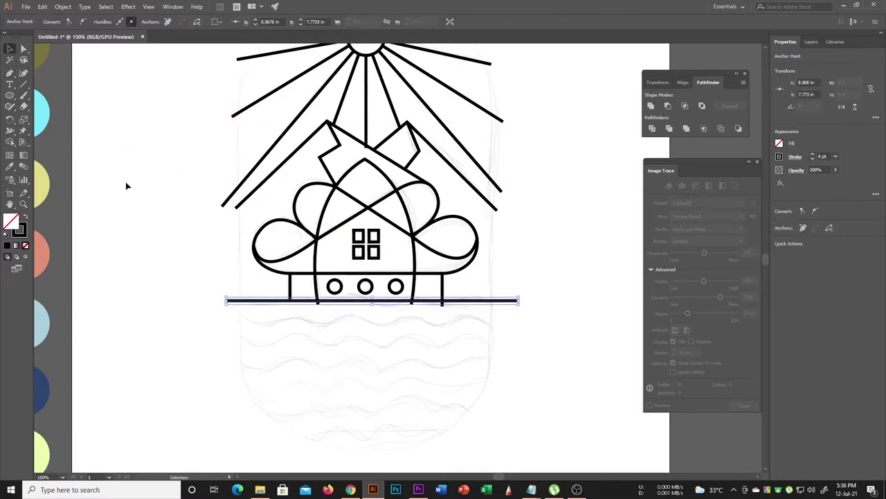
Step: Apply a smooth Zig Zag effect to the line: Size 0.1 in, 5 ridges per segment
left_click(128, 7)
mouse_move(156, 81)
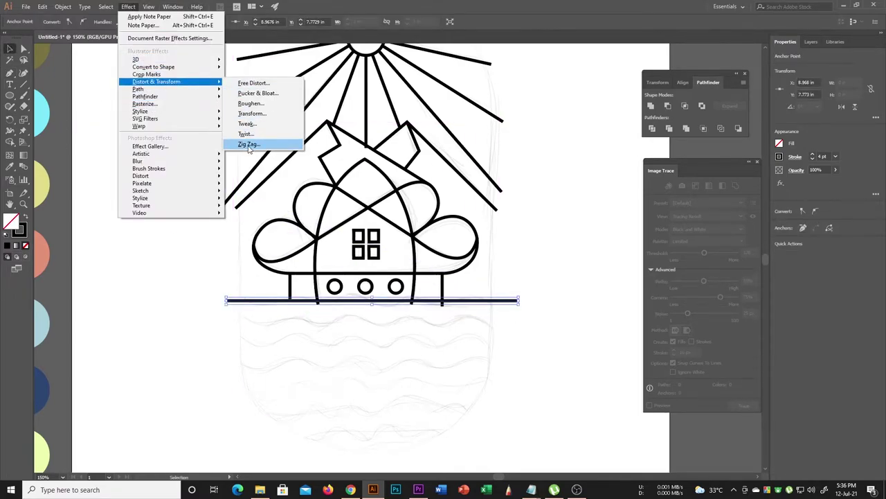
left_click(248, 146)
left_click_drag(495, 324, 480, 328)
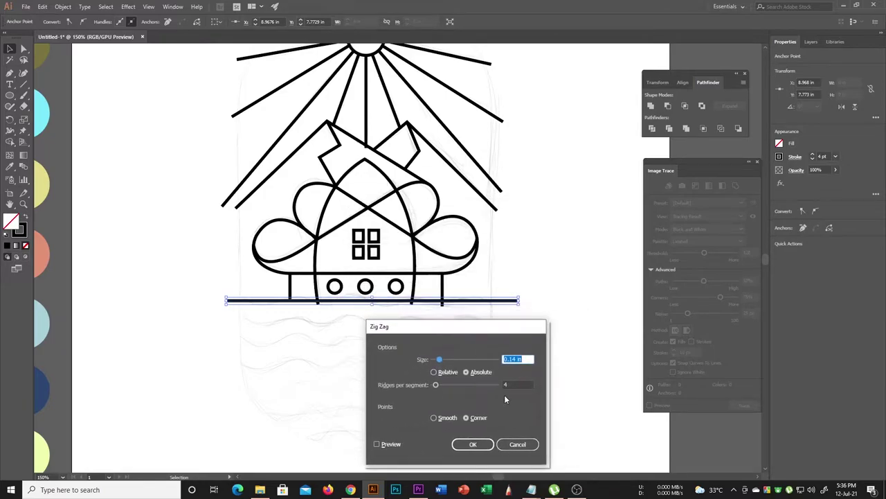
left_click(377, 444)
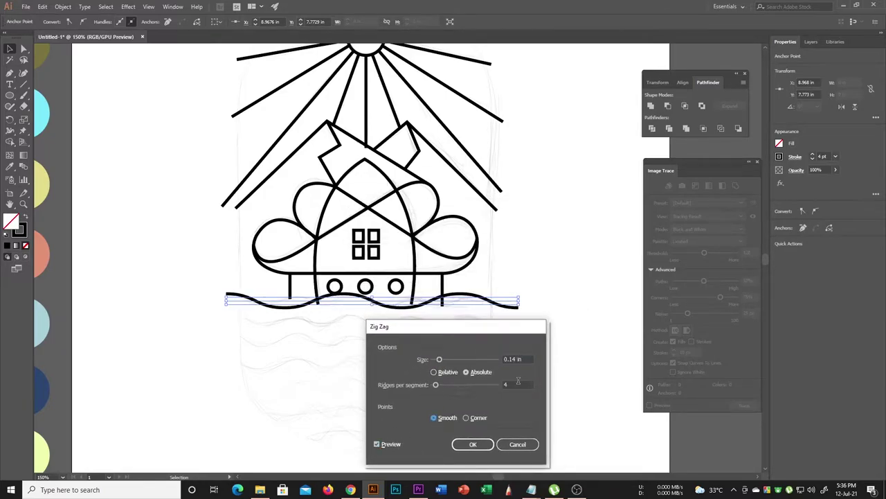
key("Up")
key("Up")
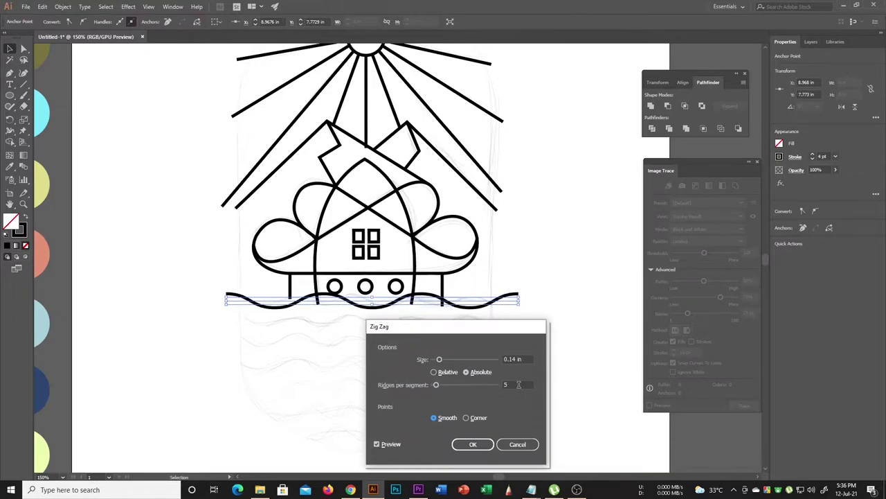
key("Down")
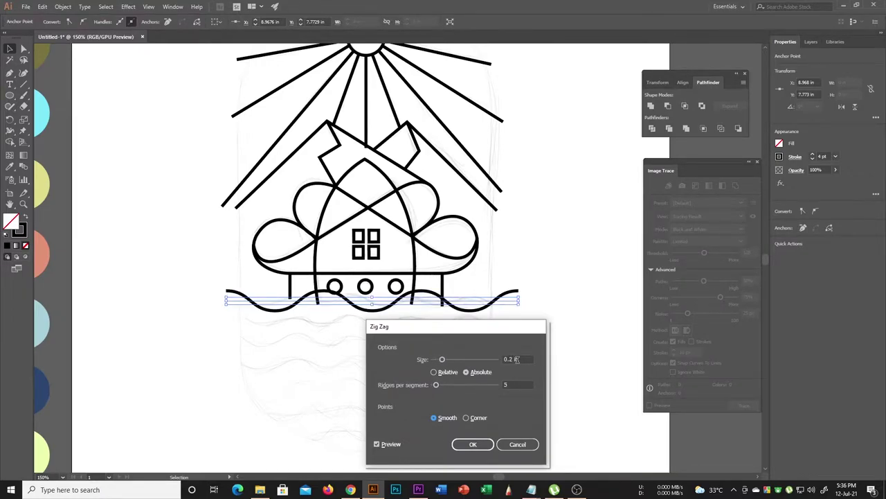
key("Up")
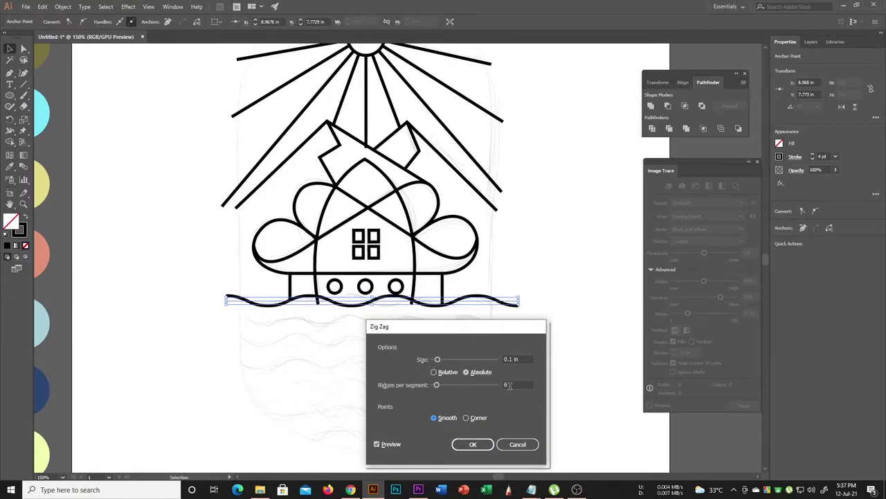
key("Down")
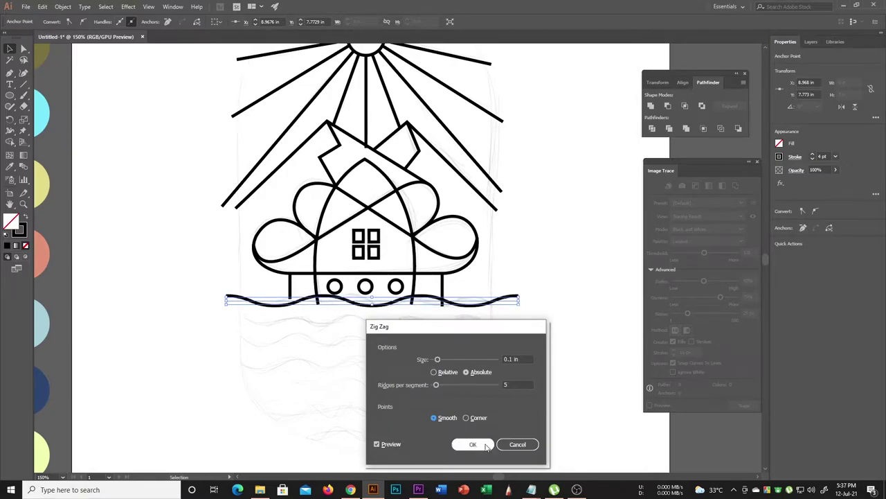
left_click(473, 445)
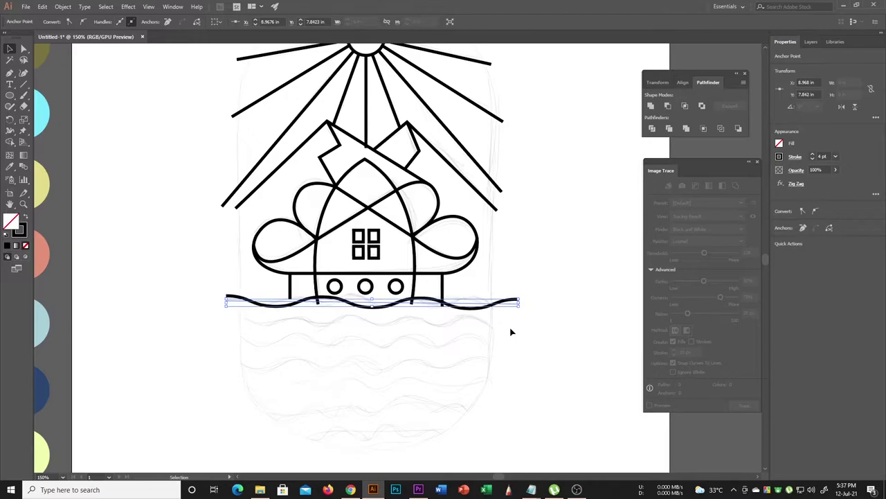
Step: Alt-drag a copy of the wave just below it and repeat with Ctrl+D to stack waves
left_click(516, 341)
scroll(408, 318, "down", 2)
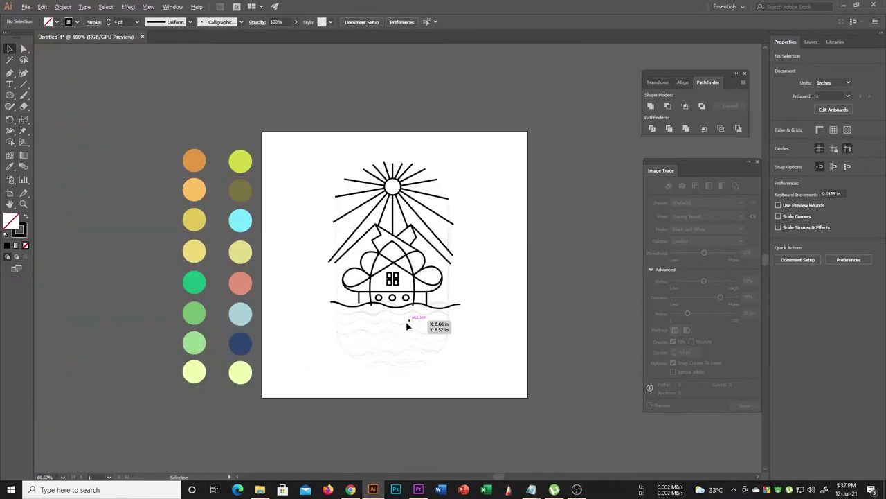
scroll(407, 325, "up", 2)
left_click(409, 259)
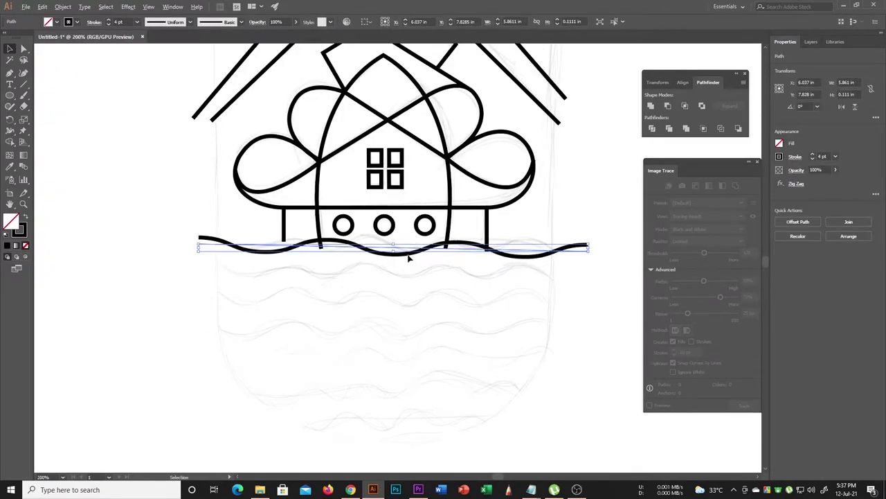
left_click_drag(408, 258, 412, 290)
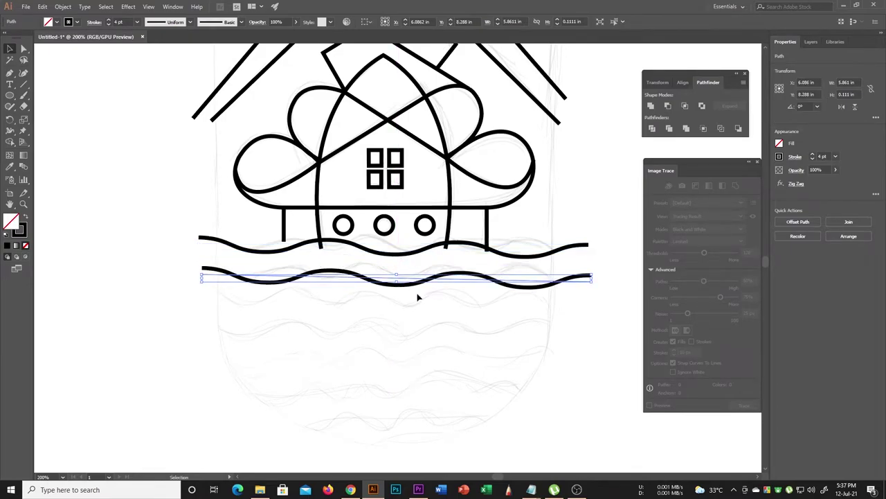
key("Delete")
left_click_drag(423, 256, 426, 278)
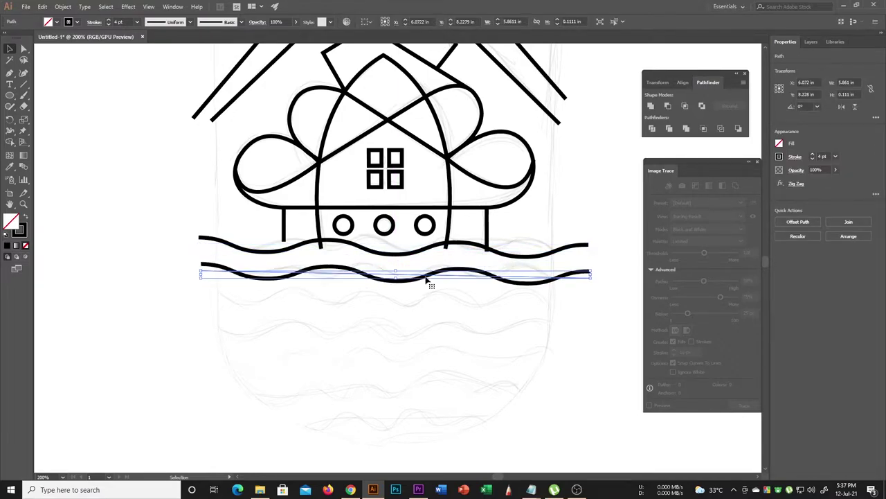
key("ctrl+d")
key("ctrl+d")
key("ctrl+d")
key("ctrl+d")
key("ctrl+d")
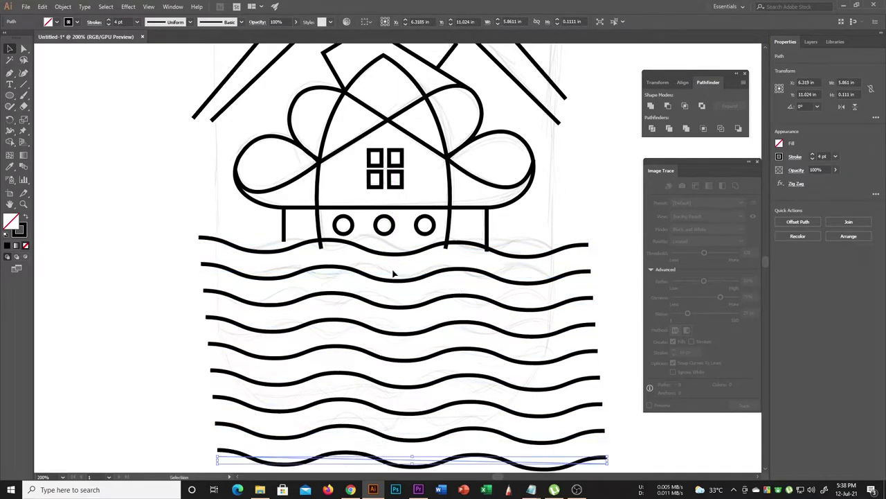
Step: Stagger the second and fourth waves left and the third wave right
scroll(405, 299, "down", 1)
left_click(608, 243)
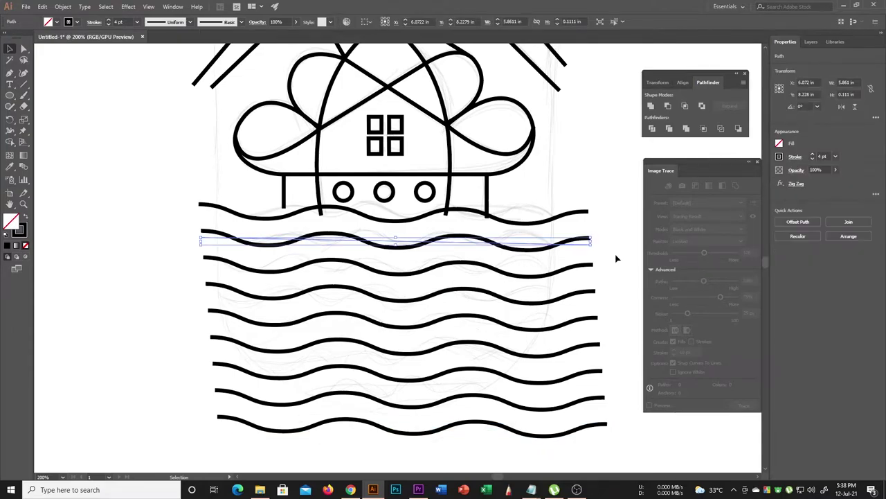
left_click(581, 244)
key("Left")
key("Left")
key("Left")
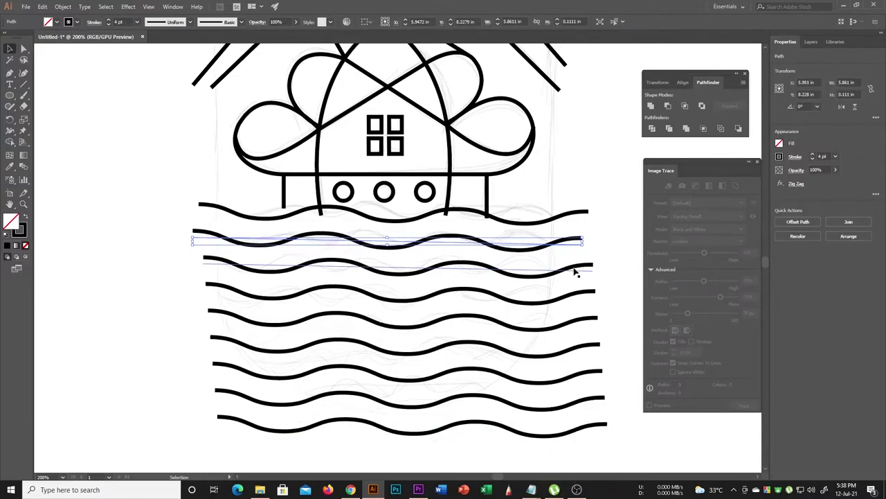
key("Left")
key("Left")
left_click(565, 273)
key("Right")
key("Right")
key("Right")
left_click(565, 300)
key("Left")
key("Left")
key("Left")
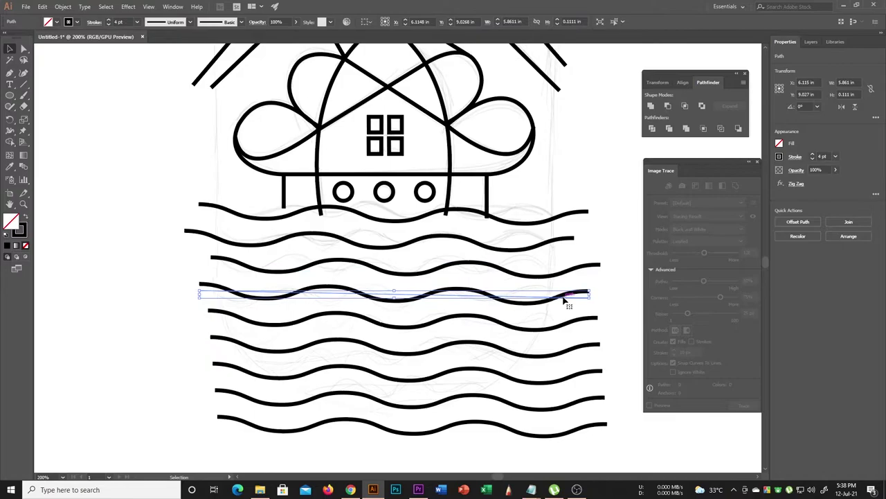
key("Left")
key("Left")
key("Left")
Step: Stagger the fifth and seventh waves right and the sixth wave left
left_click(535, 335)
key("Right")
key("Right")
key("Right")
left_click(542, 350)
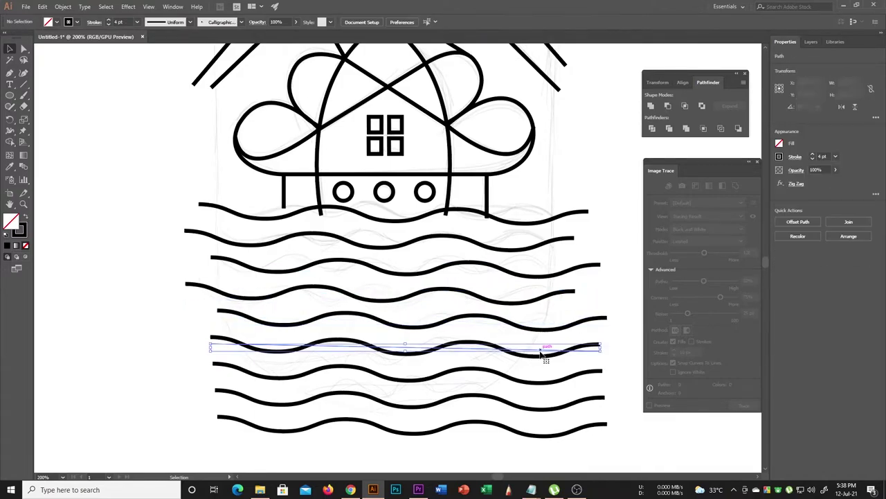
key("Left")
key("Left")
key("Left")
left_click(533, 381)
key("Right")
key("Right")
key("Right")
Step: Nudge the eighth wave left, shift the second wave slightly left, then clear the selection
left_click(526, 410)
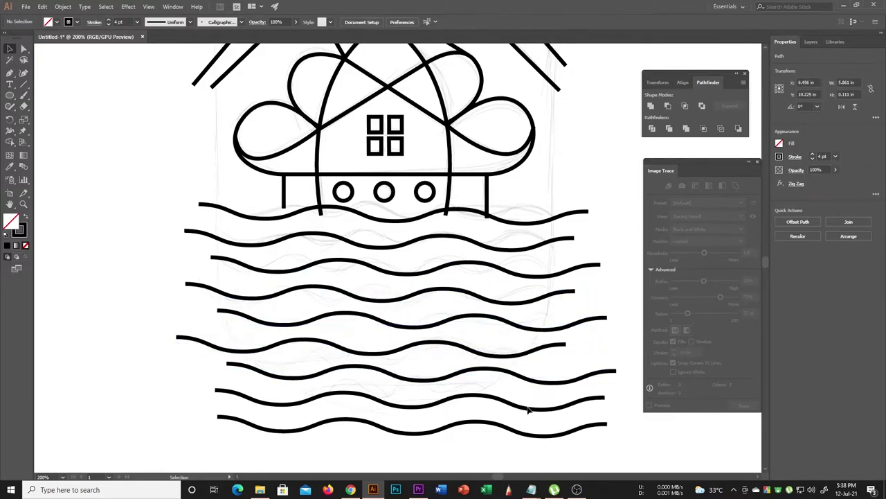
key("Left")
key("Left")
key("Left")
key("Left")
key("Left")
key("Left")
key("Left")
key("Left")
key("Left")
left_click(522, 256)
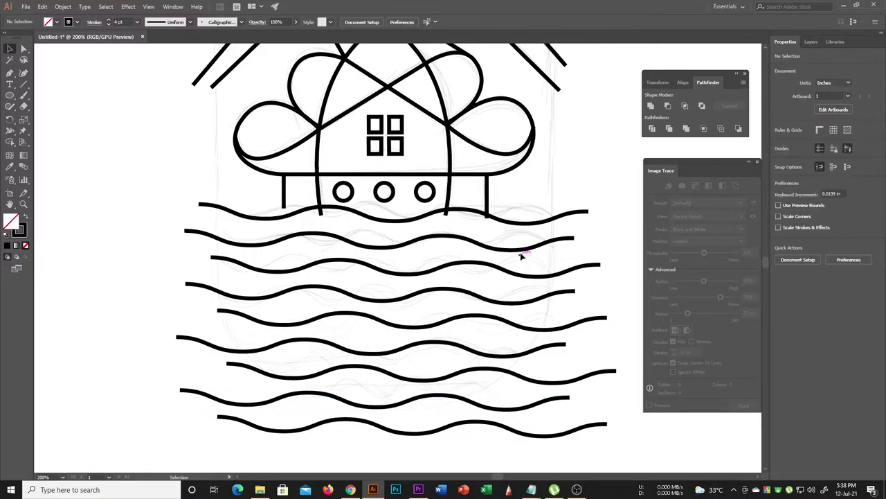
left_click(530, 254)
key("Left")
key("Left")
left_click(574, 253)
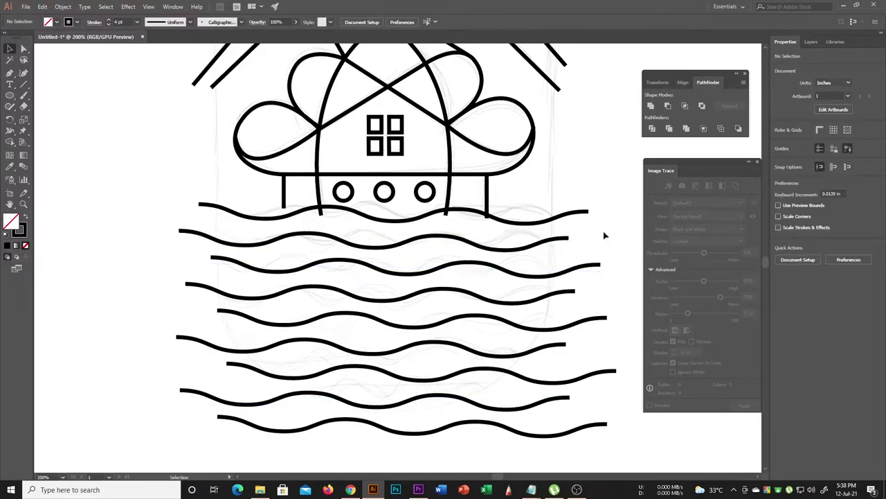
scroll(321, 279, "down", 2)
scroll(321, 213, "up", 4)
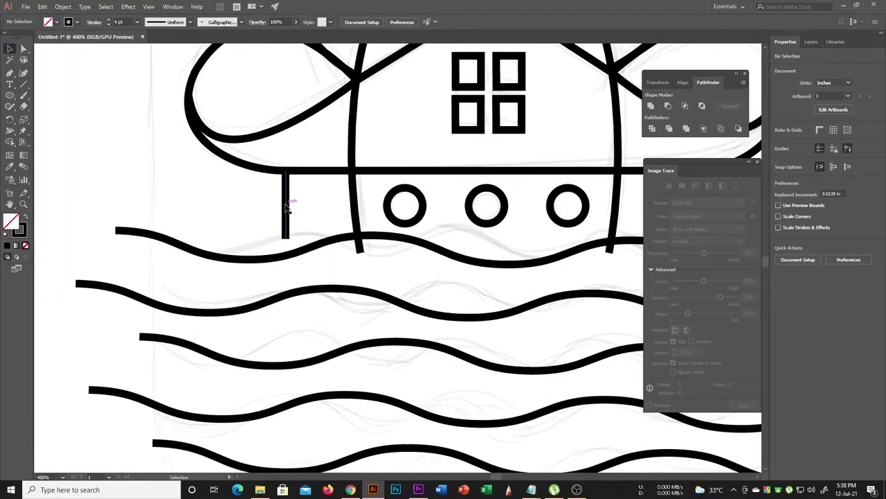
Step: Draw a rectangle around the sun, house and waves with the Rectangle tool
left_click(287, 208)
scroll(289, 230, "up", 5)
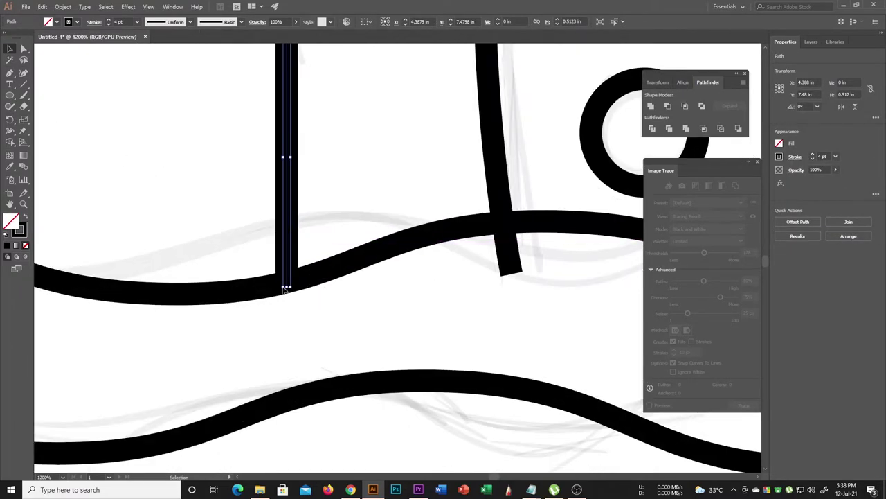
scroll(286, 290, "down", 5)
scroll(316, 258, "down", 3)
left_click_drag(10, 94, 41, 116)
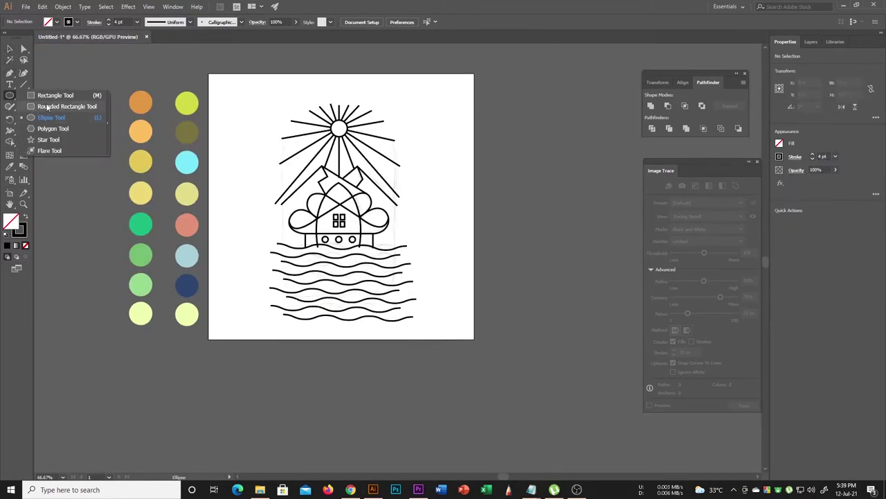
left_click(55, 95)
scroll(289, 142, "up", 2)
mouse_move(272, 77)
left_mouse_down()
mouse_move(523, 380)
mouse_move(528, 416)
left_mouse_up()
Step: Stretch the rectangle down over the waves and up above the sun, rounding its corners into a pill
scroll(528, 416, "down", 2)
scroll(412, 302, "up", 1)
key("v")
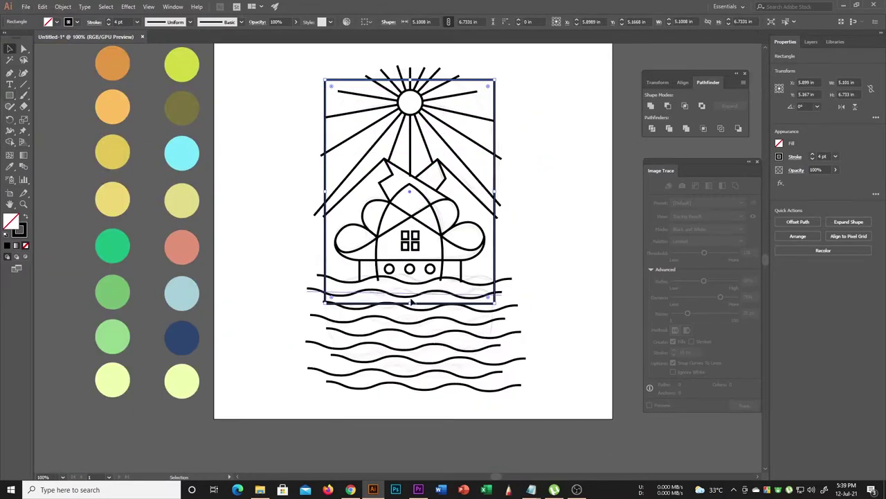
left_click_drag(417, 375, 418, 379)
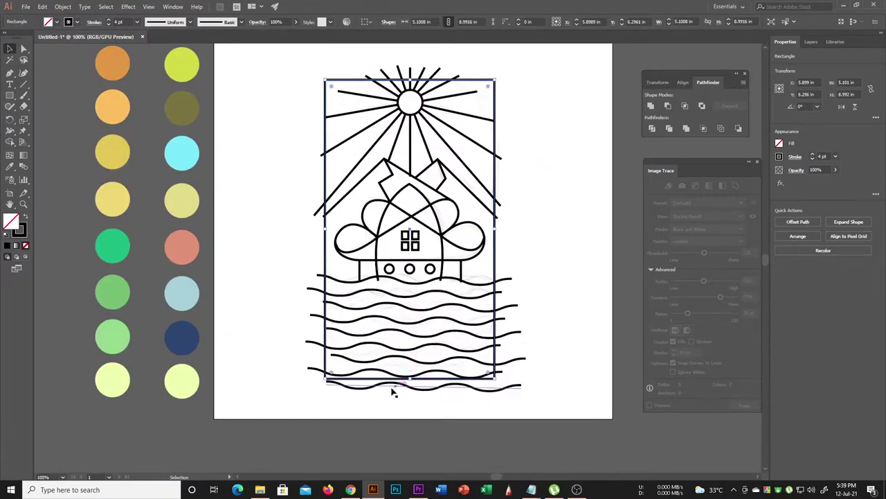
scroll(394, 142, "up", 2)
left_click_drag(391, 144, 391, 134)
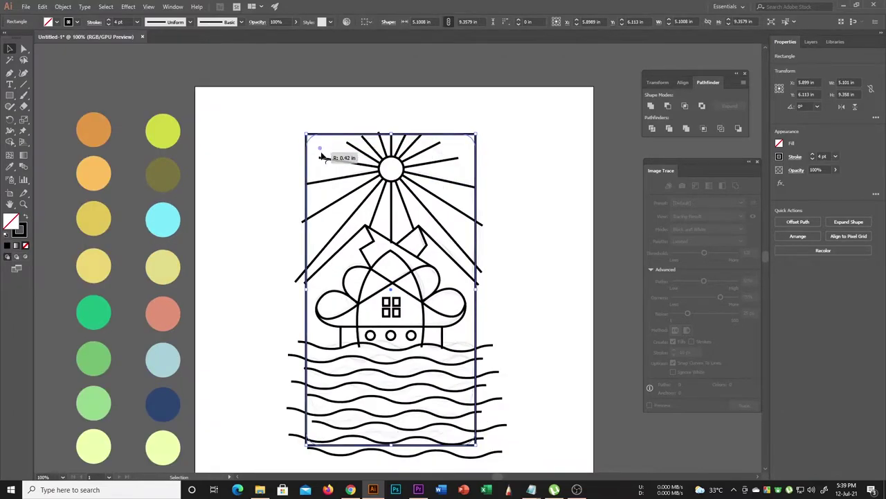
left_click_drag(321, 157, 374, 208)
Step: Select all the artwork inside the pill frame, then clear the selection
left_click(506, 214)
scroll(340, 168, "down", 1)
left_click_drag(291, 128, 454, 389)
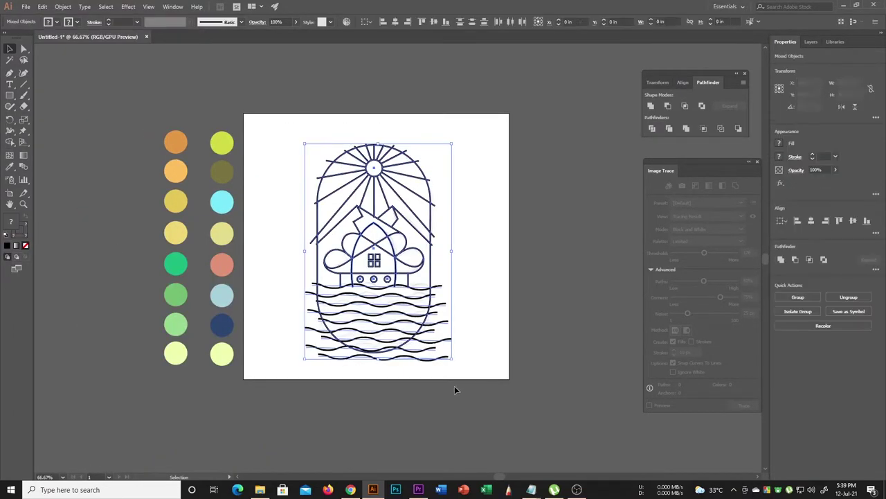
left_click(252, 195)
scroll(384, 255, "up", 1)
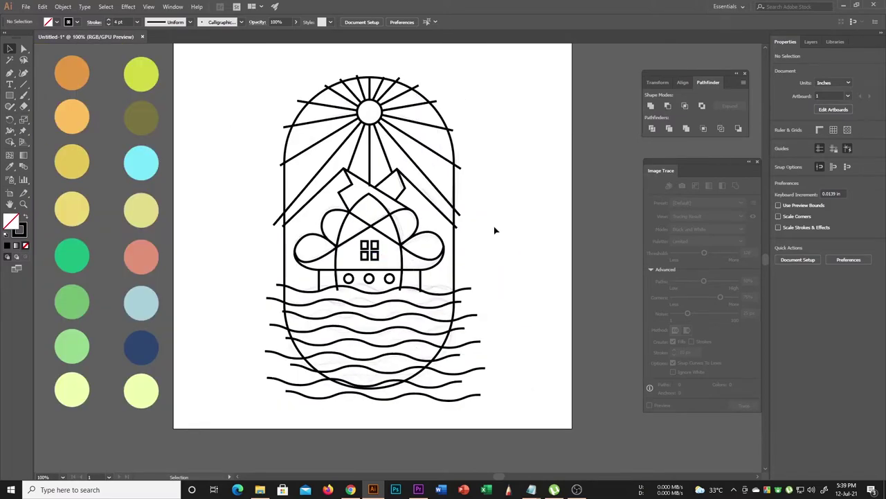
key("ctrl+a")
left_click(62, 6)
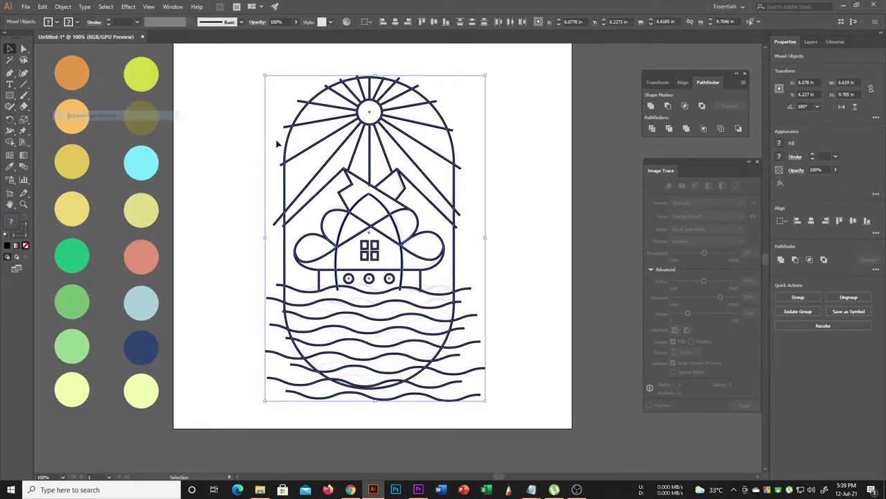
left_click(62, 6)
left_click(77, 105)
key("Return")
key("shift+m")
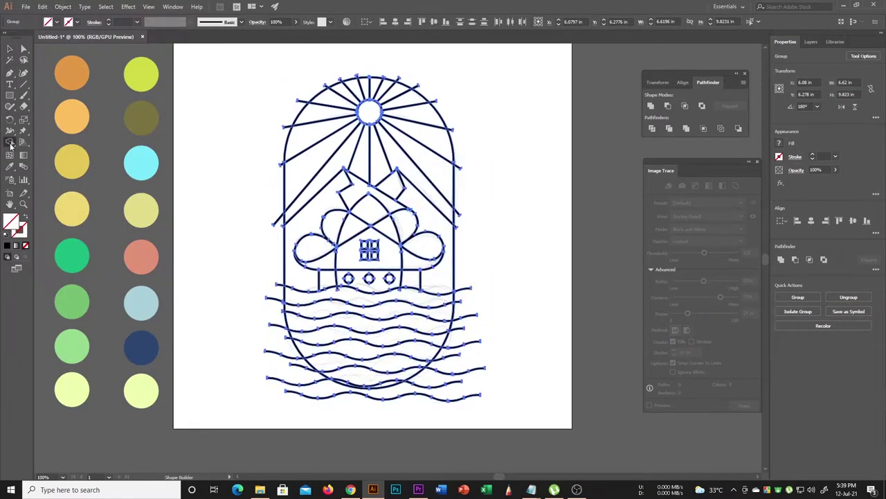
key("ctrl+plus")
key("ctrl+plus")
key("ctrl+plus")
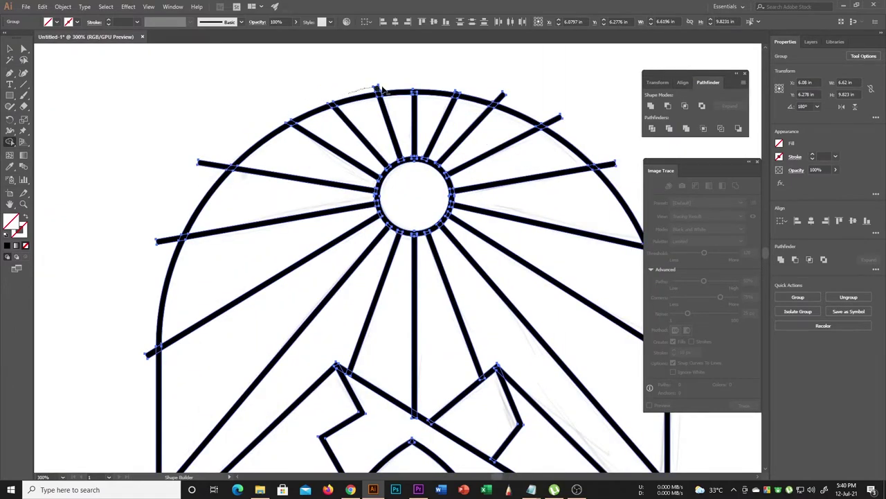
scroll(148, 356, "down", 3)
scroll(229, 144, "up", 5)
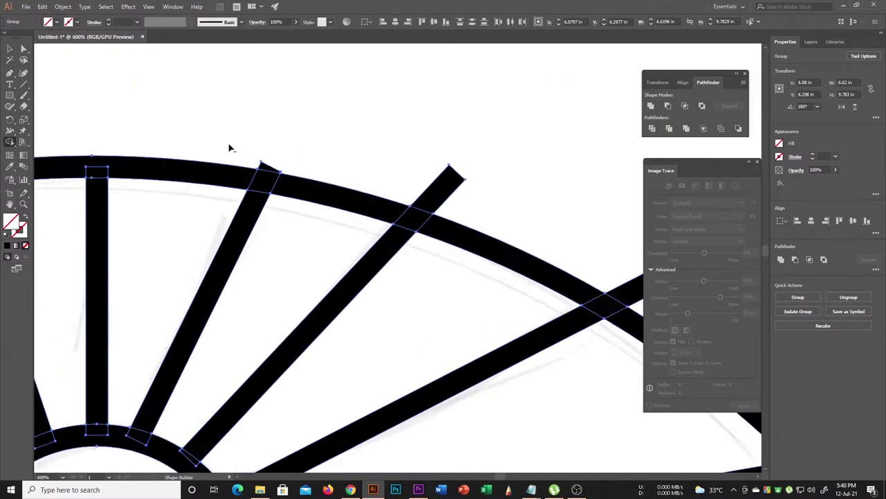
scroll(461, 171, "up", 2)
scroll(191, 164, "down", 3)
scroll(521, 171, "up", 2)
scroll(416, 222, "up", 2)
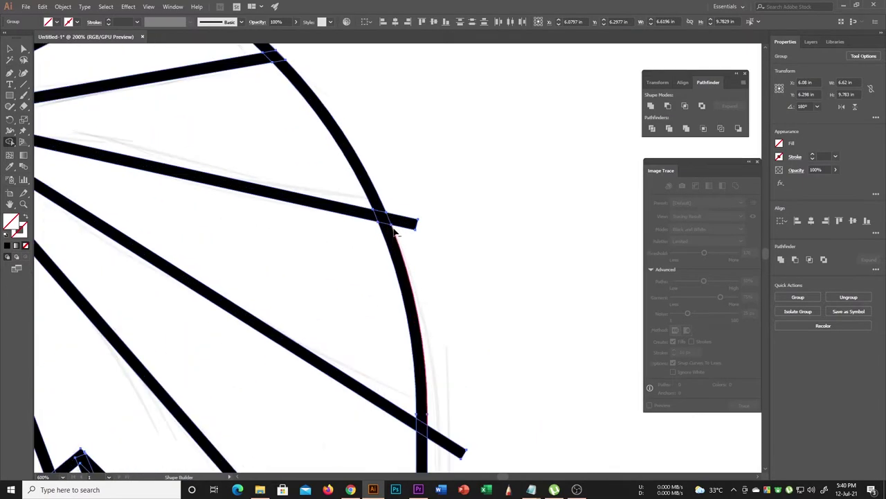
scroll(388, 207, "down", 5)
scroll(367, 173, "up", 3)
scroll(367, 173, "down", 3)
scroll(344, 297, "up", 3)
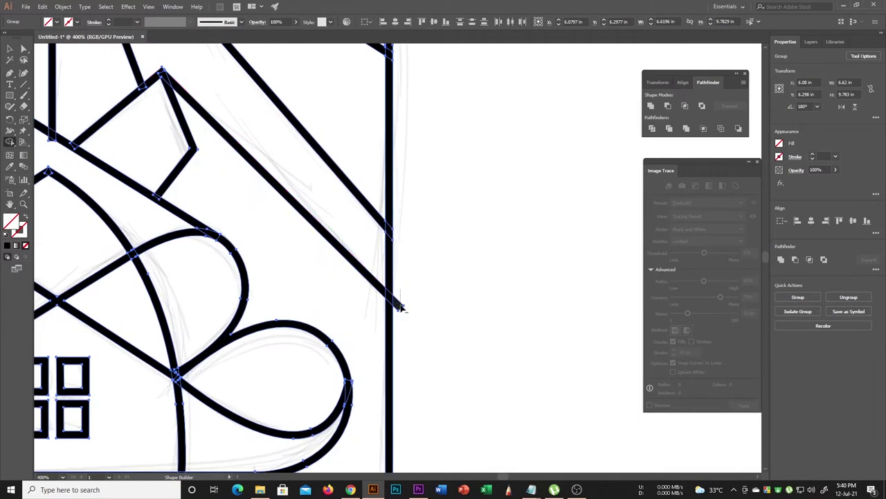
scroll(398, 312, "down", 3)
scroll(411, 284, "up", 2)
scroll(512, 156, "down", 5)
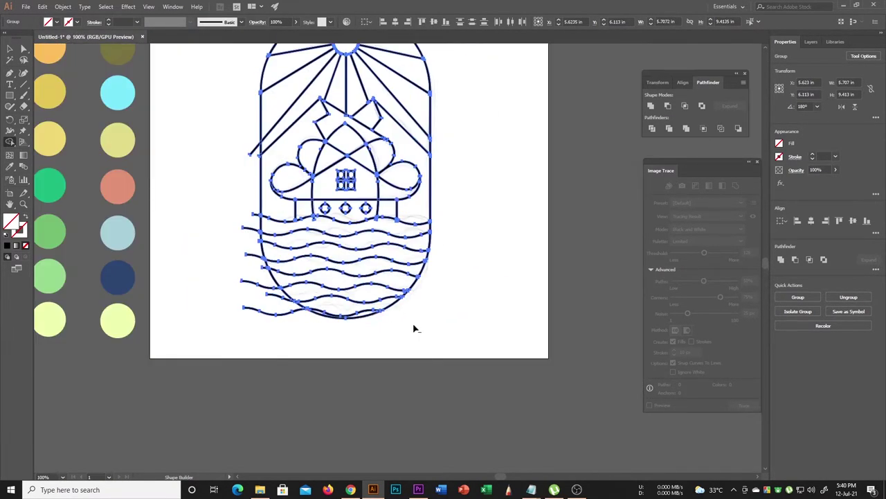
scroll(414, 326, "up", 4)
scroll(201, 249, "down", 5)
scroll(191, 182, "up", 4)
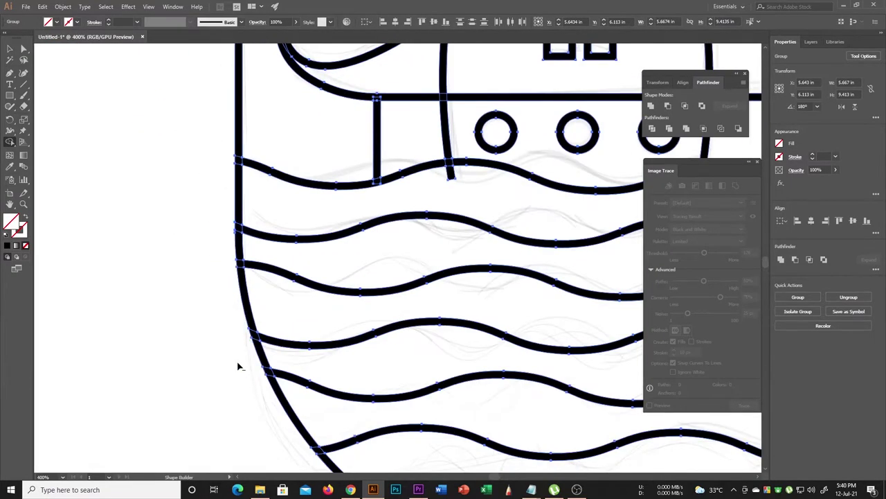
scroll(237, 367, "down", 4)
scroll(237, 367, "up", 4)
scroll(301, 143, "down", 4)
scroll(301, 143, "up", 2)
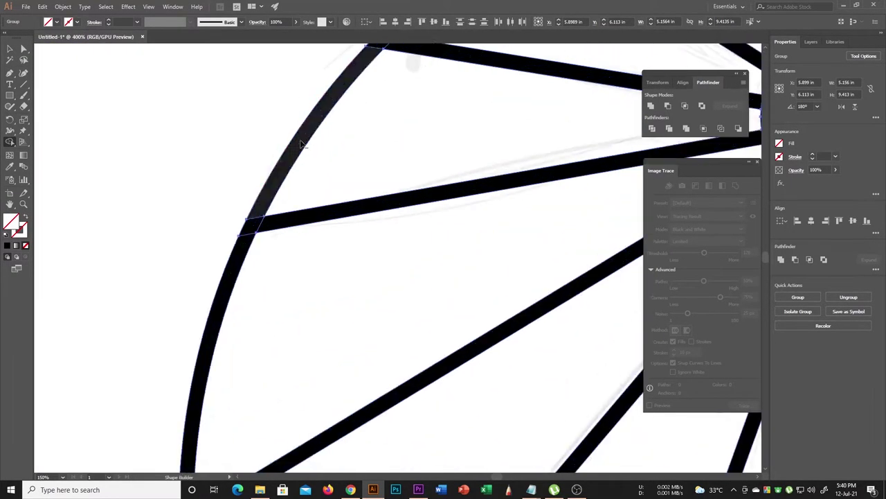
scroll(301, 144, "down", 3)
scroll(313, 208, "down", 5)
scroll(315, 296, "up", 2)
scroll(324, 316, "down", 4)
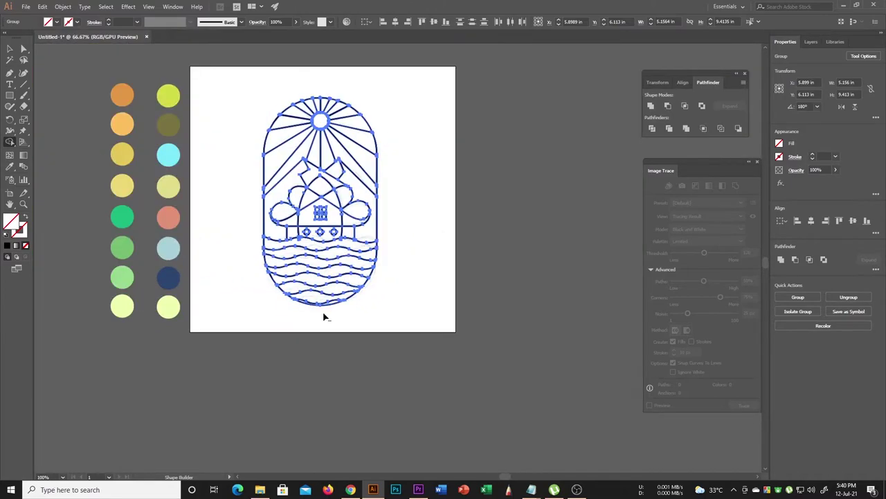
scroll(323, 316, "up", 3)
scroll(354, 196, "up", 2)
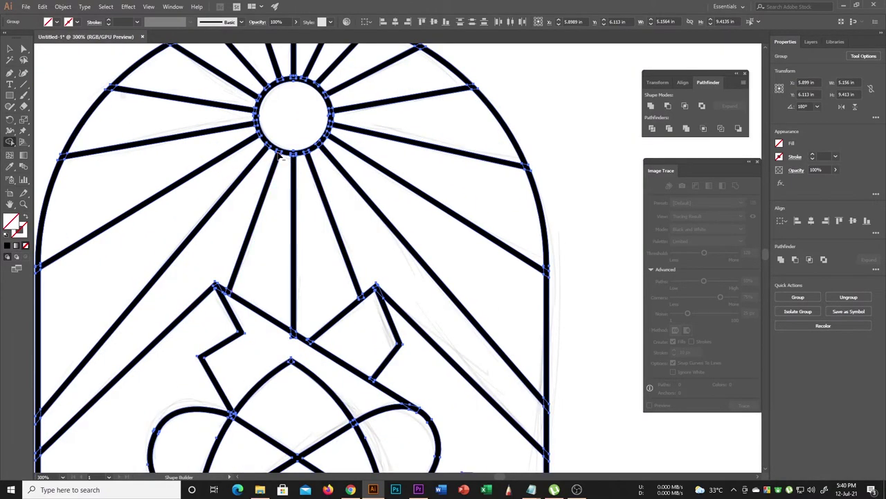
scroll(280, 158, "down", 3)
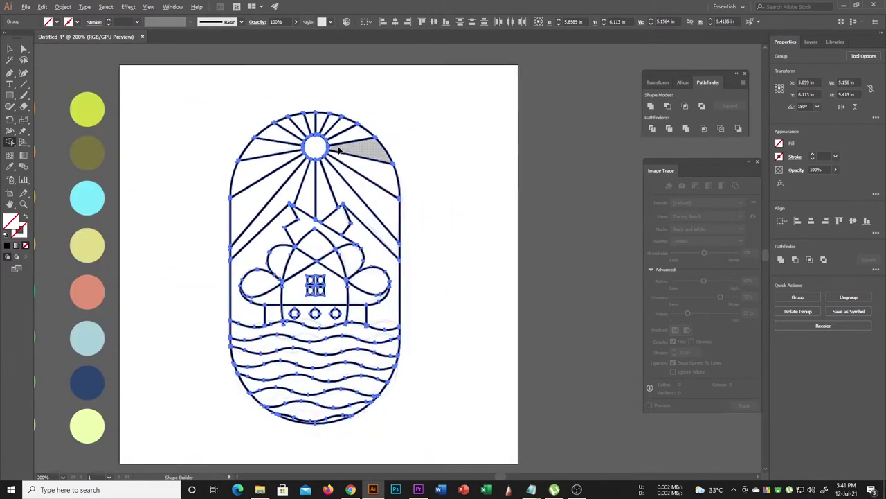
scroll(329, 181, "up", 3)
scroll(329, 182, "down", 3)
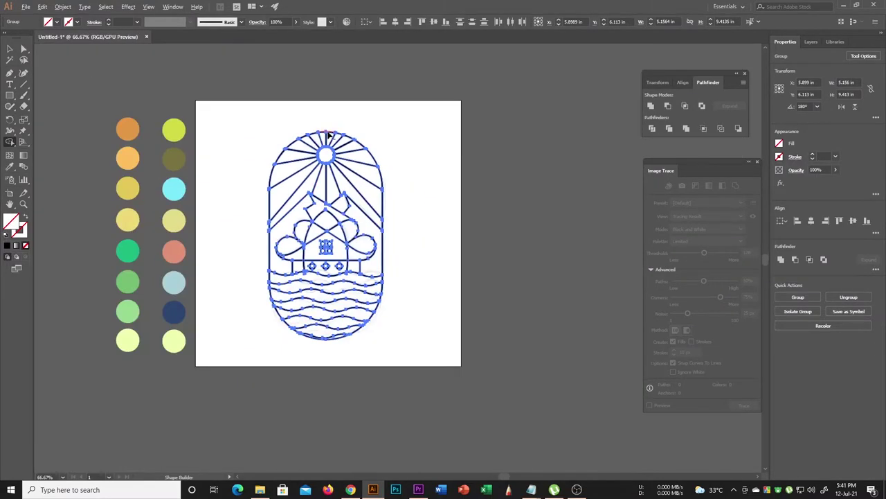
scroll(322, 149, "up", 2)
scroll(302, 186, "up", 4)
scroll(332, 91, "down", 5)
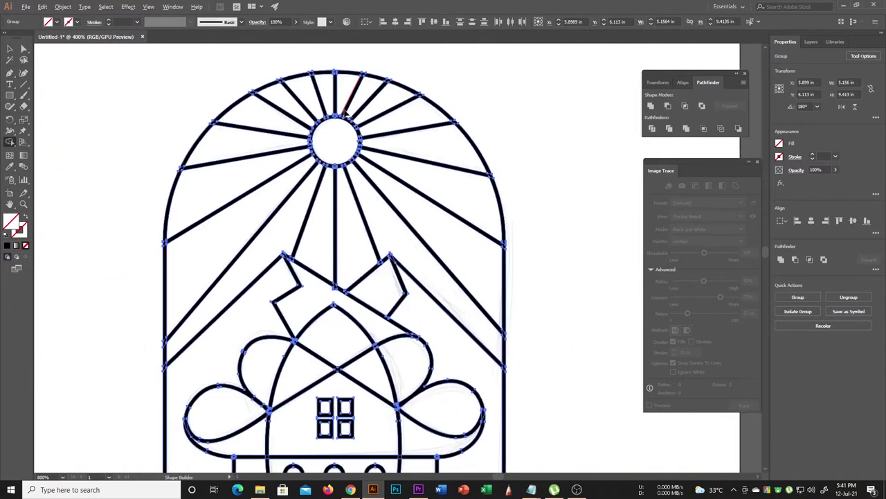
scroll(346, 128, "down", 2)
left_click(10, 48)
left_click(299, 289)
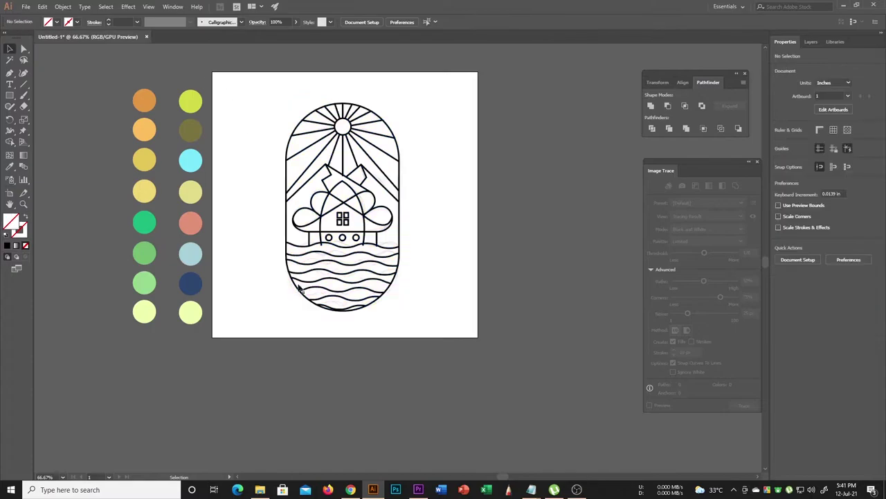
left_click(350, 488)
left_click(174, 8)
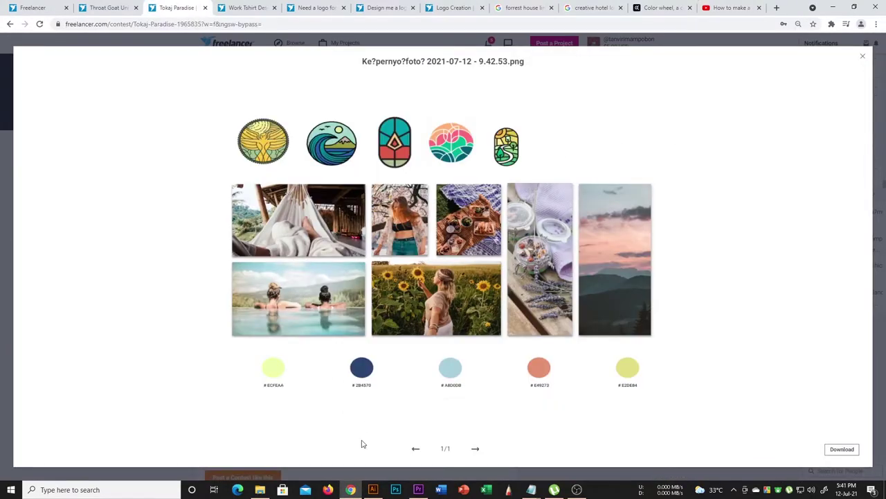
left_click(372, 489)
Step: Select the whole badge, switch to the Shape Builder tool and set the fill to black
left_click_drag(437, 334, 277, 97)
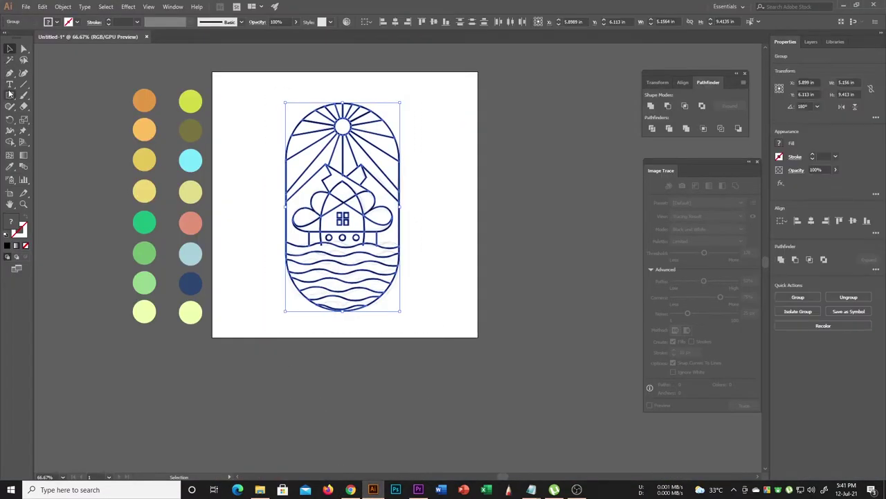
left_click(9, 142)
scroll(341, 125, "up", 4)
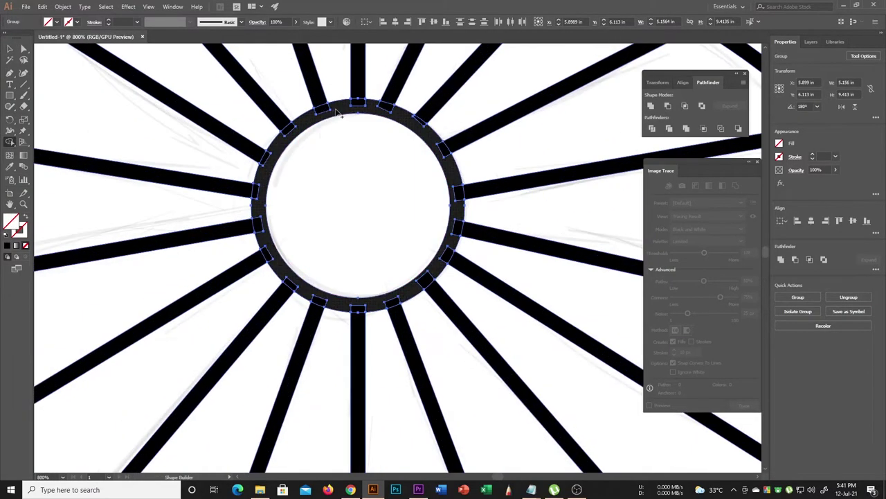
scroll(326, 124, "up", 3)
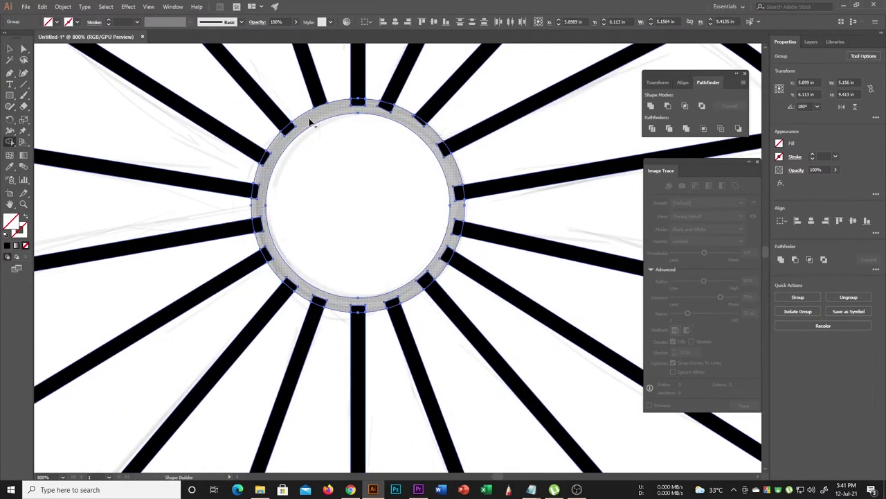
left_click(10, 246)
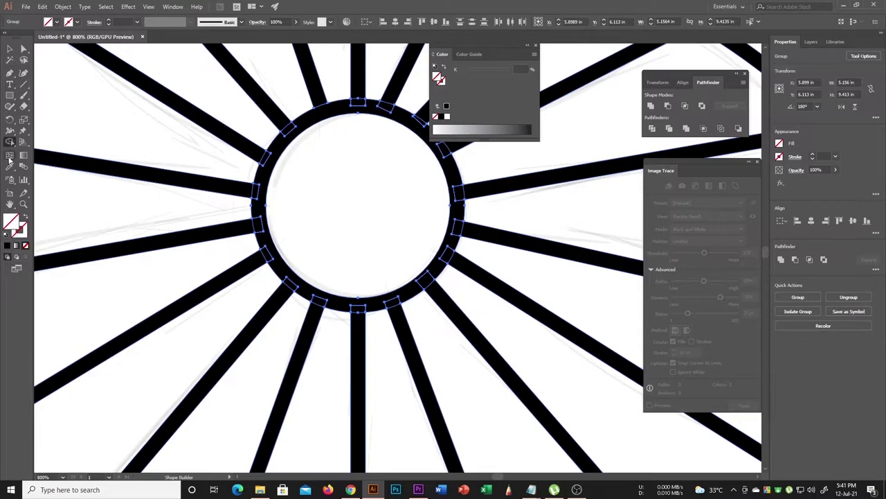
Step: Merge the upper-left, top and right spoke-end pieces into the sun ring, then zoom to the artboard
left_click(299, 129)
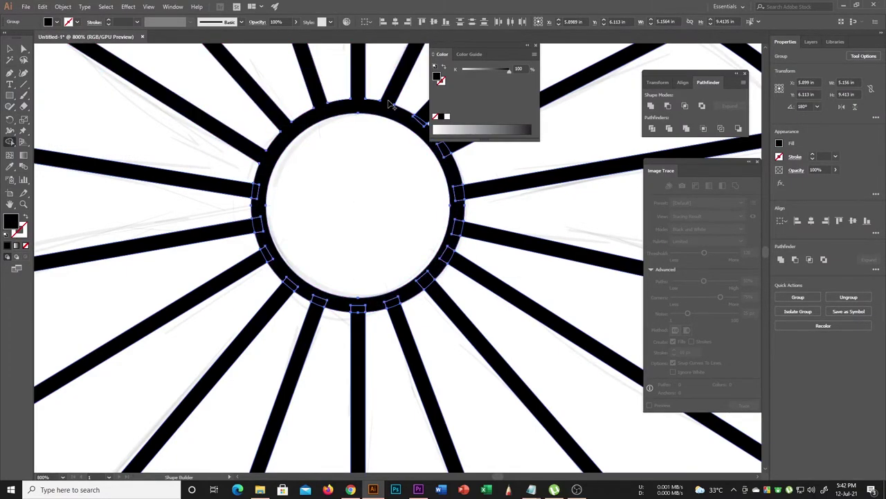
mouse_move(359, 99)
left_mouse_down()
mouse_move(455, 186)
mouse_move(450, 255)
left_mouse_up()
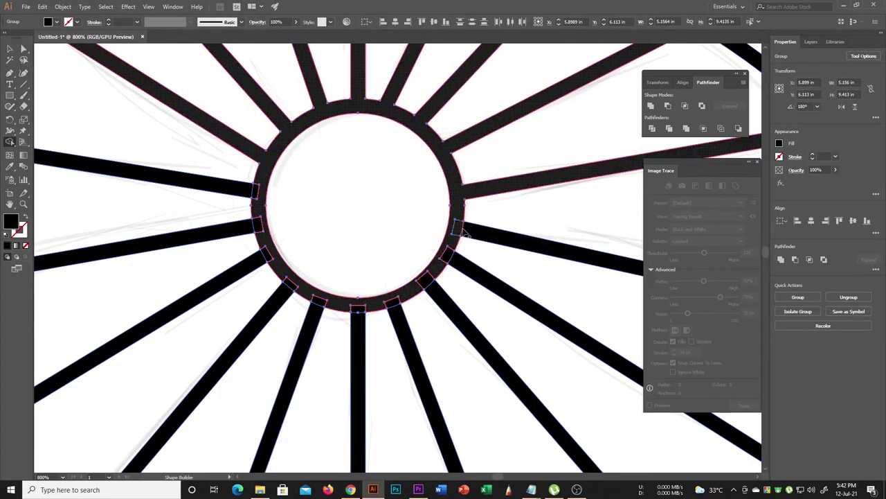
left_click_drag(266, 163, 255, 191)
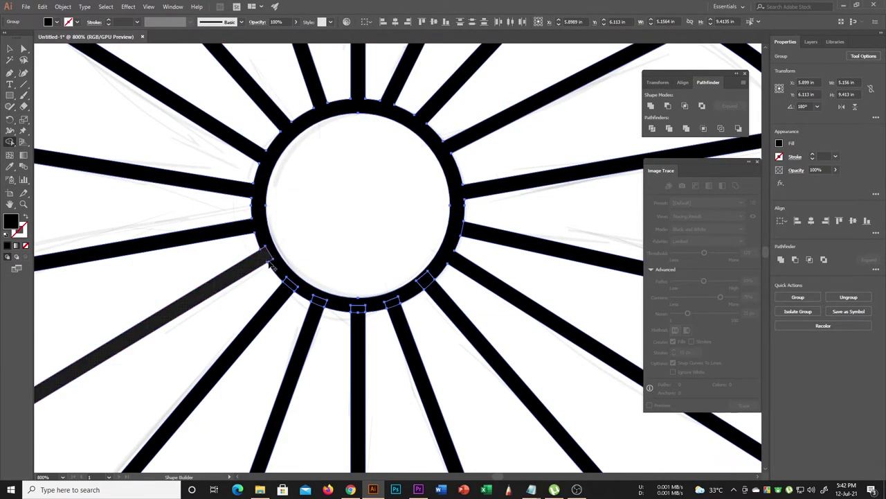
key("ctrl+1")
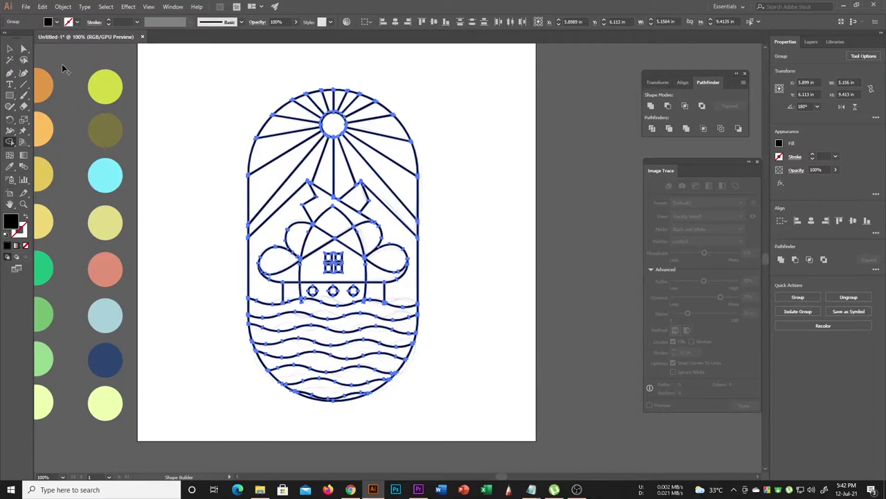
key("v")
left_click(617, 116)
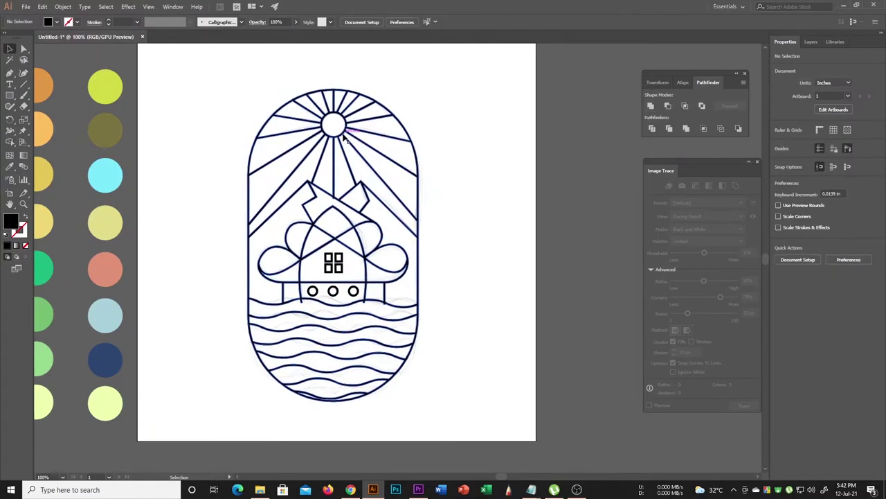
left_click(347, 138)
scroll(340, 127, "up", 3, "alt")
scroll(343, 173, "down", 5)
scroll(352, 284, "down", 1, "alt")
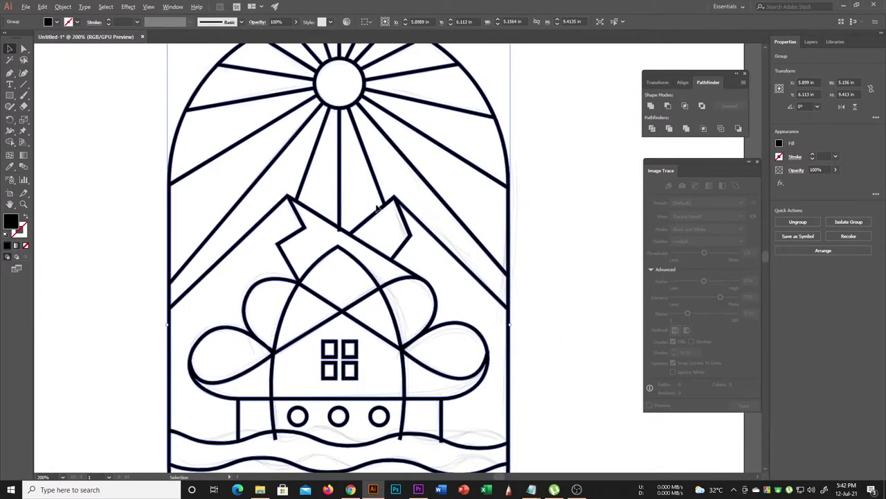
scroll(377, 208, "up", 3, "alt")
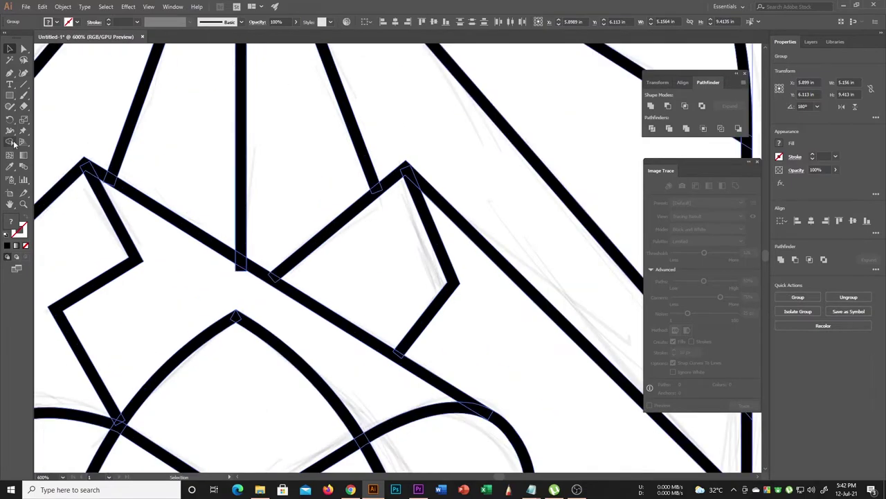
left_click(14, 144)
scroll(256, 267, "up", 2, "alt")
scroll(255, 266, "down", 5, "alt")
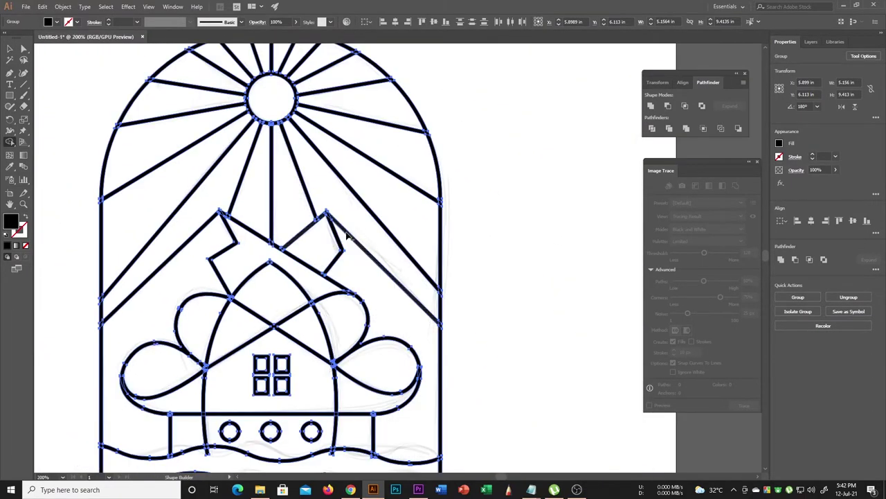
scroll(291, 263, "down", 2, "alt")
scroll(332, 263, "up", 2, "alt")
scroll(298, 291, "up", 2, "alt")
scroll(261, 304, "down", 3, "alt")
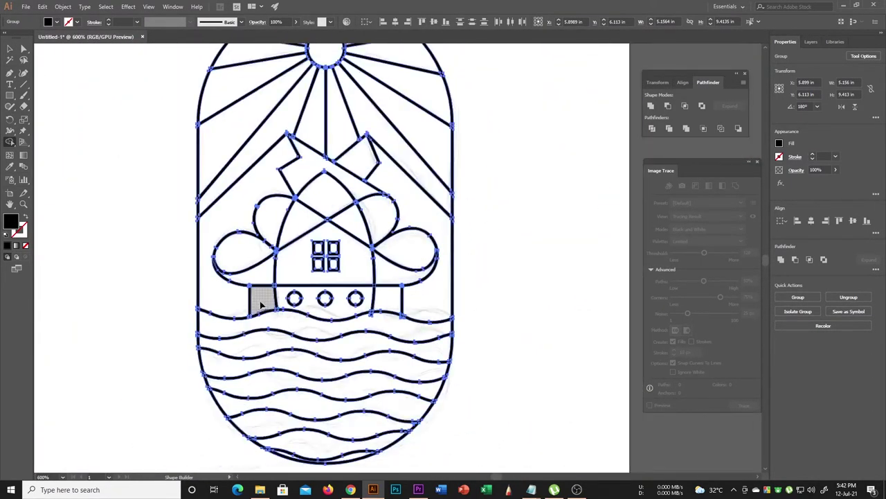
scroll(261, 305, "up", 4, "alt")
scroll(450, 312, "down", 3, "alt")
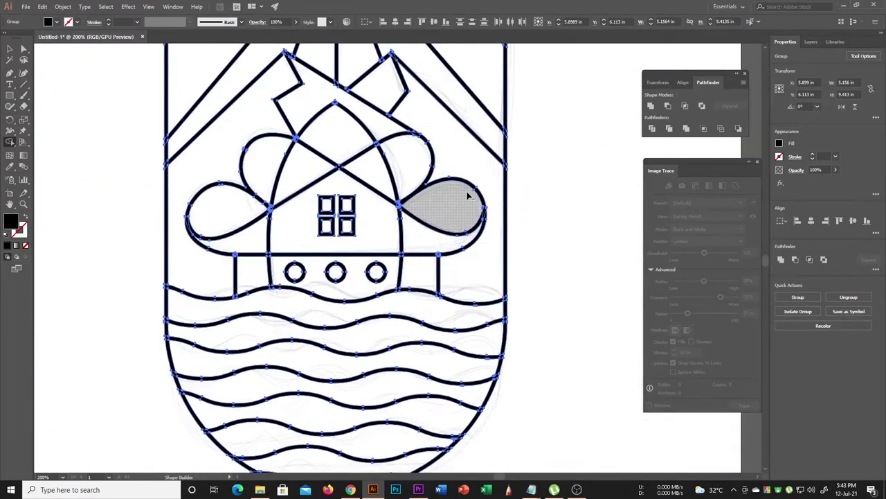
scroll(346, 223, "down", 1, "alt")
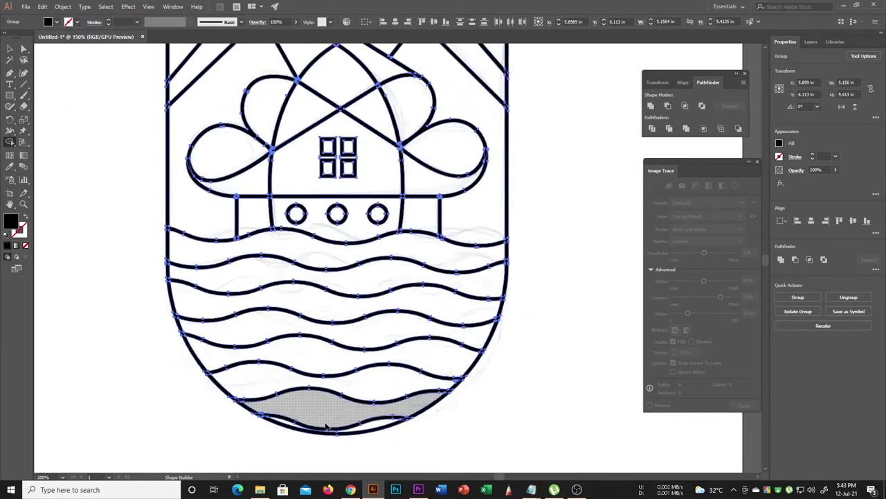
scroll(333, 405, "up", 1, "alt")
scroll(332, 406, "down", 3, "alt")
scroll(307, 213, "up", 3, "alt")
scroll(307, 214, "up", 2, "alt")
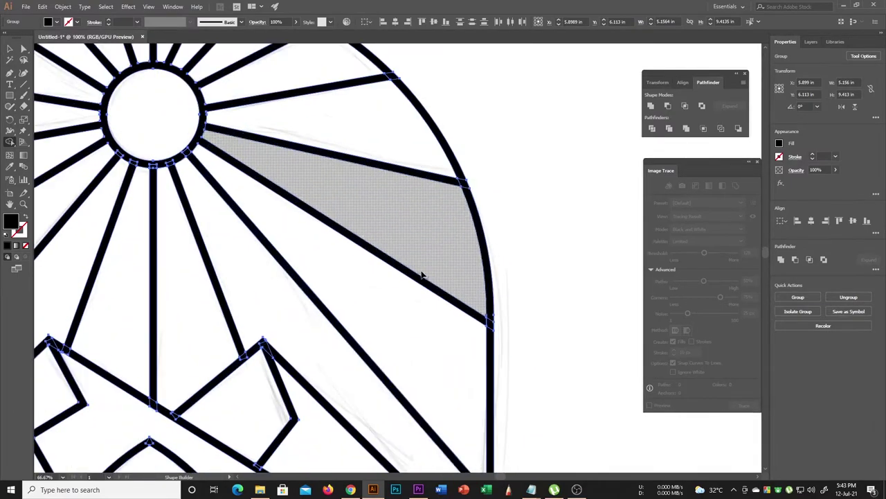
scroll(420, 273, "up", 2, "alt")
scroll(423, 259, "up", 1, "alt")
scroll(235, 282, "down", 1, "alt")
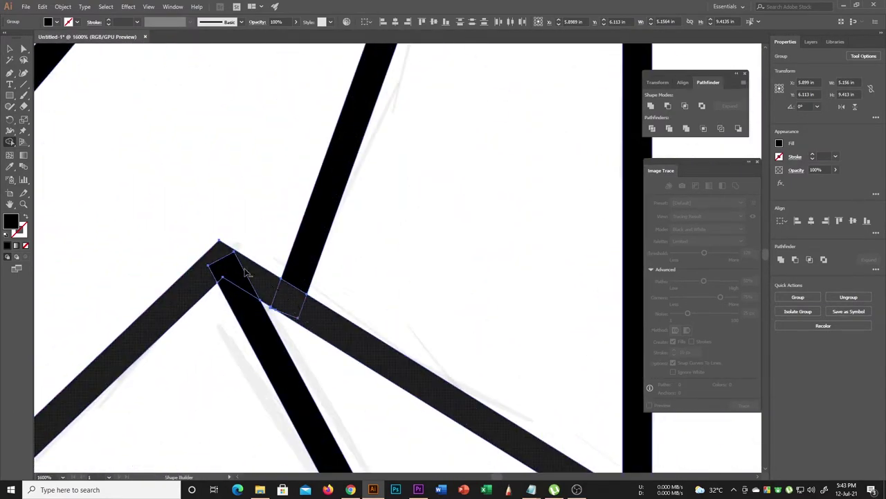
scroll(277, 305, "up", 2, "alt")
scroll(312, 323, "down", 1, "alt")
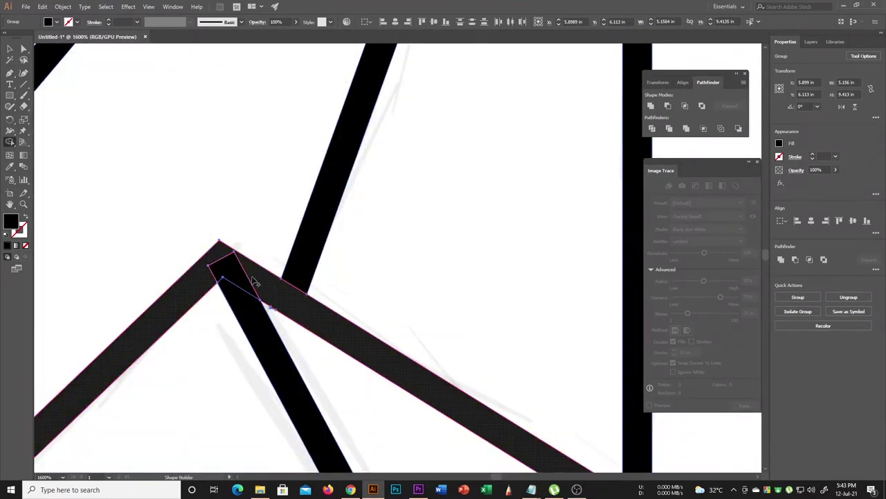
scroll(346, 340, "down", 3, "alt")
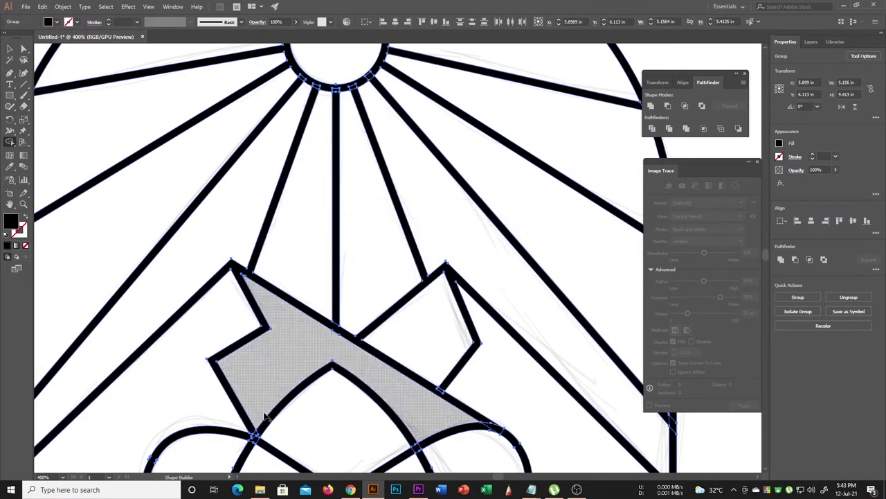
scroll(292, 423, "up", 4, "alt")
scroll(293, 423, "down", 1, "alt")
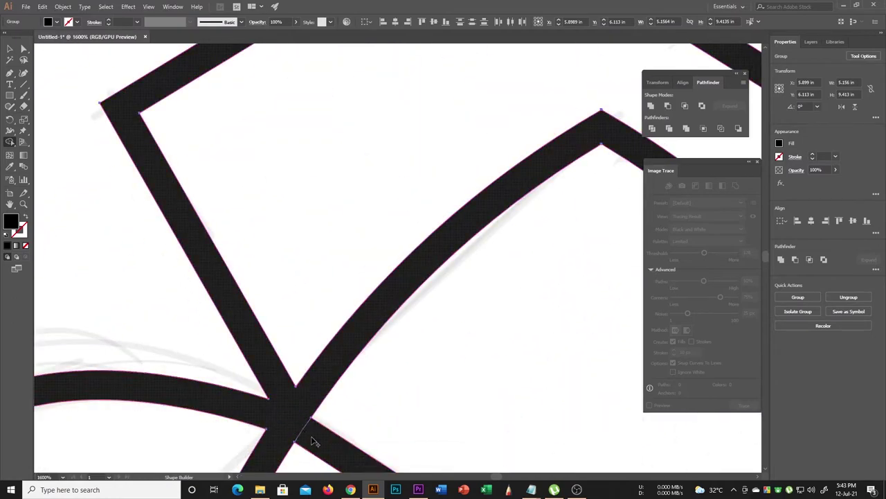
scroll(293, 423, "down", 3, "alt")
scroll(313, 305, "up", 4, "alt")
scroll(313, 304, "down", 1, "alt")
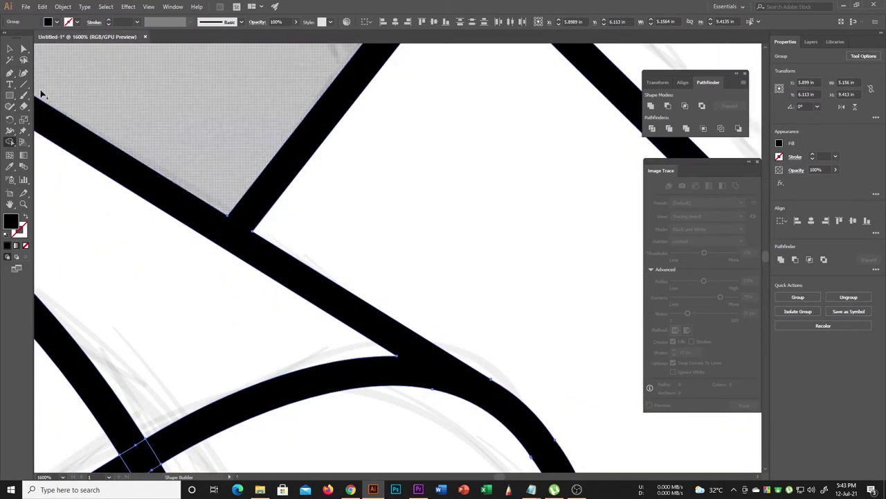
key("v")
scroll(519, 154, "down", 1, "alt")
scroll(404, 213, "down", 3, "alt")
left_click(255, 197)
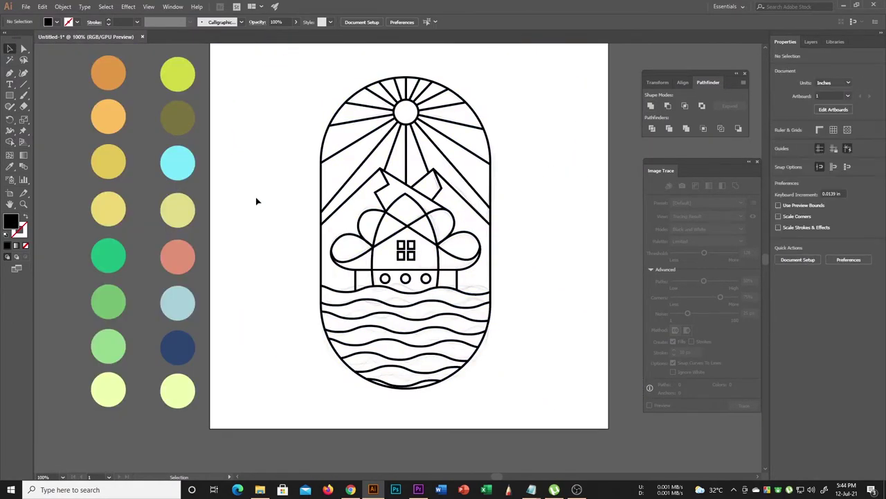
left_click(42, 6)
left_click(90, 69)
left_click_drag(353, 103, 290, 110)
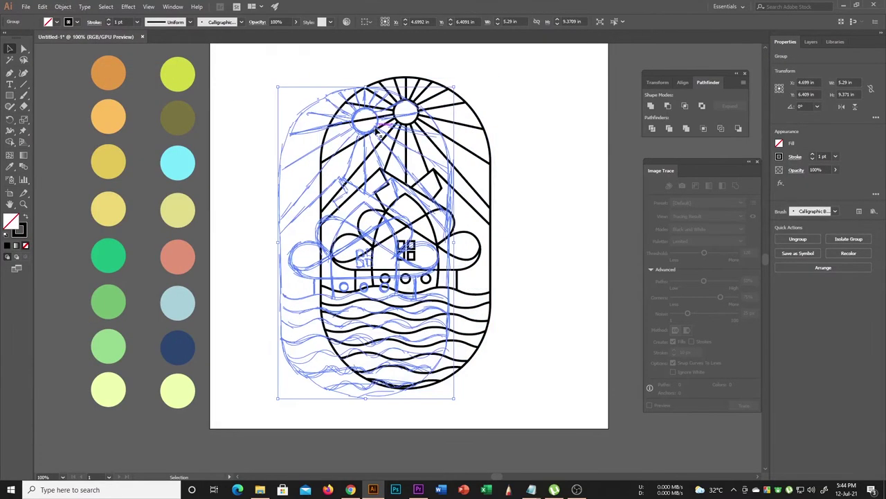
key("Delete")
scroll(436, 223, "up", 3, "alt")
key("shift+x")
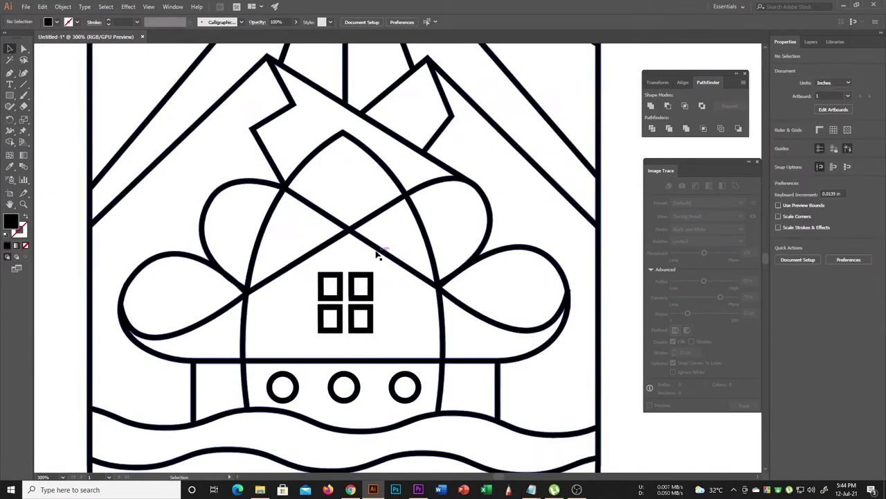
scroll(386, 281, "down", 3, "alt")
scroll(386, 218, "up", 1, "alt")
scroll(386, 217, "down", 1, "alt")
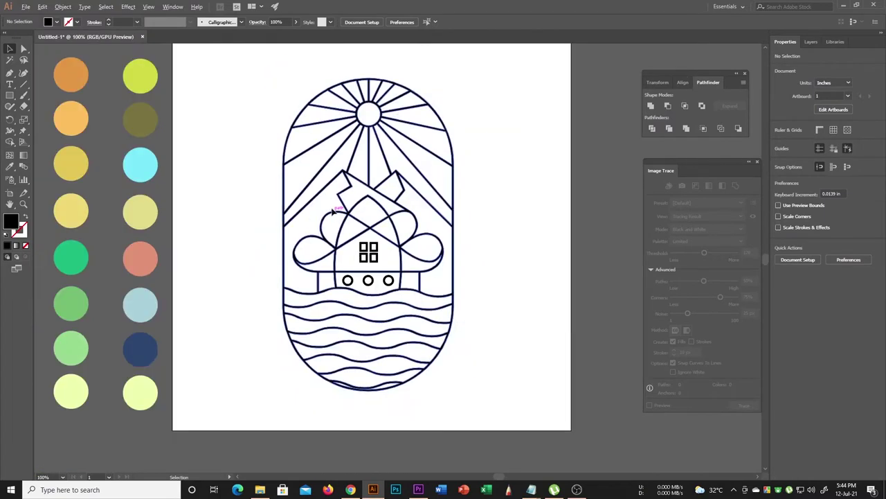
scroll(423, 234, "down", 1, "alt")
scroll(316, 219, "down", 1, "alt")
scroll(316, 220, "up", 1, "alt")
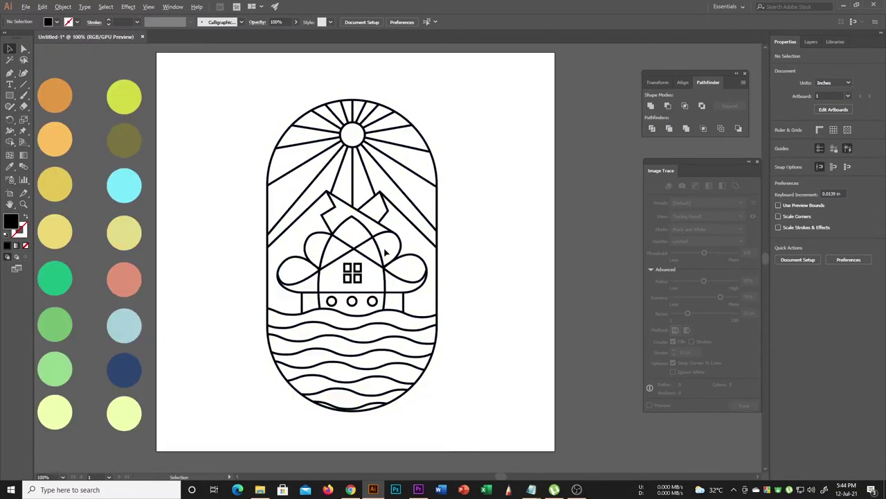
key("ctrl+a")
Step: With Shape Builder, fill the left and top sky wedges between the sun rays as black shapes
key("shift+m")
left_click(299, 179)
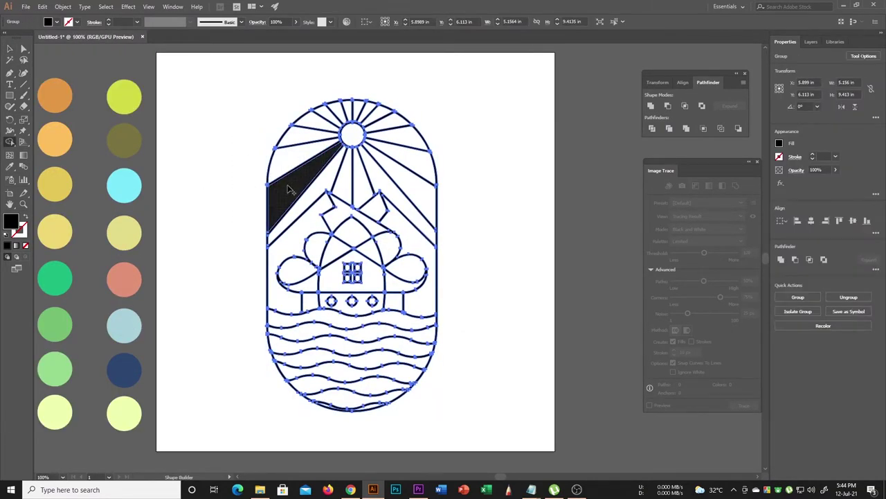
scroll(294, 167, "down", 1, "alt")
scroll(295, 171, "up", 3, "alt")
left_click(295, 171)
left_click(275, 128)
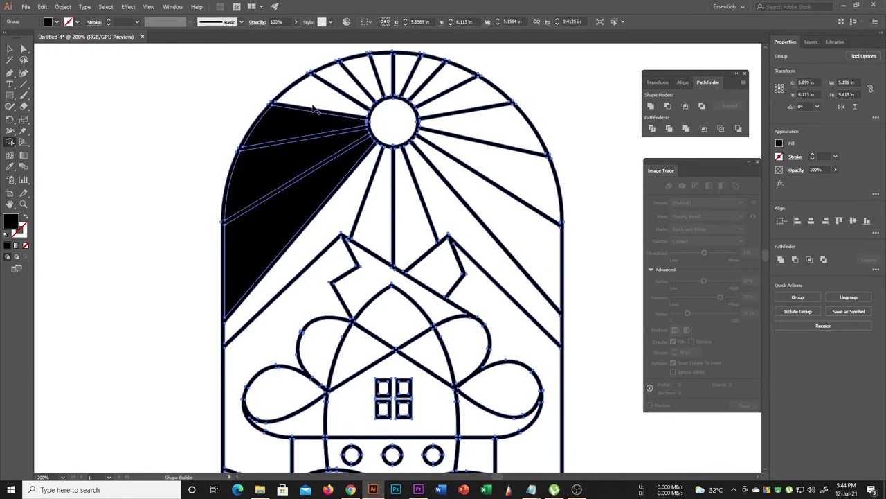
left_click(322, 87)
left_click(374, 75)
left_click(409, 73)
Step: Fill the right-side and lower wedges, the sun circle and the last sky wedge, then zoom out
left_click(453, 83)
left_click(446, 104)
left_click(484, 128)
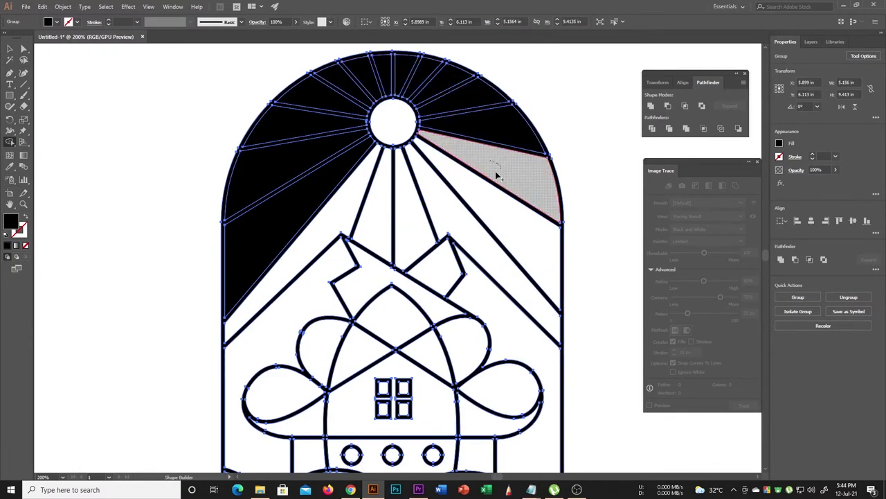
left_click(495, 171)
left_click(408, 219)
left_click(311, 263)
left_click(393, 121)
key("v")
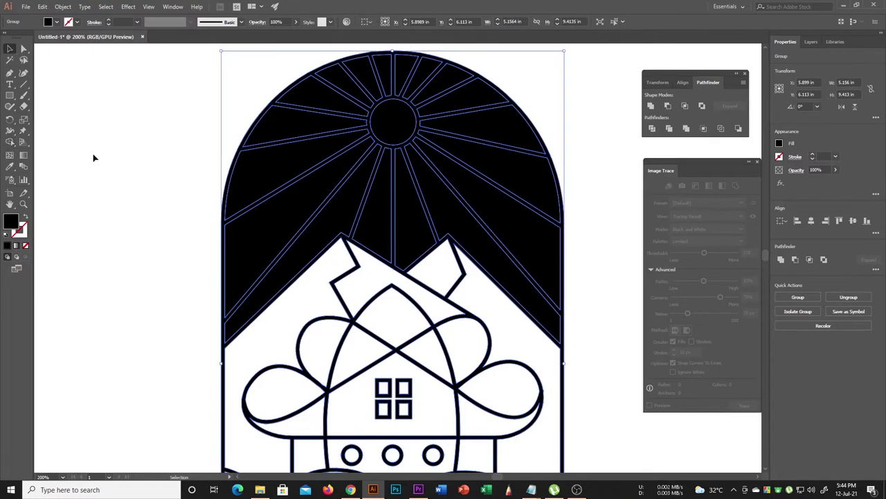
key("ctrl+minus")
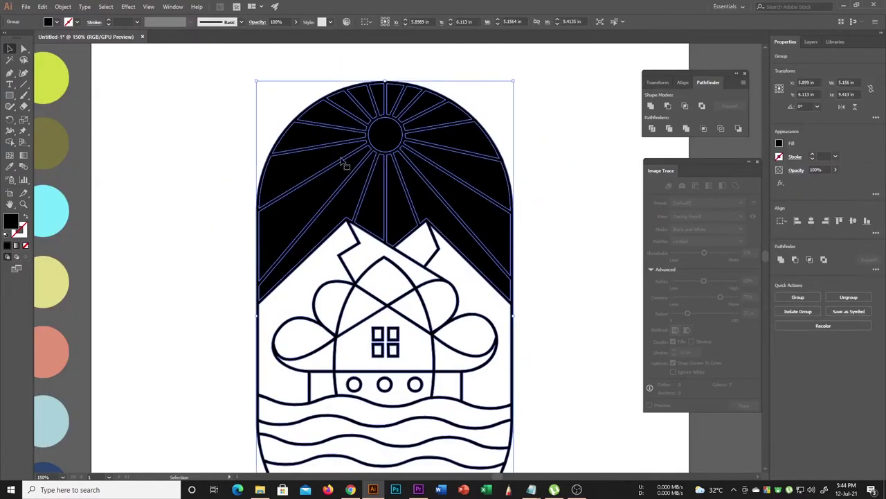
Step: Select the sun circle and give it a light-orange swatch colour
left_click_drag(287, 129, 377, 145)
key("ctrl+minus")
key("ctrl+minus")
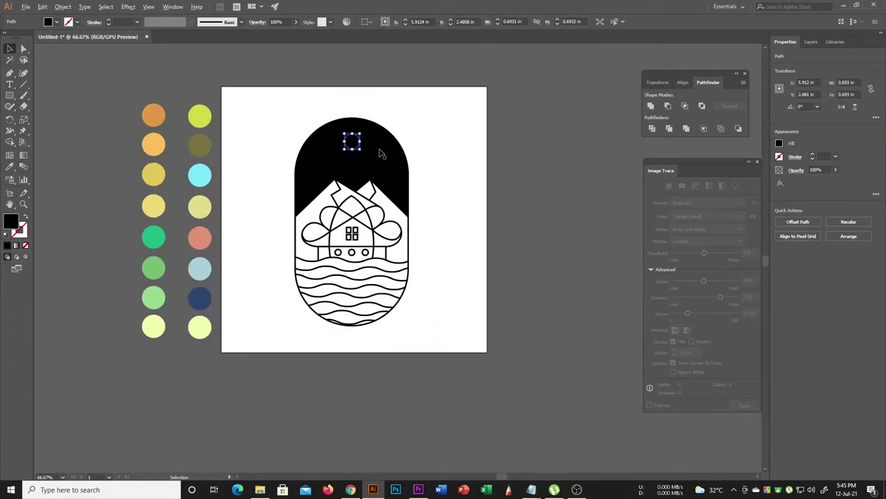
key("ctrl+plus")
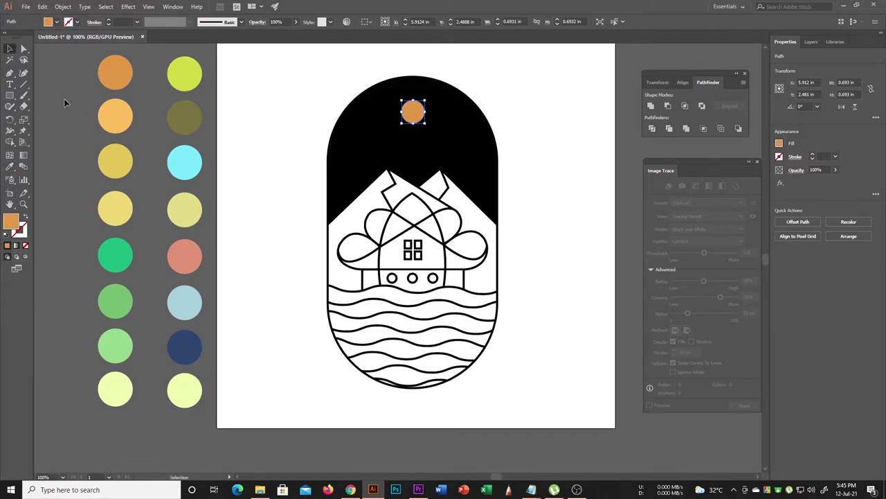
key("i")
left_click(115, 115)
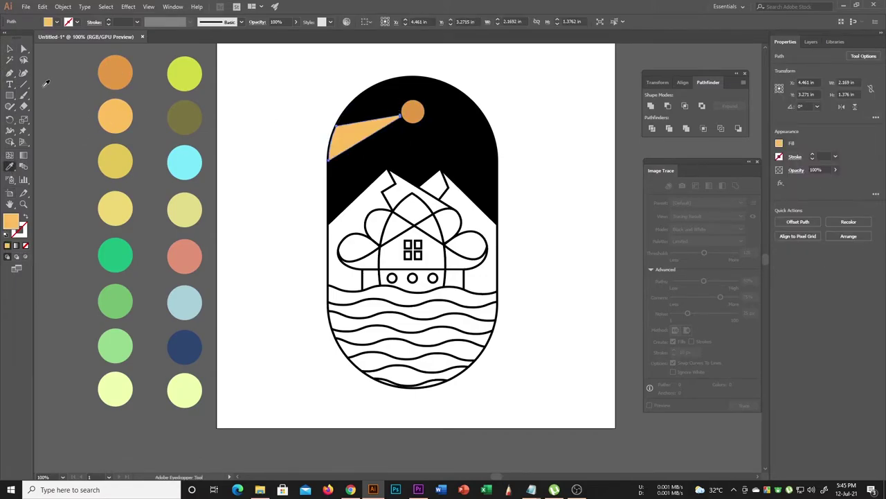
Step: Colour the next rays light yellow and light yellow-green from the swatches
key("i")
left_click(115, 161)
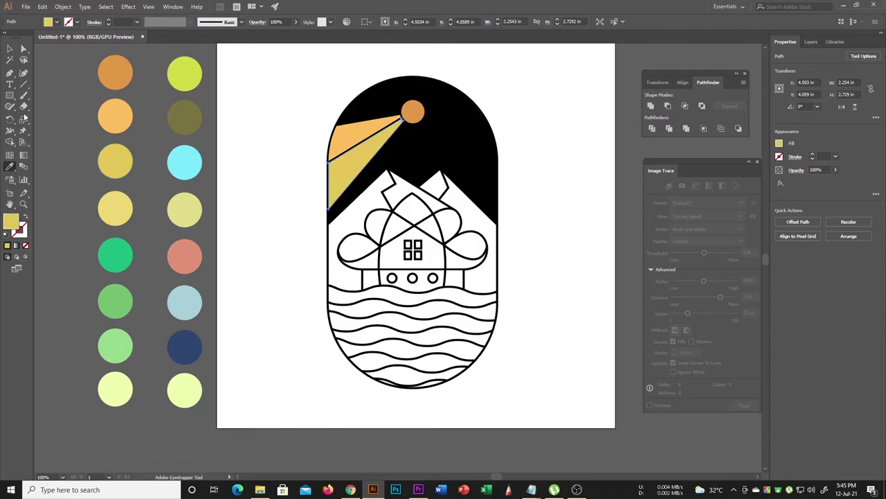
key("i")
left_click(115, 208)
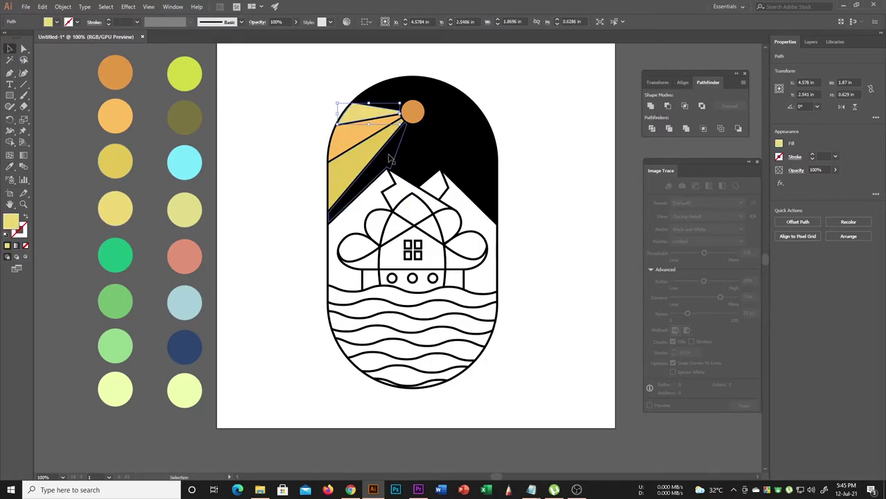
left_click(10, 168)
left_click(184, 208)
Step: Give the ray right of the sun the pale lime swatch colour
key("v")
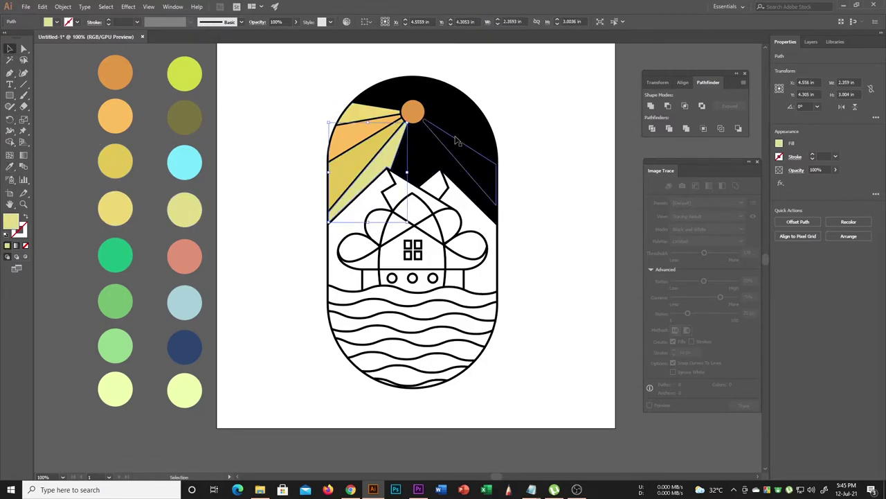
left_click(457, 140)
left_click(9, 169)
left_click(184, 389)
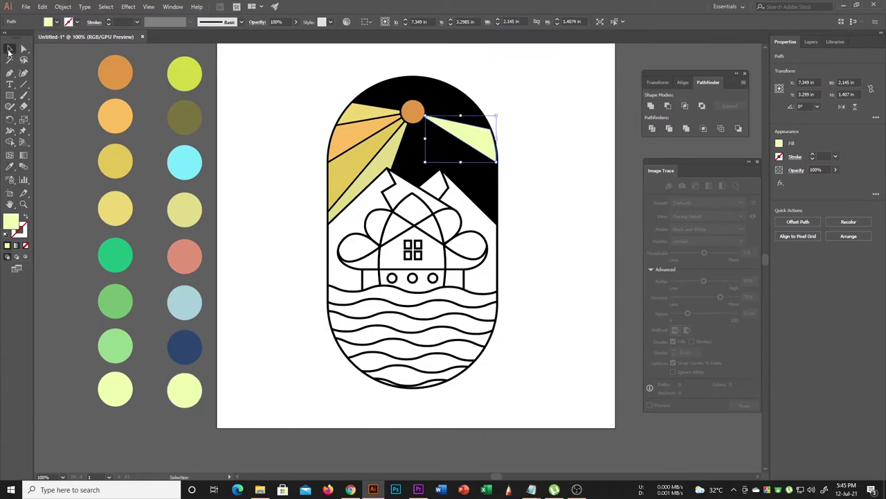
left_click(433, 94)
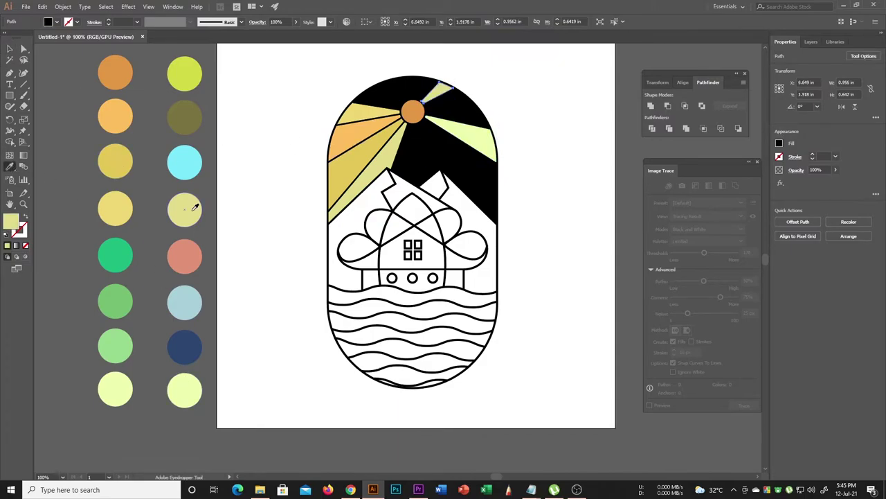
key("ctrl+equal")
left_click(478, 235)
Step: Fill another ray beside the sun with orange
key("i")
left_click(277, 187)
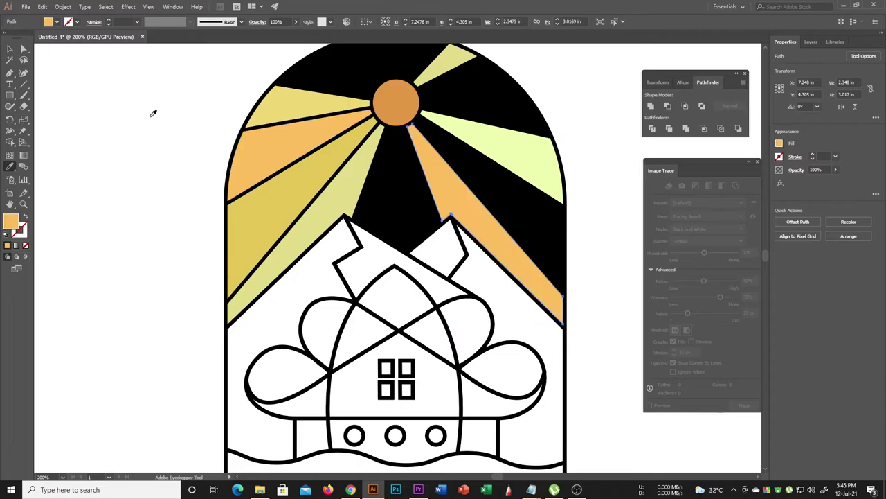
key("v")
left_click(346, 108)
key("i")
left_click(257, 173)
Step: Colour the ray upper-left of the sun orange
key("v")
left_click(102, 121)
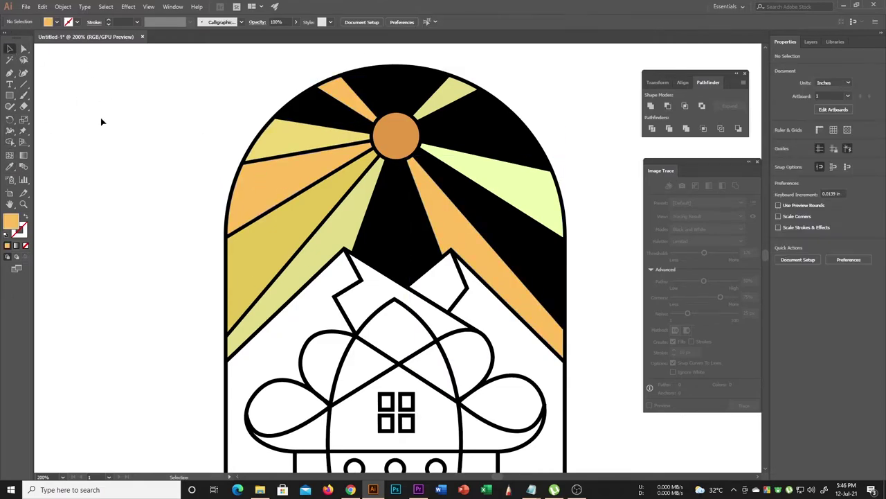
left_click(490, 122)
left_click(10, 169)
left_click(277, 187)
left_click(9, 49)
Step: Give the upper-left ray pale lime and the top rays yellow and pale lime
left_click(326, 111)
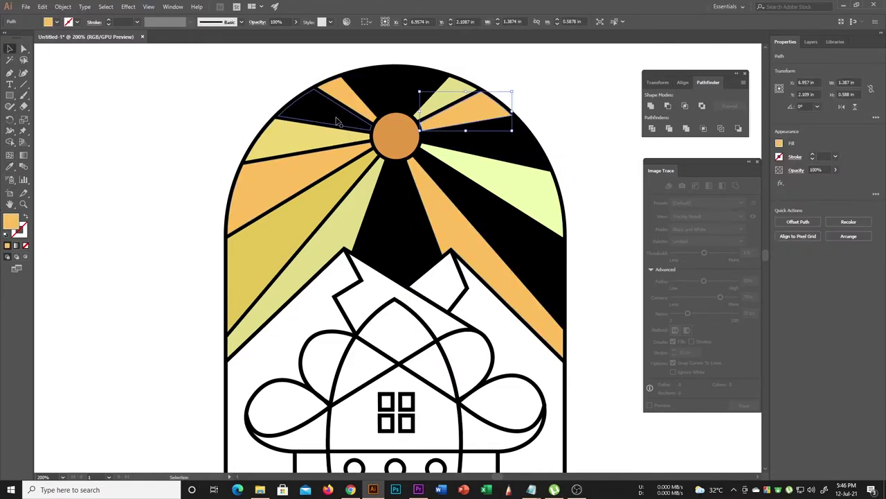
left_click(10, 169)
left_click(484, 170)
left_click(10, 48)
left_click(361, 87)
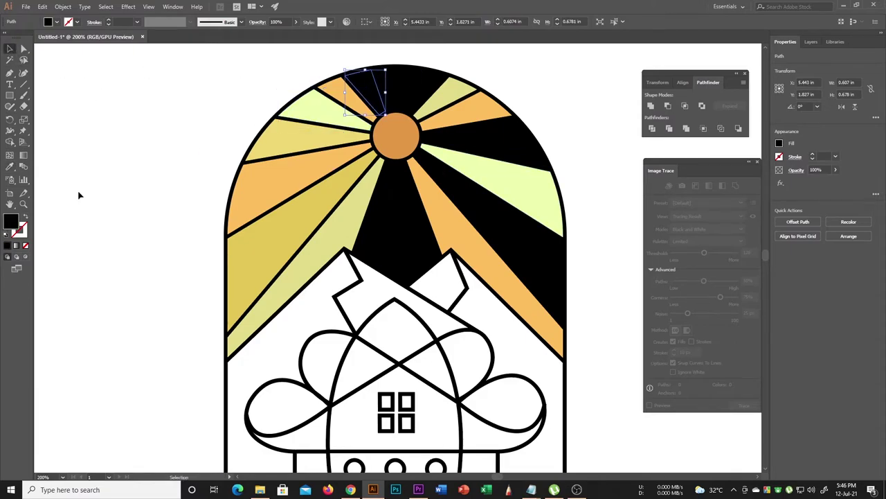
left_click(306, 149)
left_click(387, 83)
Step: Colour the next top rays pale khaki-yellow and pale lime
key("i")
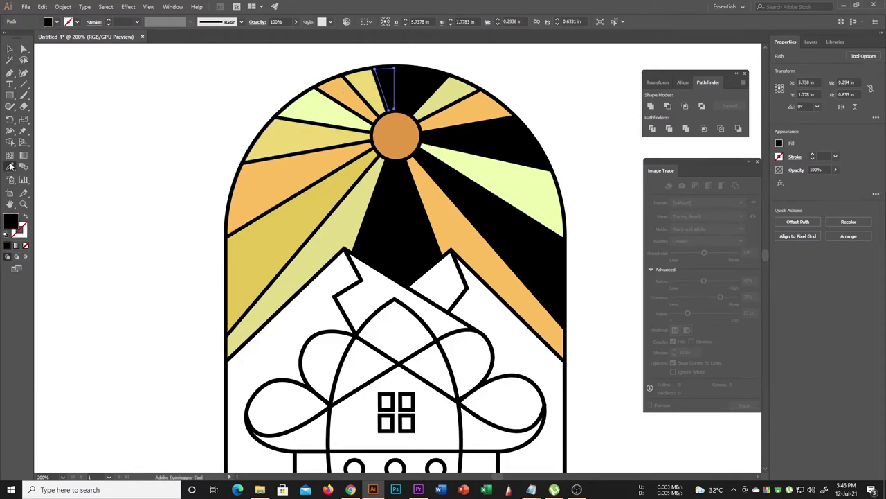
left_click(332, 112)
key("v")
left_click(411, 85)
left_click(10, 167)
left_click(361, 180)
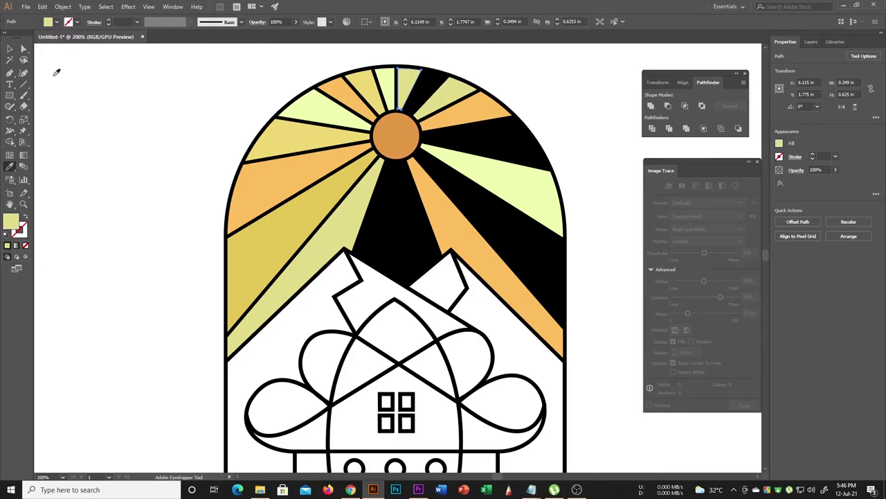
left_click(426, 87)
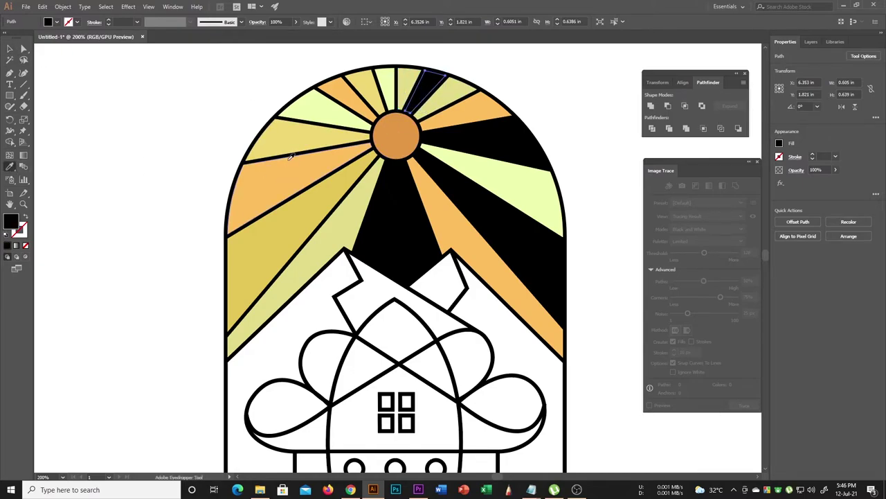
left_click(455, 154)
Step: Give the long central ray and the upper-right ray light swatch colours
key("v")
left_click(407, 223)
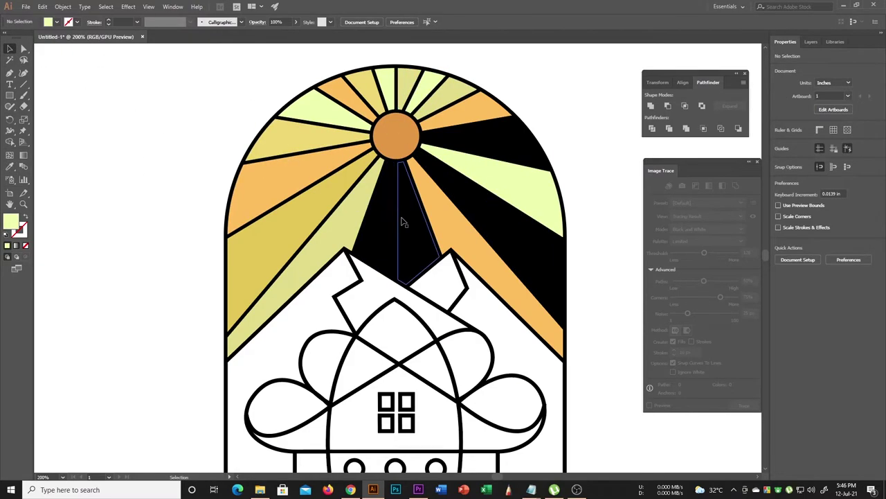
left_click(485, 142, "shift")
key("i")
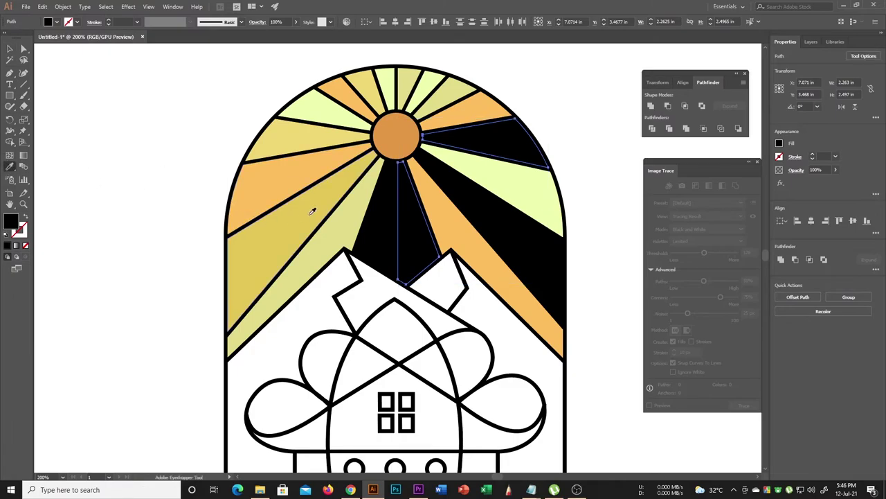
left_click(312, 211)
key("v")
Step: Fill the last two black rays light yellow and deselect
left_click(508, 229)
left_click(377, 222, "shift")
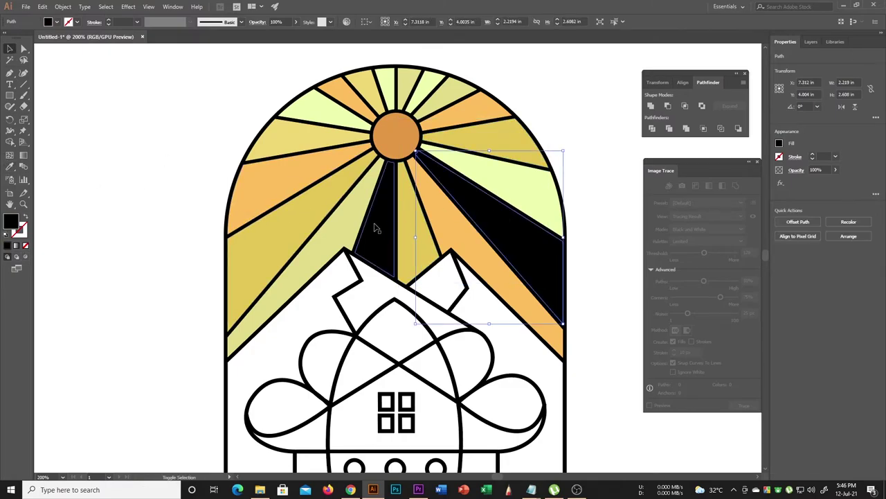
left_click(12, 169)
left_click(317, 137)
key("v")
left_click(71, 89)
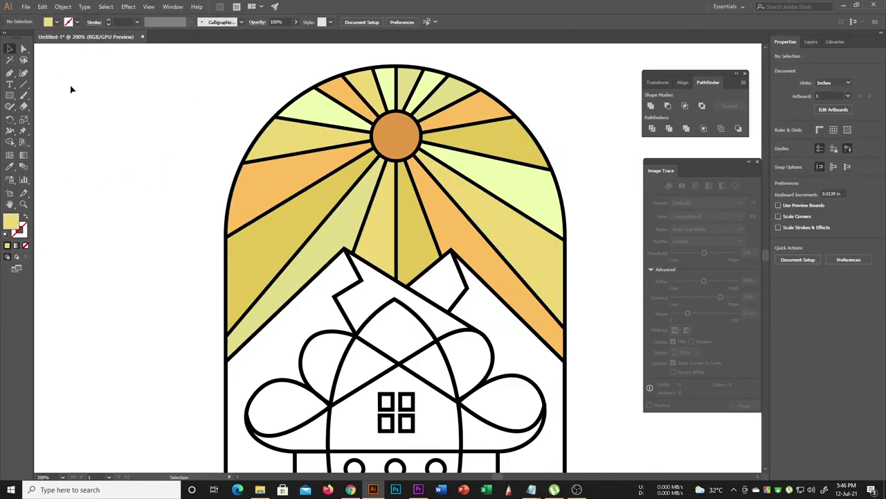
scroll(187, 103, "down", 2)
Step: Select the sun circle and choose a brighter orange fill in the Color Picker
scroll(187, 103, "down", 1)
scroll(347, 104, "up", 1)
scroll(392, 138, "up", 1)
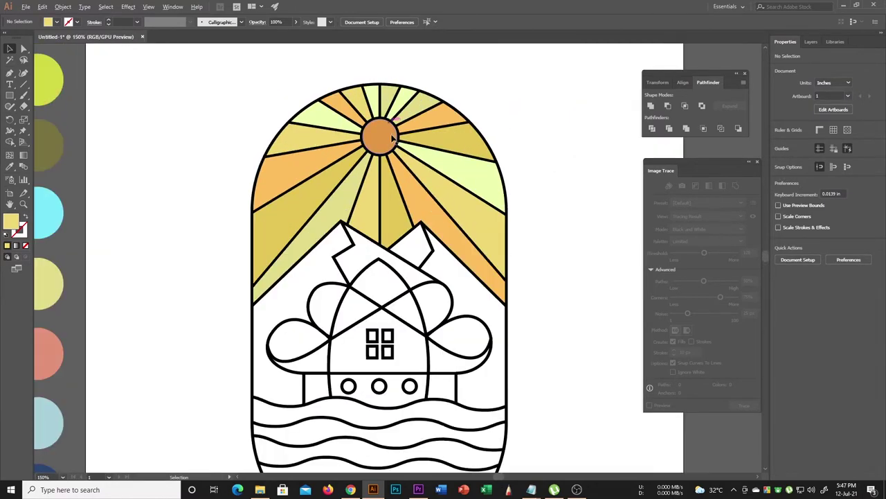
scroll(392, 139, "up", 1)
double_click(383, 152)
double_click(101, 208)
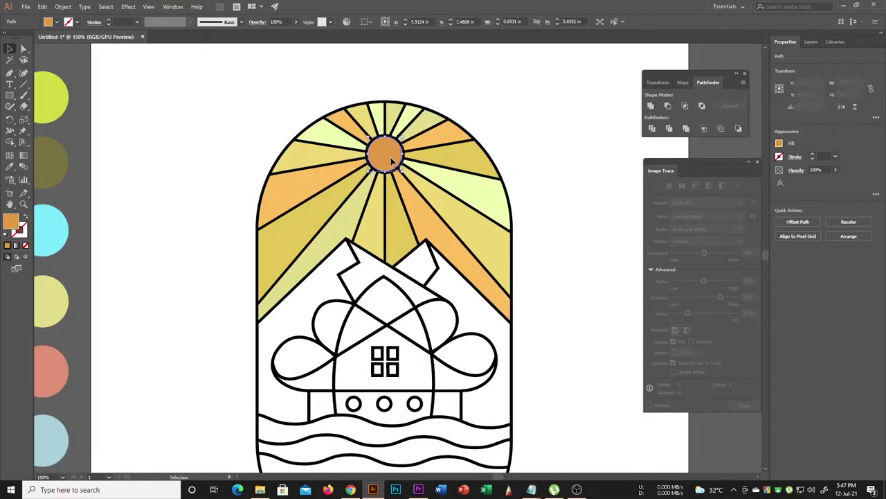
double_click(11, 222)
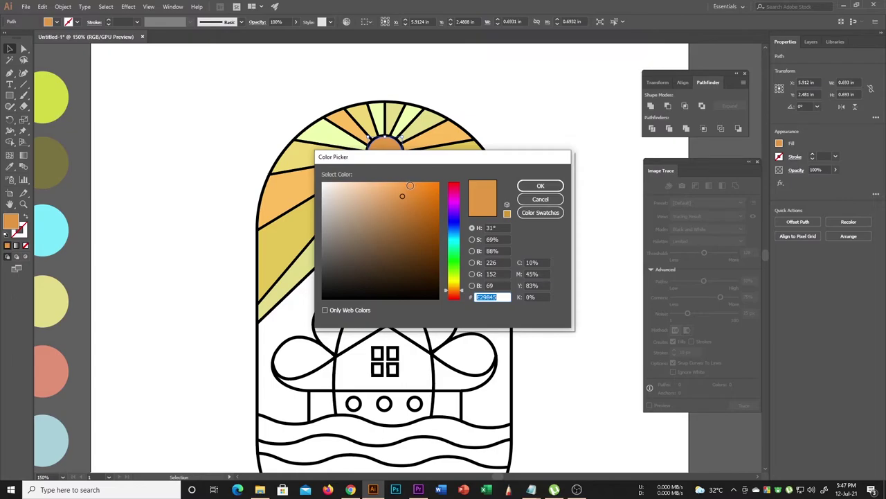
left_click(540, 186)
scroll(538, 180, "down", 2)
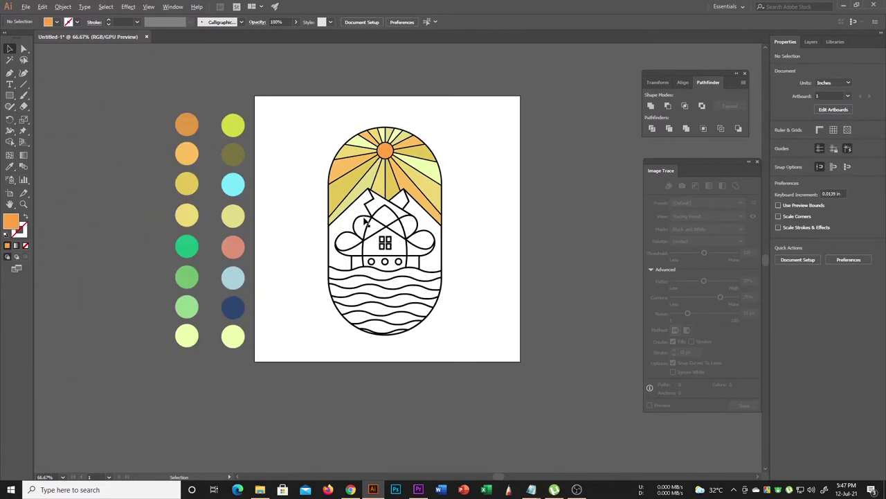
scroll(353, 218, "up", 2)
Step: Use Shape Builder on all artwork to fill both mountains and the strip behind the roof
key("ctrl+a")
key("shift+m")
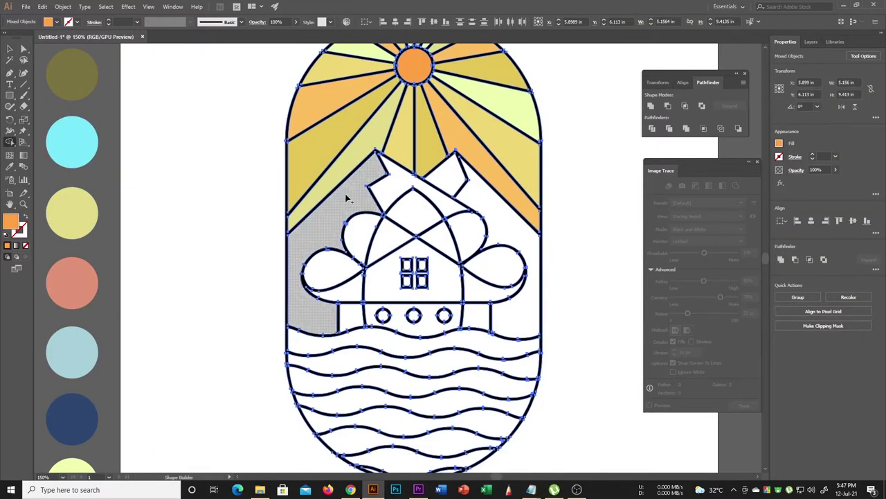
left_click(347, 201)
left_click(425, 194)
left_click(499, 228)
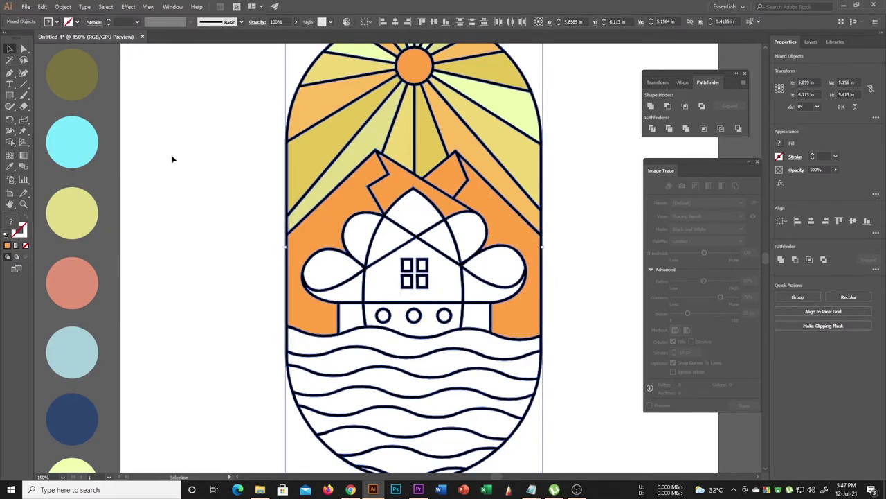
key("v")
key("ctrl+1")
Step: Fill the two left mountain shapes green from the swatches
left_click(440, 195)
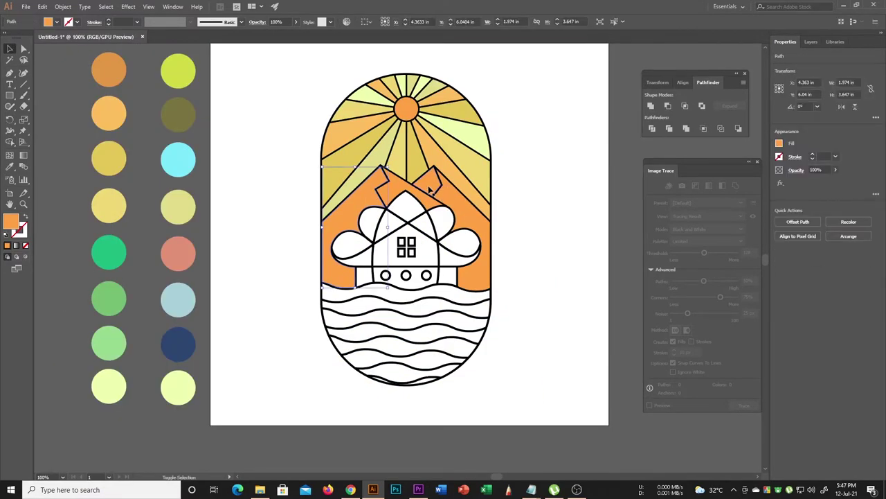
left_click(429, 191, "shift")
key("i")
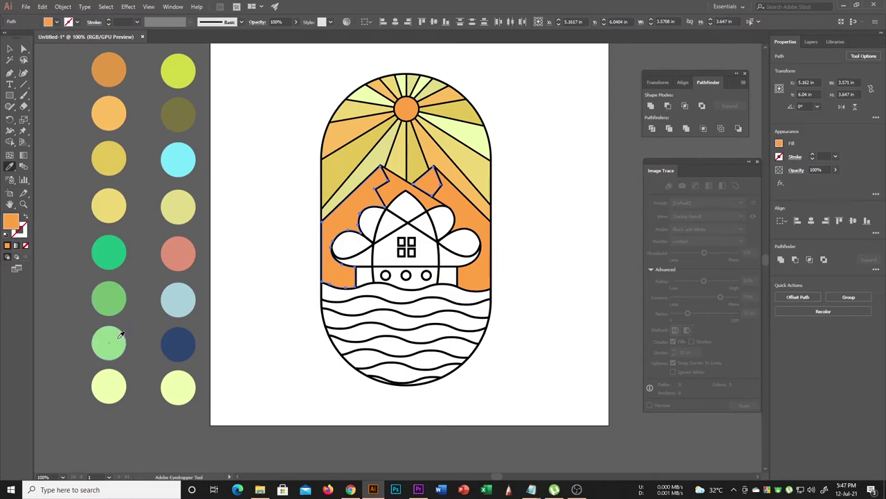
left_click(120, 296)
key("v")
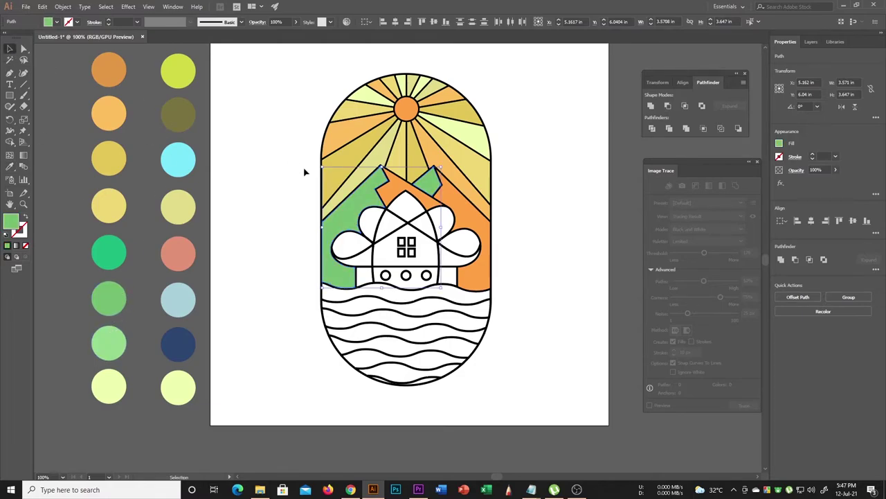
Step: Recolour the roof strip and right mountain, trying light green, olive and emerald
left_click(446, 186)
left_click(475, 235, "shift")
key("i")
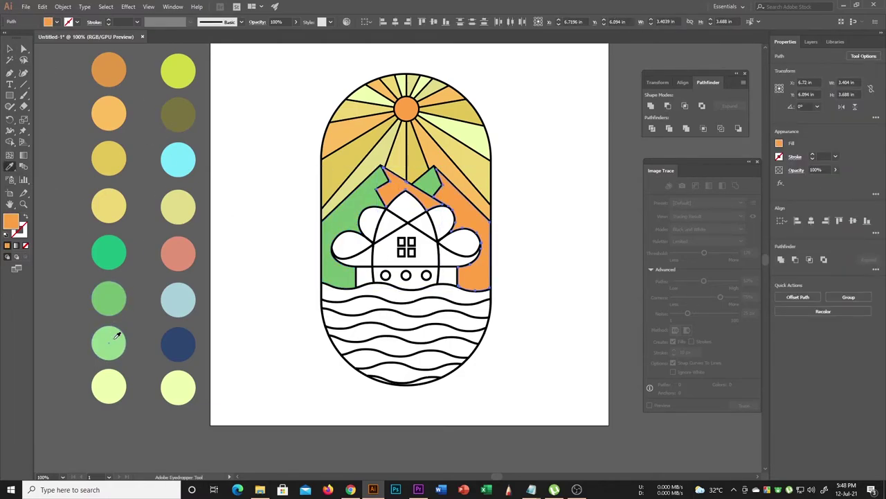
left_click(117, 337)
left_click(187, 117)
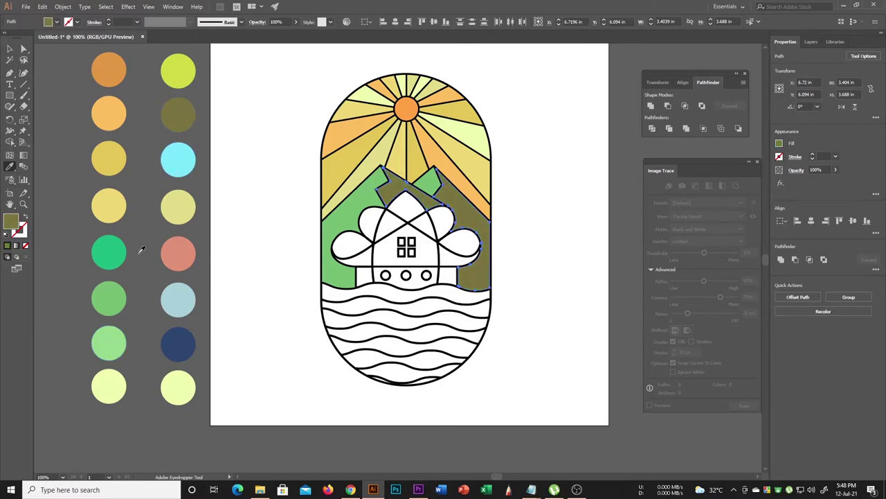
left_click(119, 247)
left_click(113, 338)
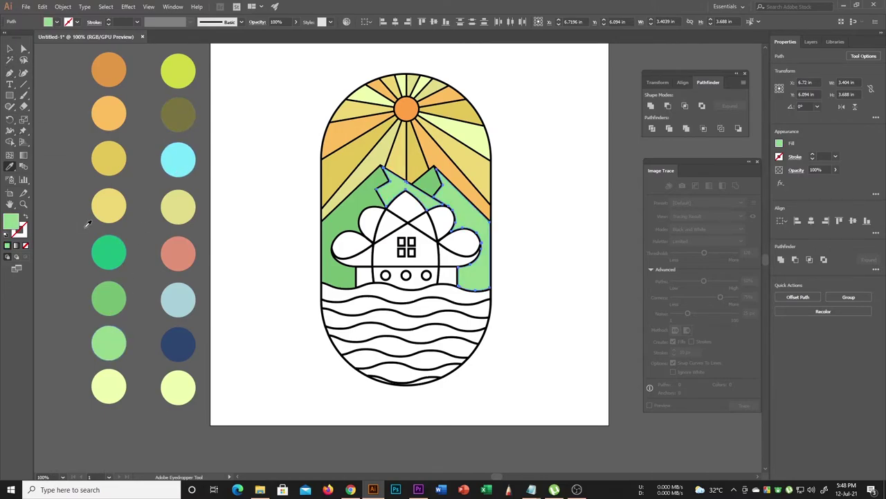
Step: Settle on light green for those regions and give the left mountain emerald
left_click(118, 237)
left_click(113, 338)
left_click(118, 295)
left_click(112, 333)
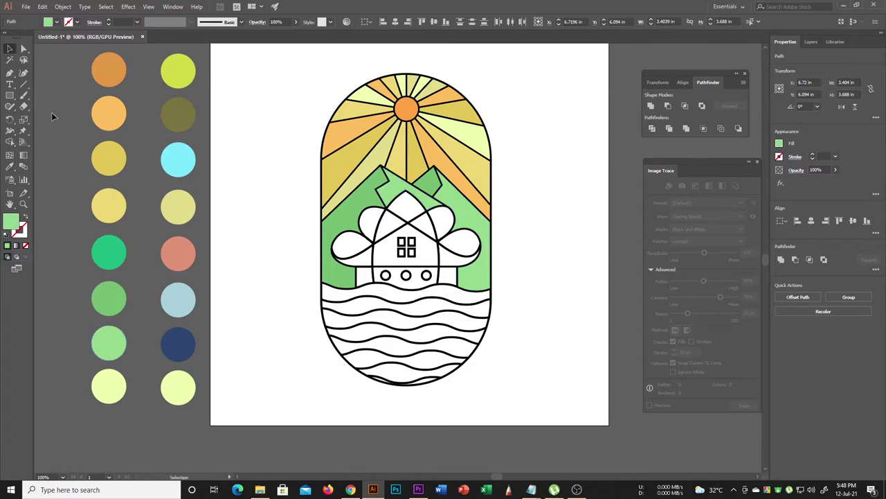
key("i")
left_click(117, 242)
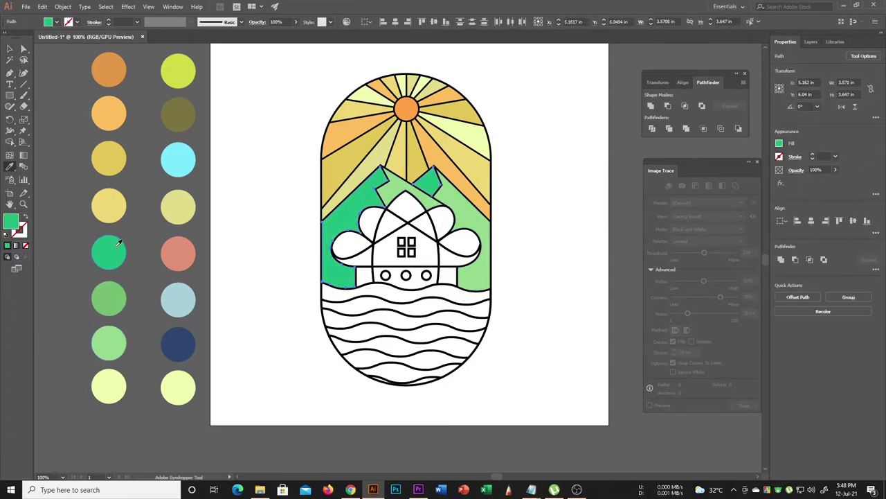
left_click(51, 86)
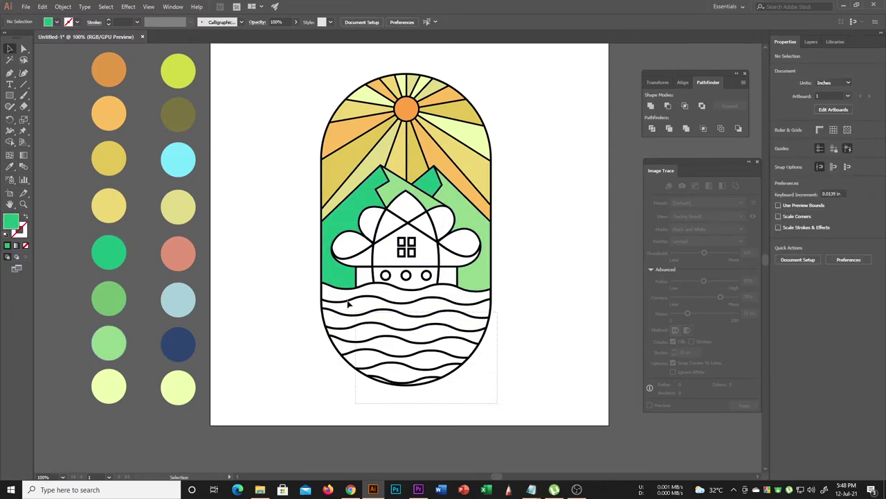
Step: Select all and fill every wave band green with Shape Builder
key("ctrl+a")
left_click(12, 142)
left_click(404, 296)
left_click(405, 312)
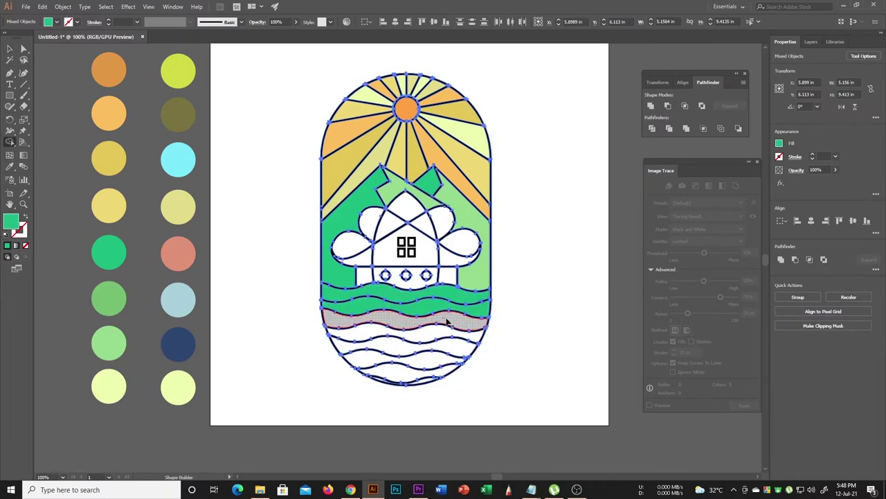
left_click(407, 341)
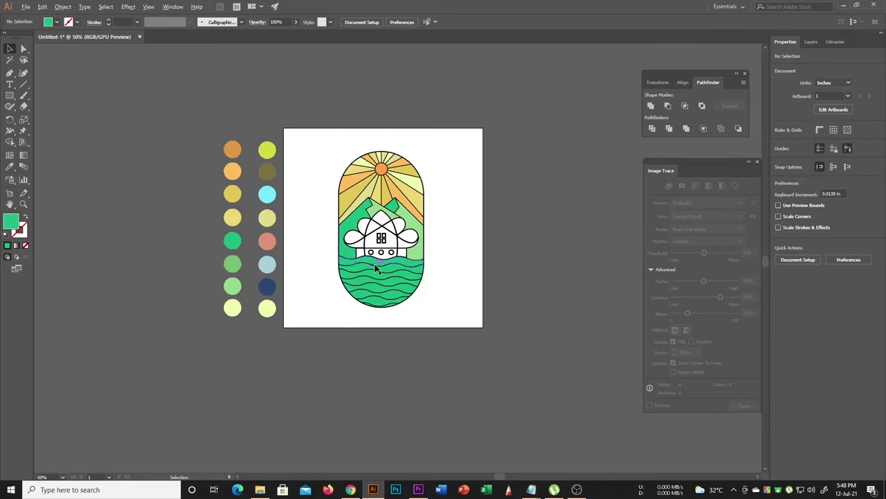
Step: Select alternate wave bands and fill them dark blue
left_click(438, 229)
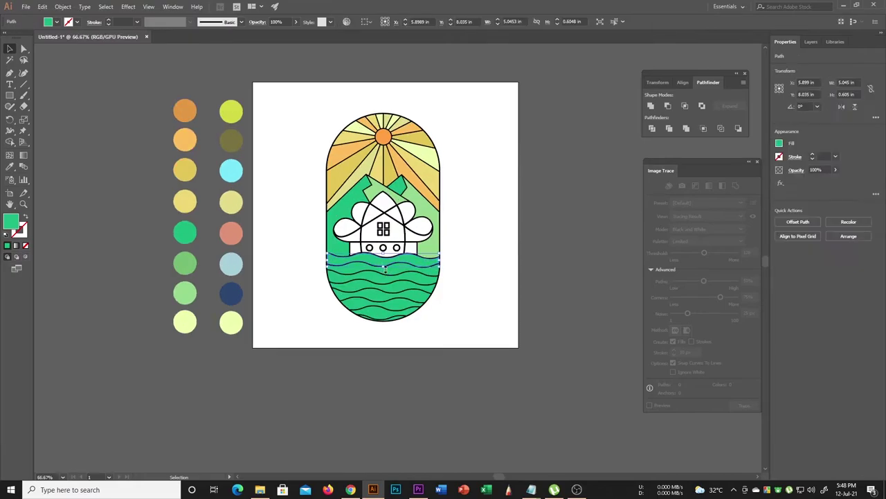
key("ctrl+1")
left_click(399, 387, "shift")
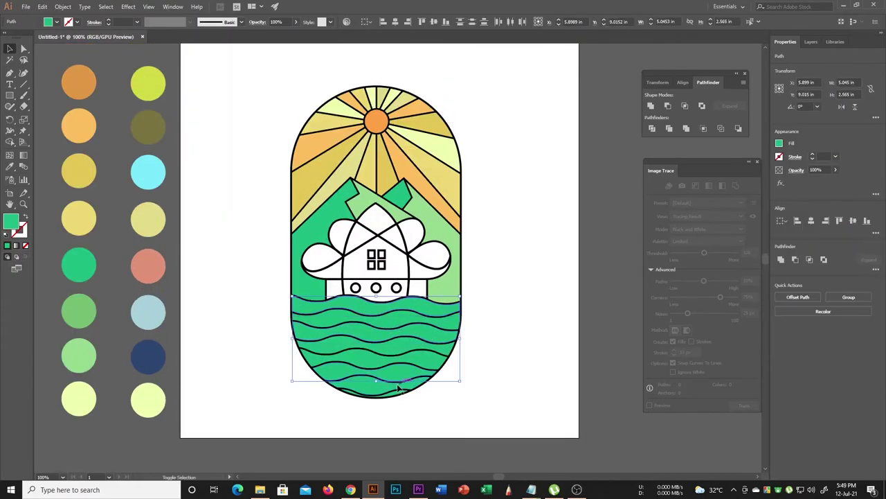
key("i")
left_click(158, 357)
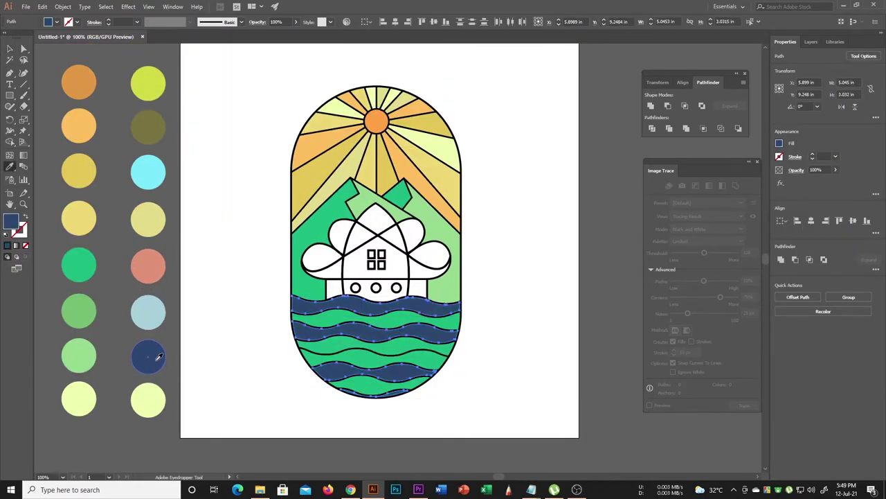
Step: Try several colours on those waves, settling on lime yellow-green
left_click(153, 221)
left_click(152, 400)
left_click(160, 324)
left_click(155, 266)
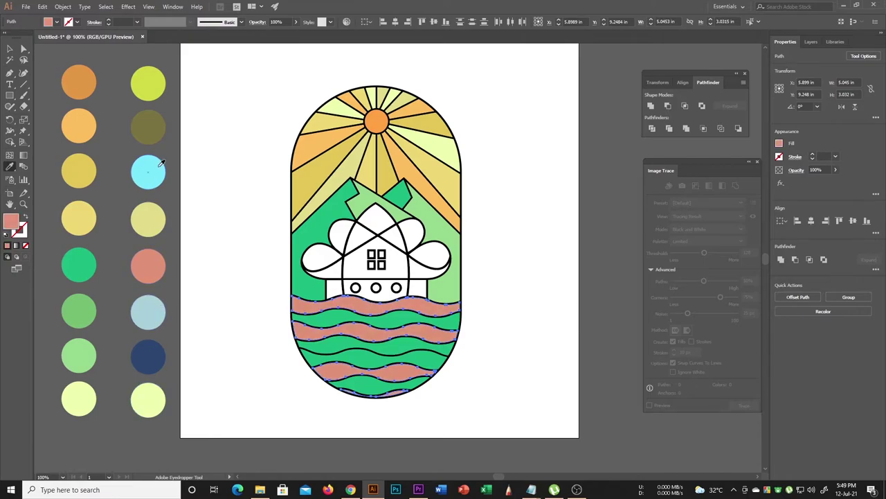
left_click(160, 165)
left_click(156, 124)
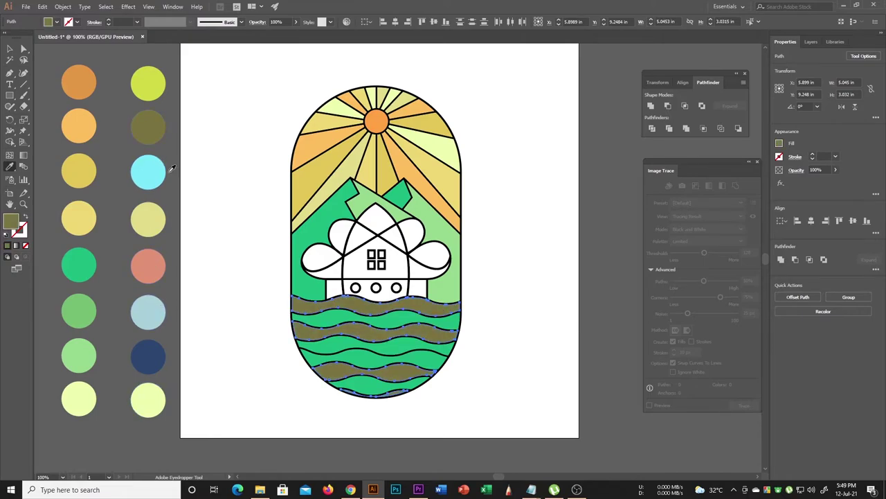
left_click(154, 84)
key("v")
Step: Fill the remaining green wave bands dark navy, then deselect
left_click(365, 325)
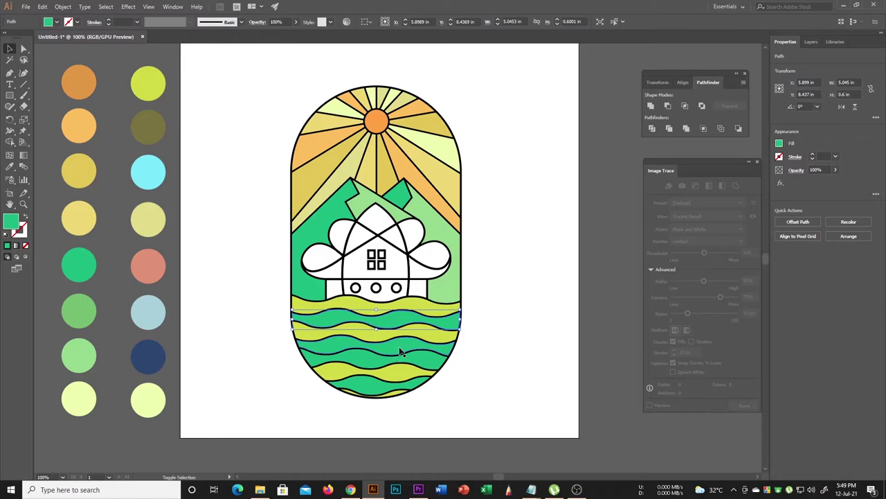
left_click(400, 352, "shift")
key("i")
left_click(155, 261)
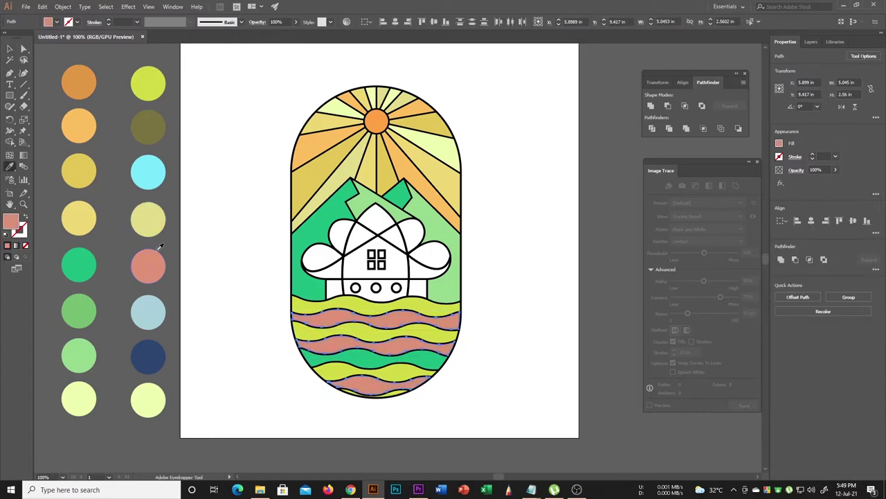
left_click(158, 177)
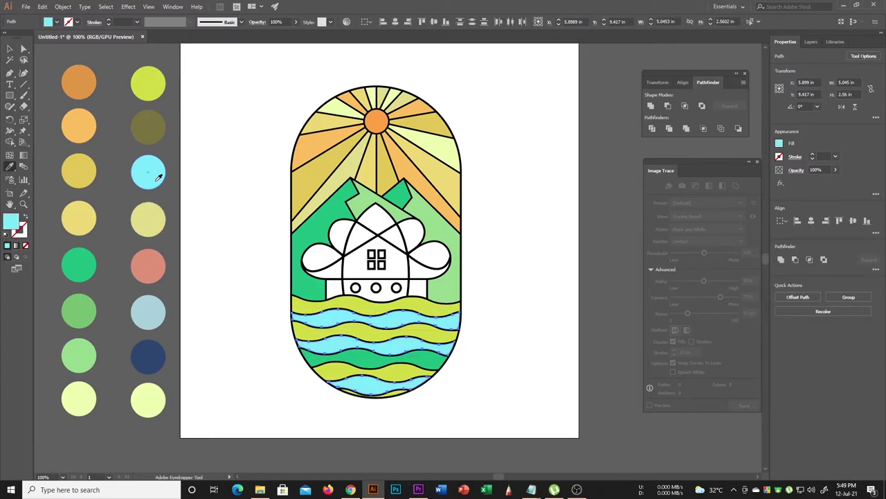
left_click(158, 300)
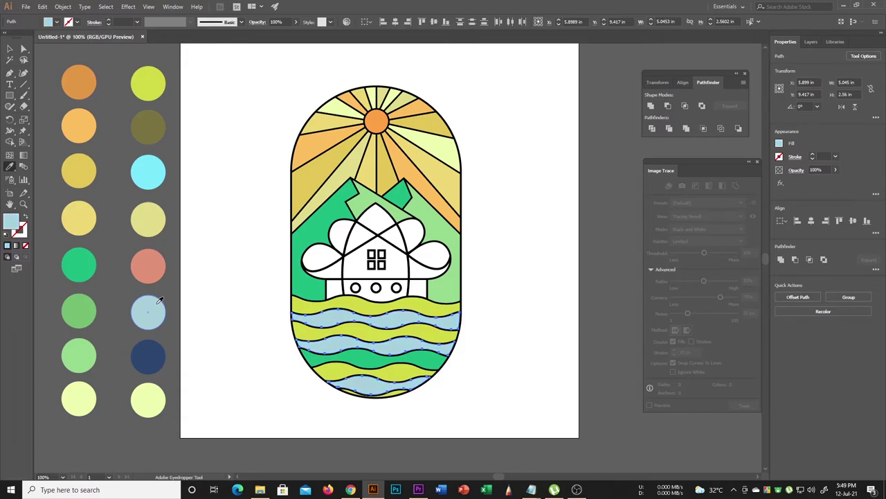
left_click(159, 348)
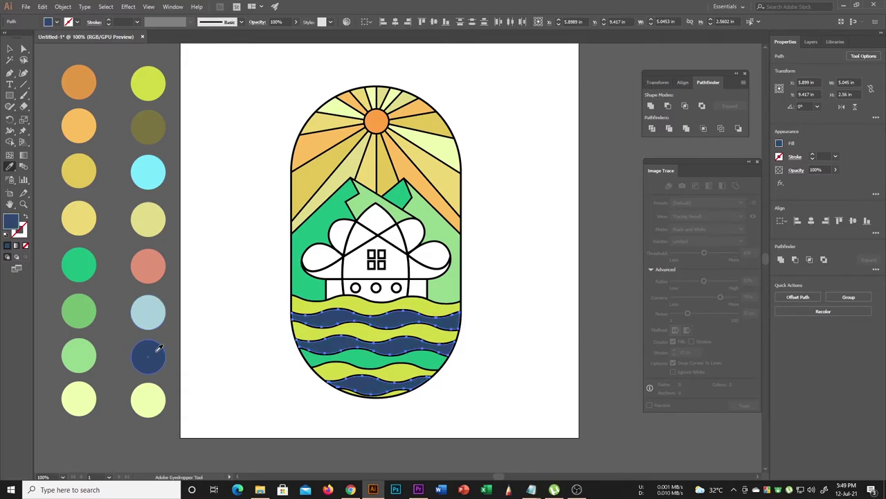
left_click(10, 49)
left_click(206, 275)
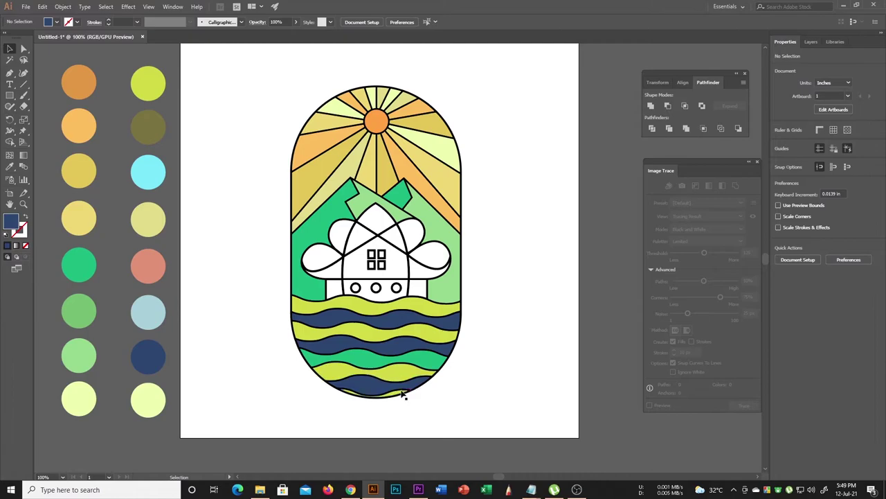
Step: Fill a lower wave band olive with the Eyedropper
left_click(421, 365)
left_click(11, 167)
left_click(148, 126)
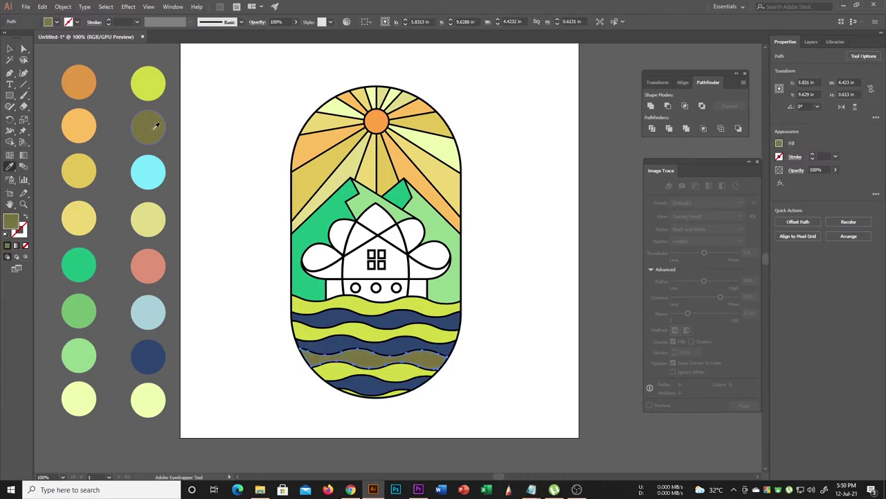
left_click(10, 49)
left_click(118, 68)
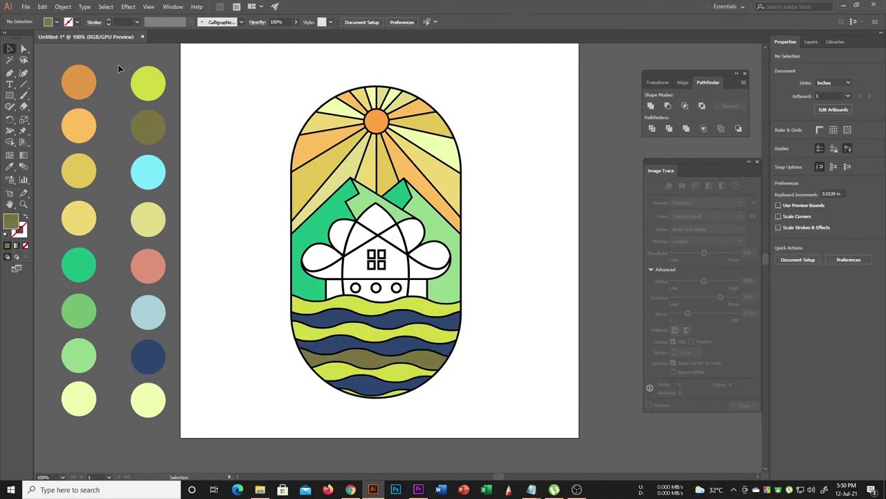
Step: Recolour the lower wave band yellow-green, trying and undoing pale yellow
left_click(431, 359)
left_click(10, 167)
left_click(148, 83)
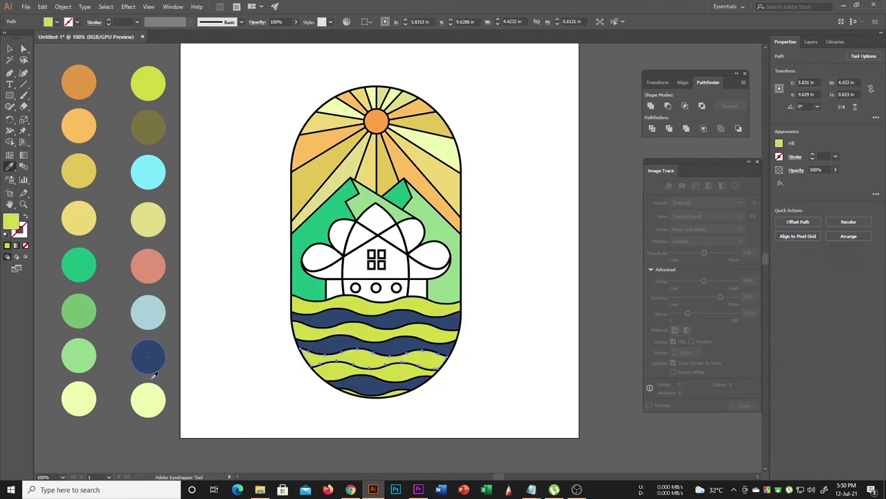
left_click(151, 393)
key("ctrl+z")
key("ctrl+z")
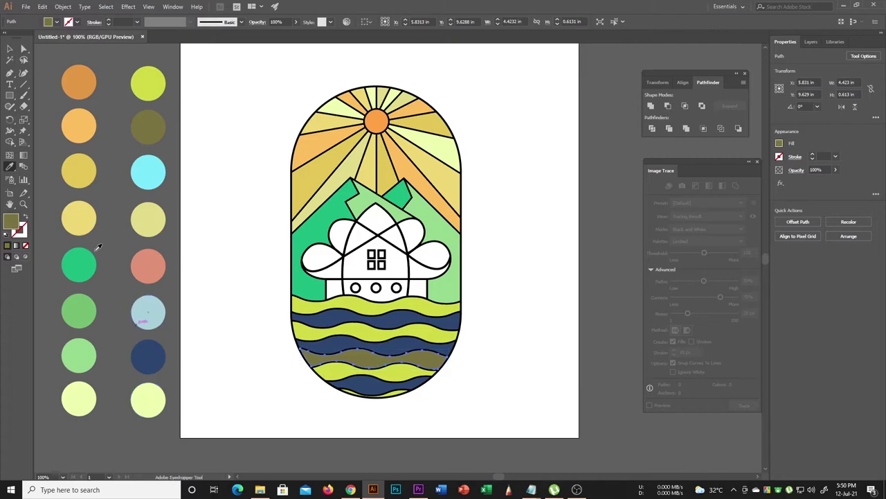
key("v")
left_click(212, 176)
Step: Fill the bottom wave band pale yellow and the top wave band olive
left_click(400, 397)
key("i")
left_click(148, 399)
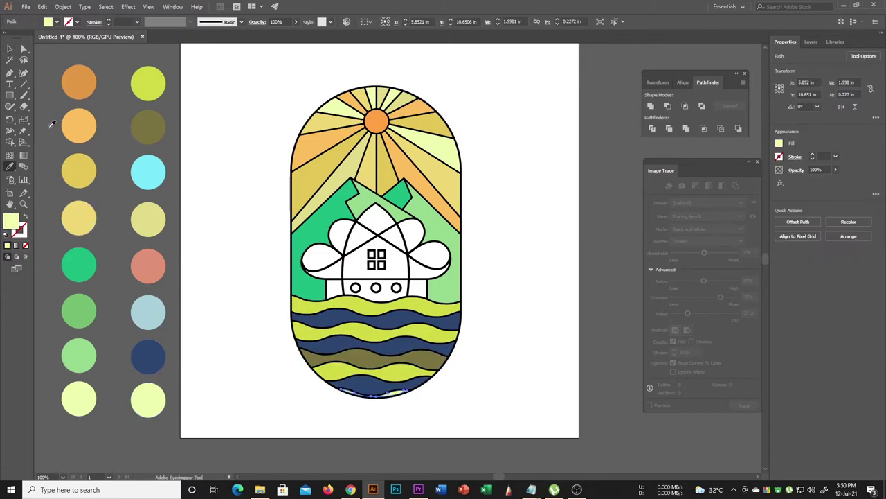
left_click(441, 313)
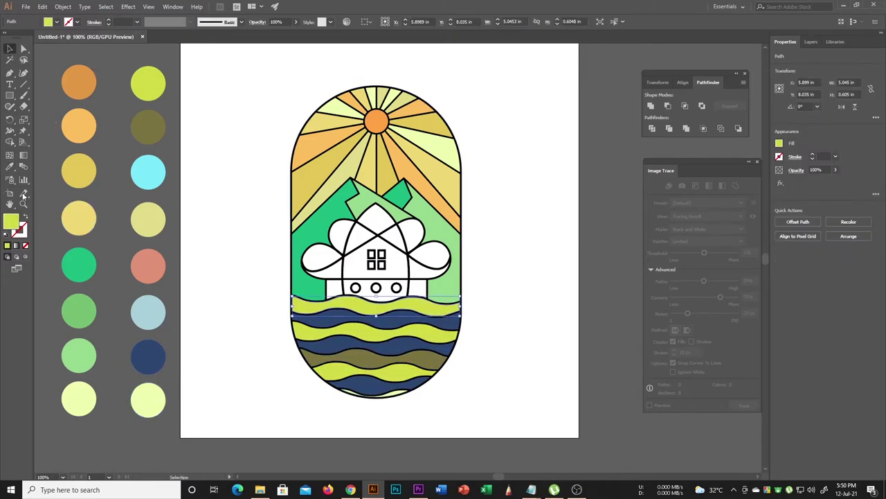
key("i")
left_click(412, 355)
key("v")
left_click(565, 321)
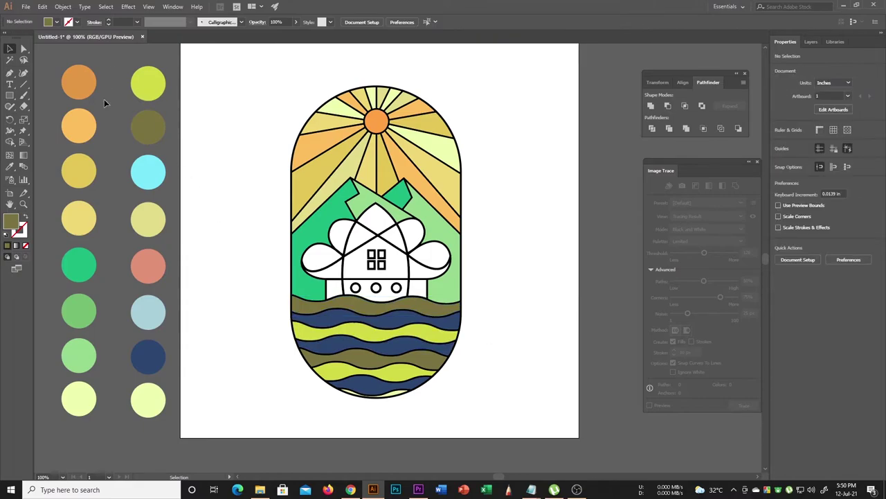
Step: Try greens and yellows on both olive bands, settling on medium green
left_click(436, 312)
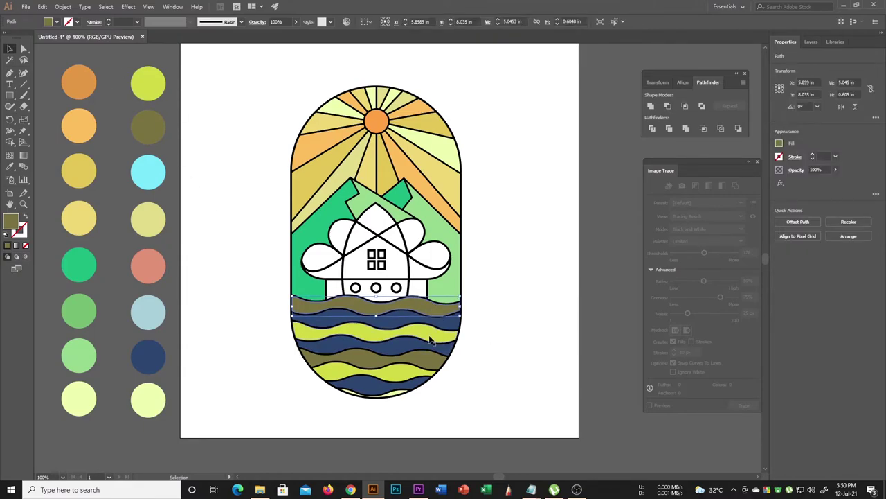
left_click(431, 359, "shift")
key("i")
left_click(80, 307)
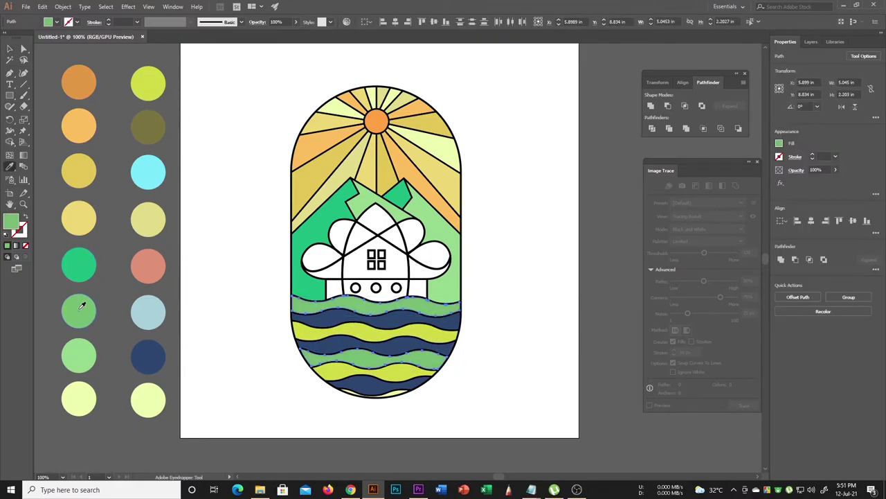
left_click(79, 352)
left_click(85, 390)
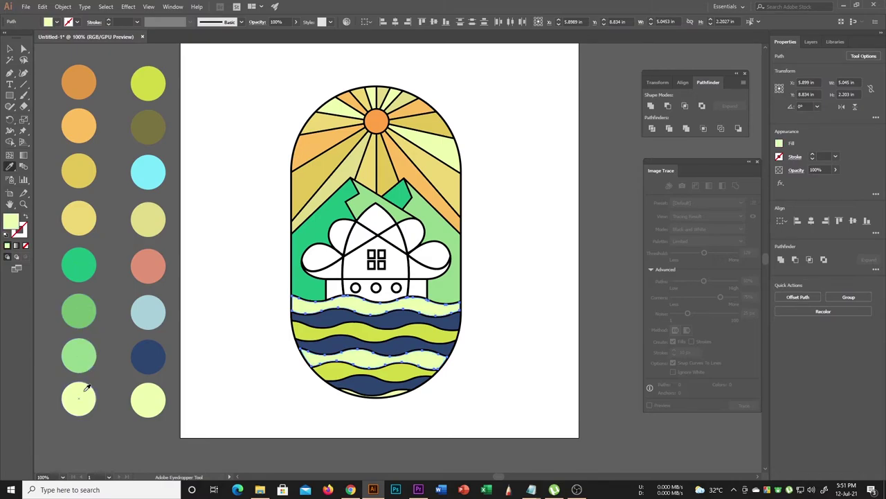
left_click(89, 214)
left_click(88, 154)
left_click(85, 254)
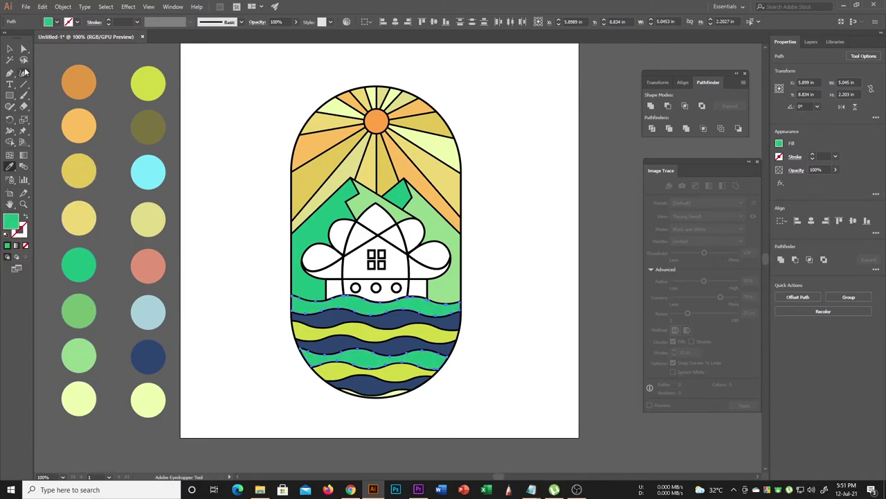
Step: Test golden yellow, pale yellow and green shades on the top band alone
left_click(388, 304, "ctrl")
left_click(93, 169)
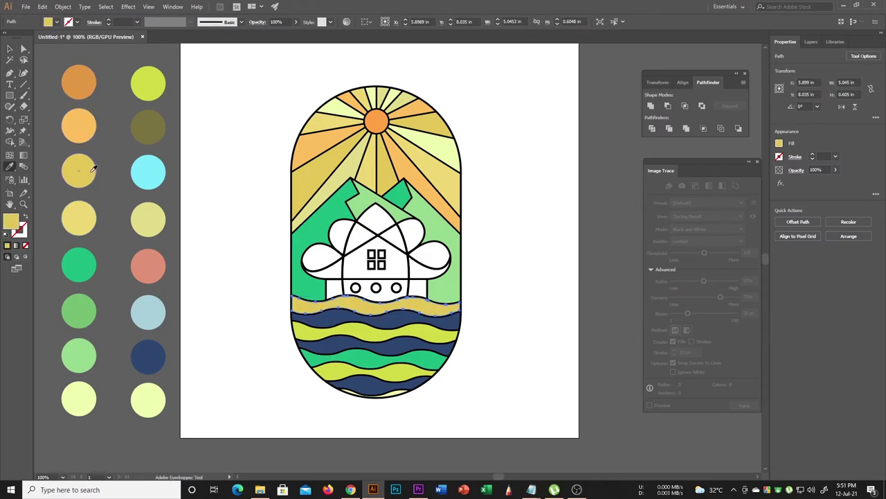
left_click(88, 212)
left_click(78, 398)
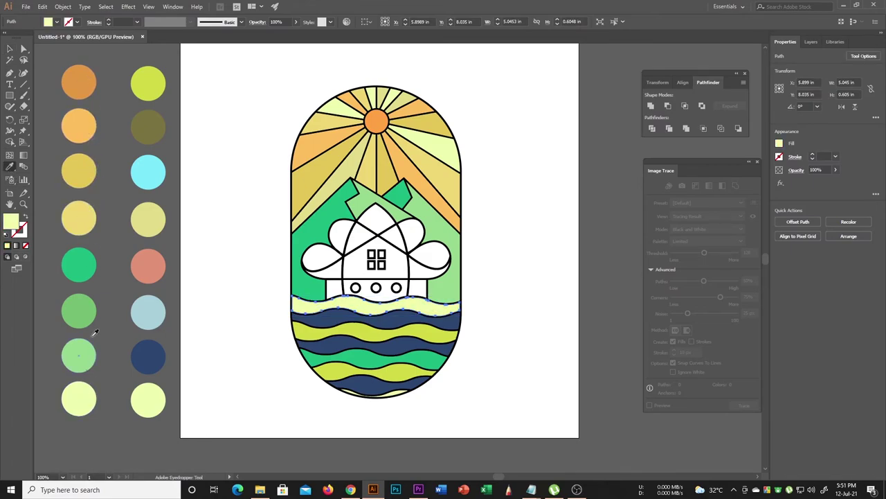
left_click(93, 304)
left_click(88, 346)
left_click(93, 306)
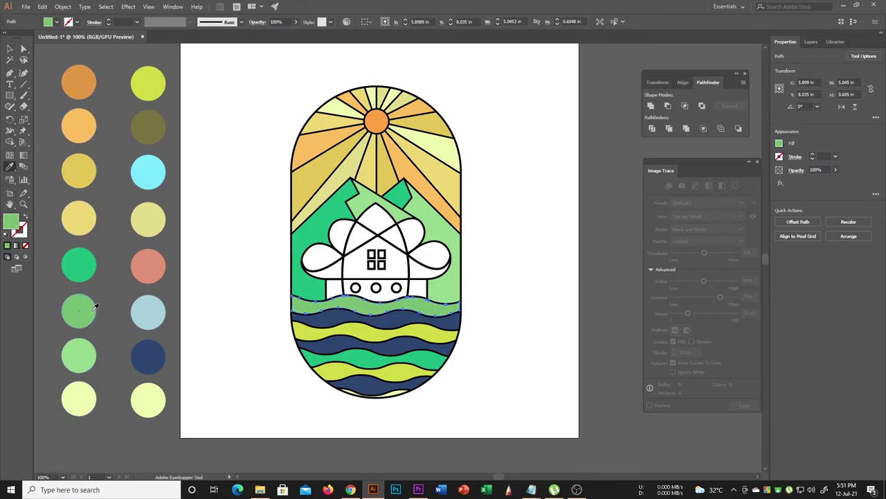
left_click(88, 304)
left_click(10, 49)
left_click(65, 48)
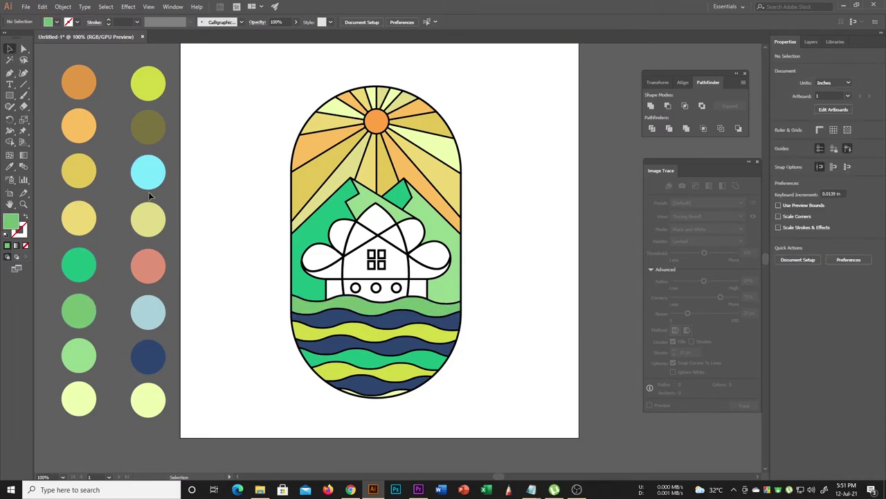
Step: Fill the wave band under the house salmon and fit the artboard in view
left_click(416, 309)
key("i")
left_click(158, 263)
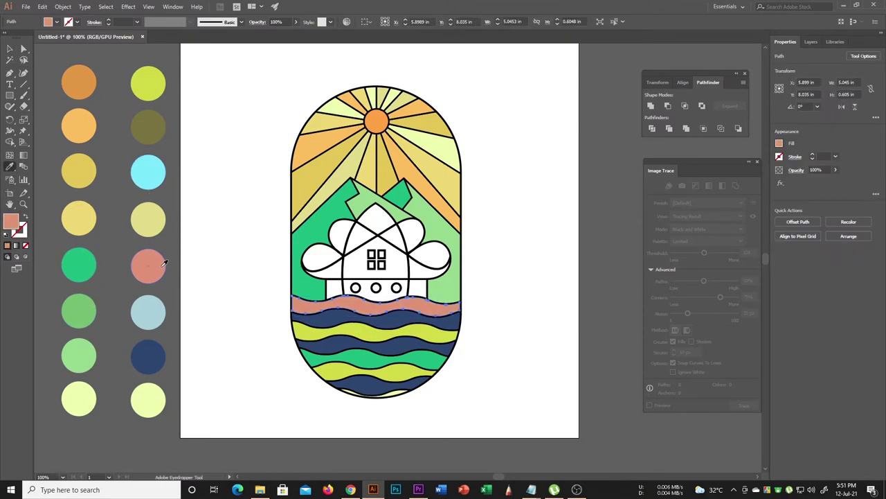
key("v")
left_click(227, 310)
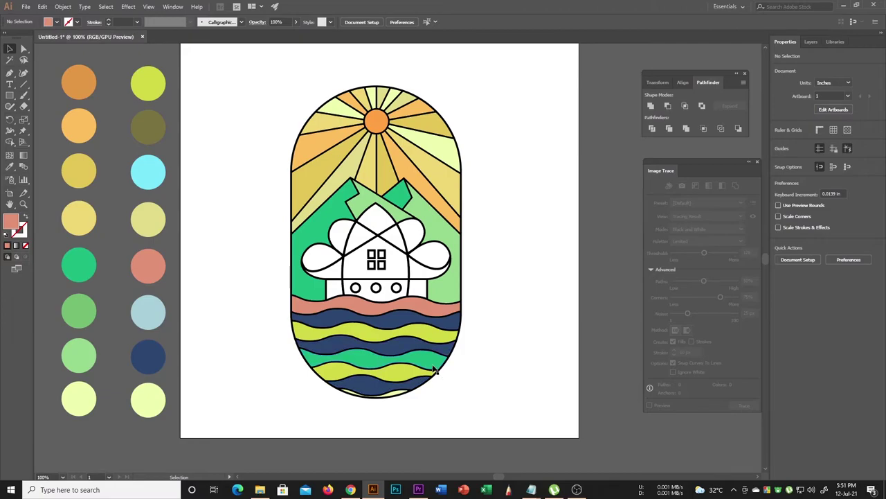
key("ctrl+minus")
key("ctrl+plus")
key("ctrl+a")
Step: Shape-build salmon fills into the window panes, left roof lobes and lower-left wall
key("i")
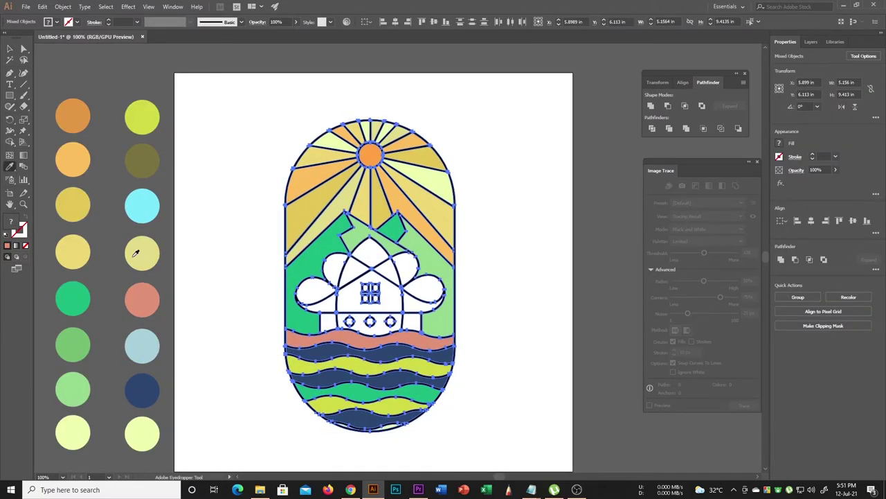
scroll(358, 292, "up", 3)
left_click(10, 141)
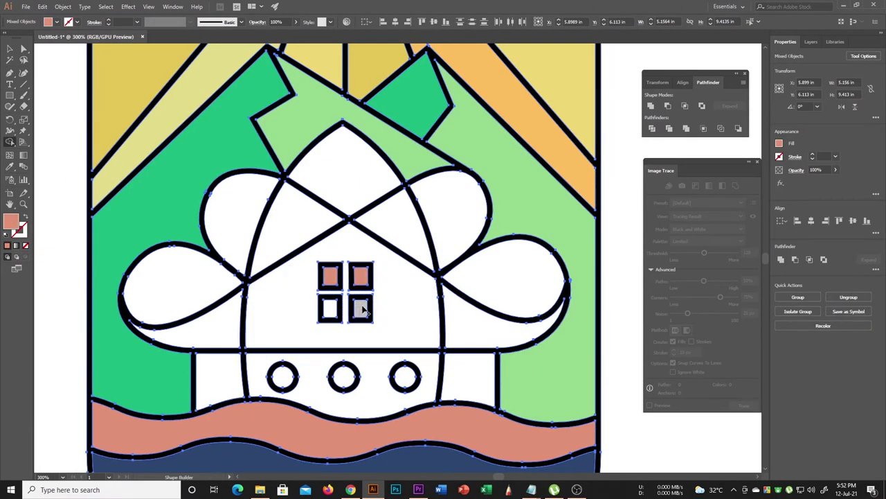
left_click(405, 378)
left_click(173, 284)
left_click(236, 208)
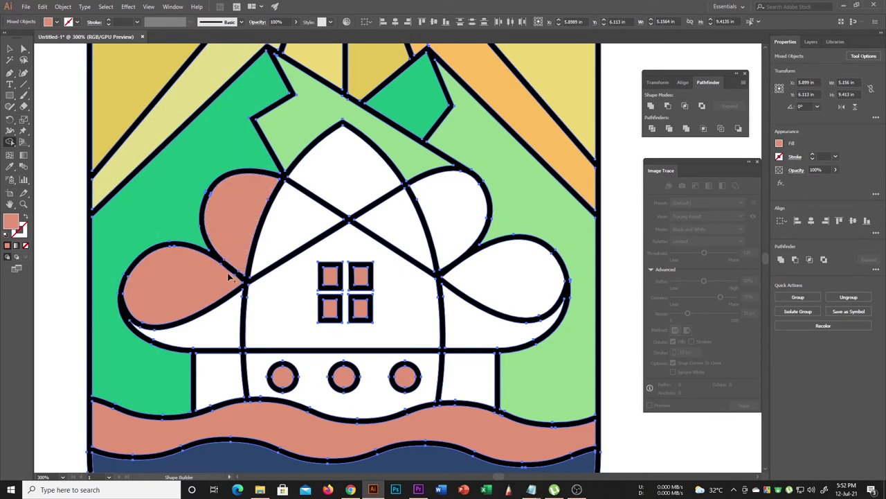
left_click(218, 378)
Step: Fill the house body, top arch, right roof lobes and remaining walls salmon
left_click(343, 304)
left_click(298, 228)
left_click(365, 198)
left_click(450, 208)
left_click(501, 301)
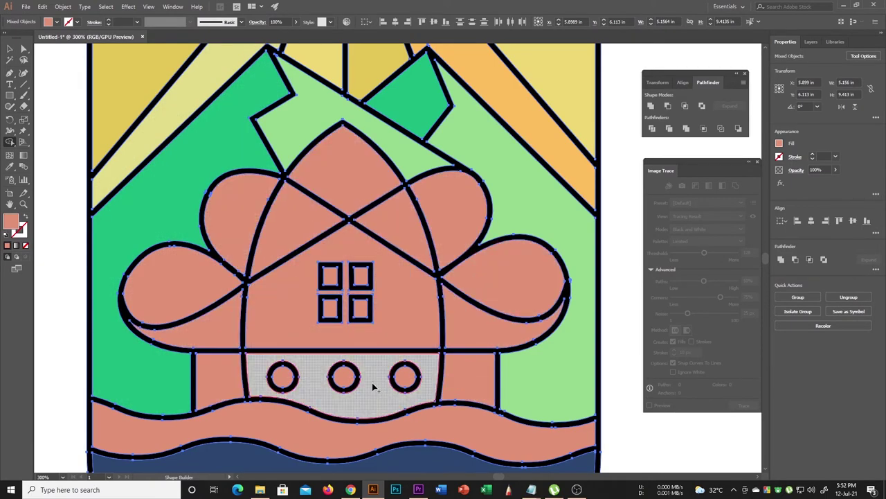
left_click(372, 386)
Step: Select the house's windows and portholes and zoom out to the whole badge
key("v")
key("ctrl+shift+a")
left_click(356, 312)
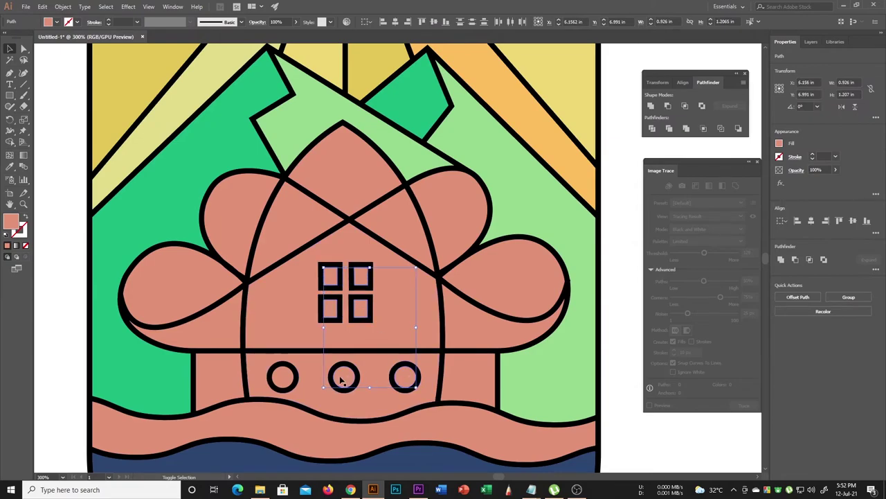
key("ctrl+1")
Step: Fill the windows and portholes pale yellow, after trying navy
left_click(15, 169)
left_click(176, 389)
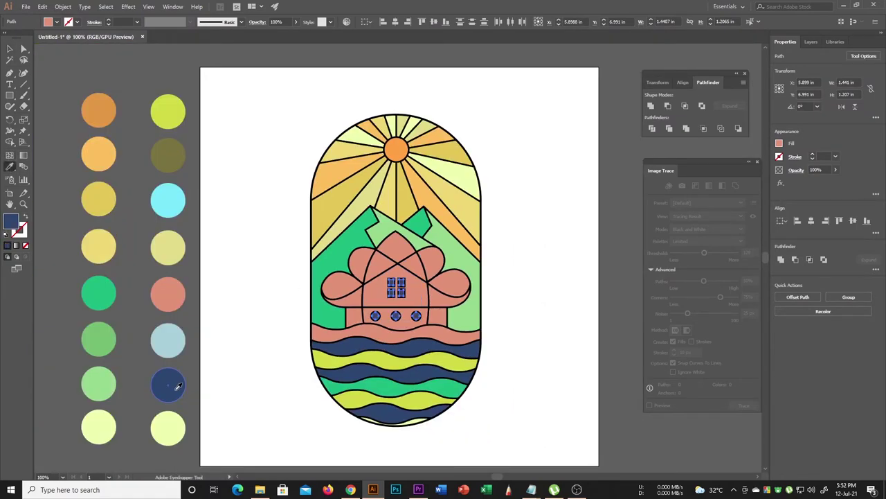
left_click(167, 426)
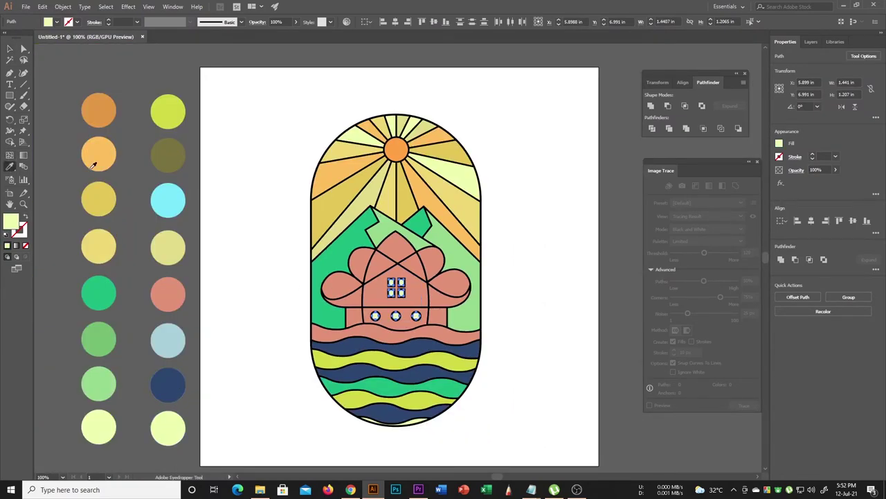
key("v")
left_click(95, 72)
key("ctrl+equal")
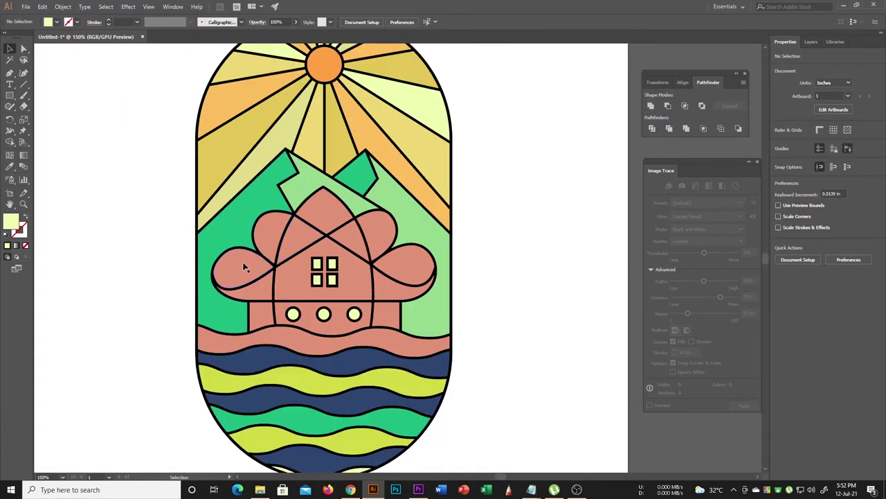
Step: Fill the roof arch triangle and house body light blue
left_click(331, 213)
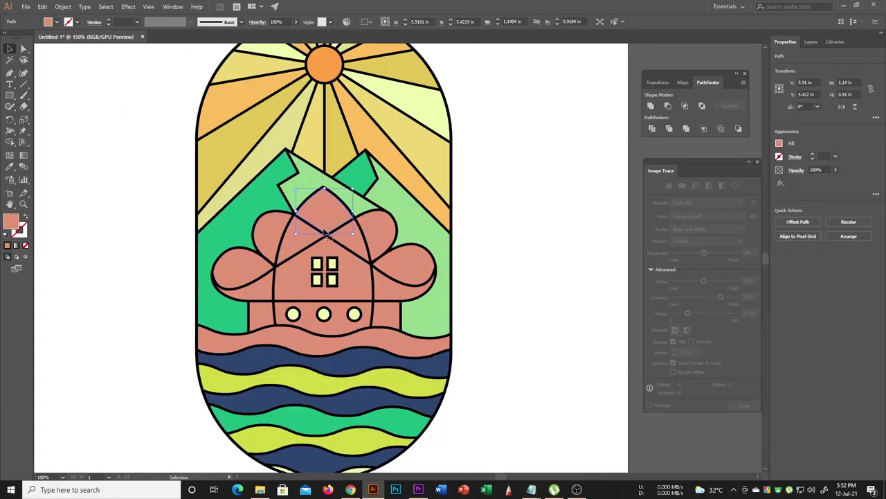
left_click(346, 291, "shift")
key("i")
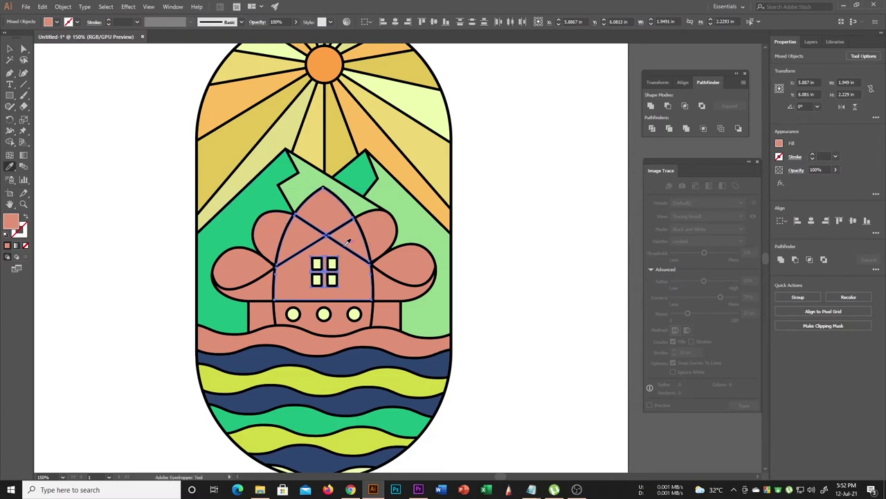
scroll(445, 383, "down", 2)
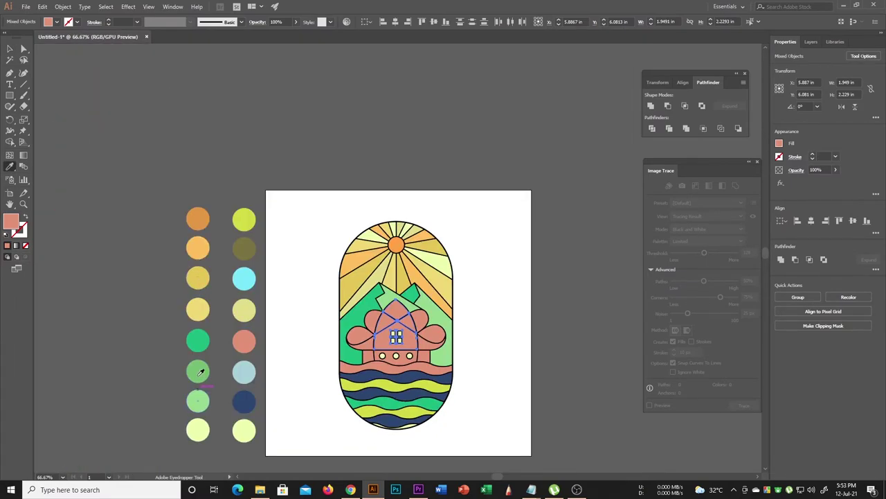
left_click(246, 279)
scroll(244, 409, "up", 1)
left_click(246, 348)
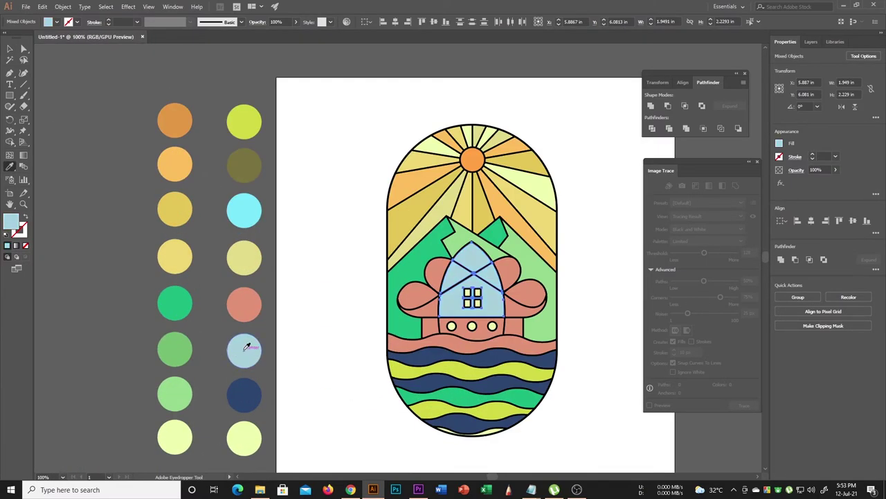
left_click(9, 48)
scroll(56, 119, "down", 1)
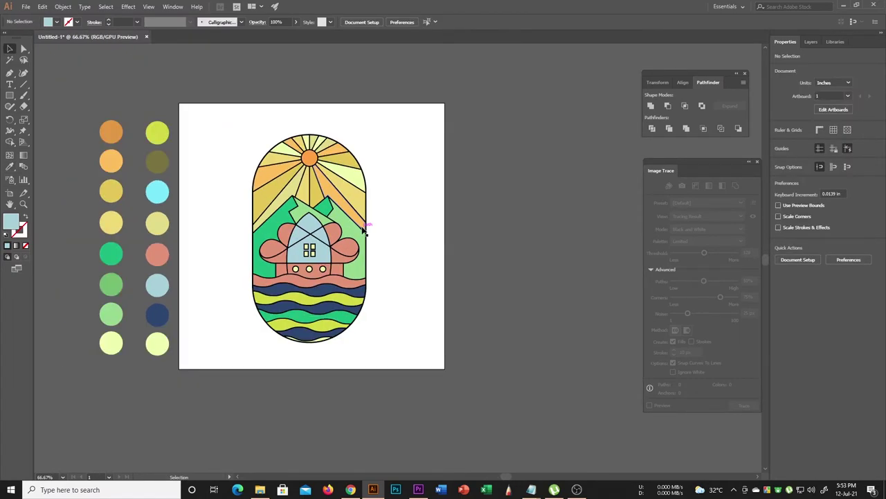
scroll(458, 253, "down", 1)
scroll(340, 232, "up", 2)
scroll(340, 234, "down", 3)
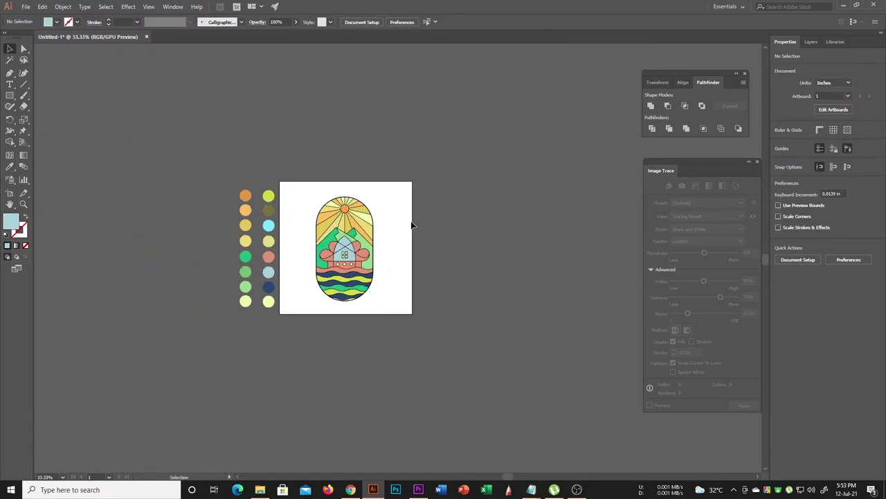
scroll(340, 235, "down", 1)
scroll(341, 238, "up", 4)
scroll(341, 239, "down", 1)
scroll(341, 239, "up", 1)
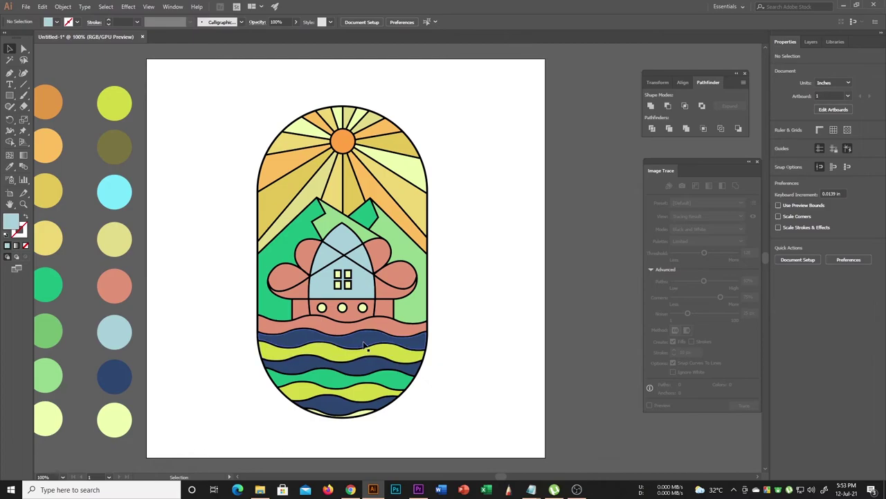
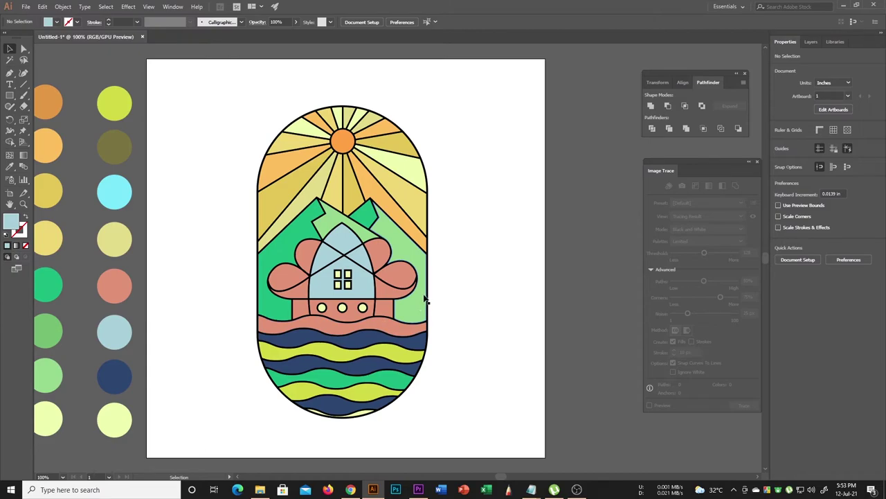
Step: Recolour the light-blue roof triangles light yellow with the Eyedropper
scroll(429, 308, "down", 2)
scroll(392, 303, "down", 1)
scroll(388, 298, "down", 1)
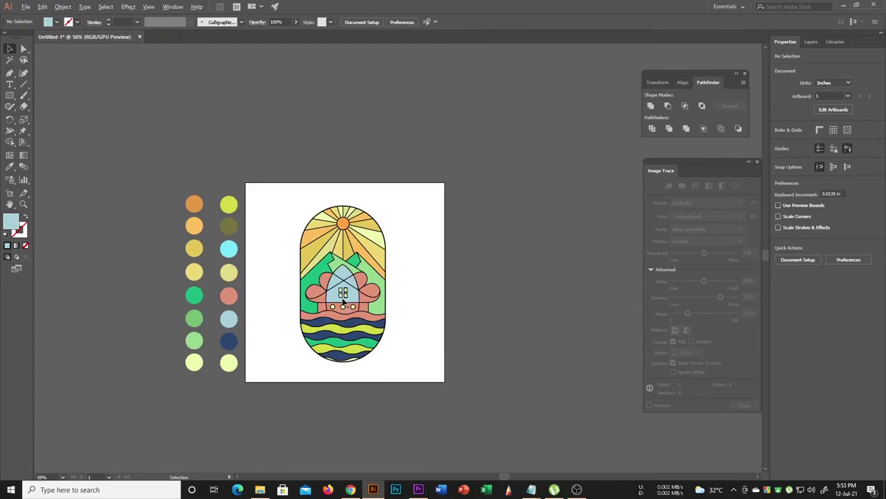
scroll(377, 287, "up", 5)
scroll(377, 287, "down", 1)
scroll(378, 287, "up", 2)
left_click(374, 249)
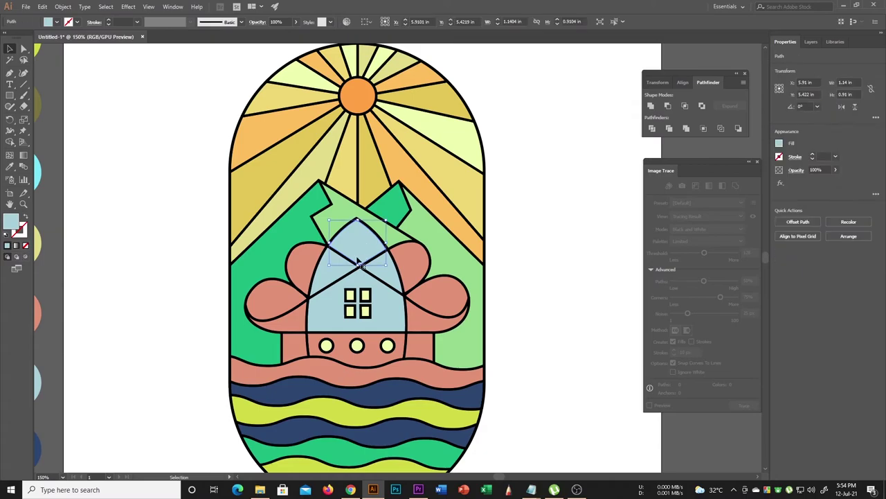
key("i")
left_click(9, 49)
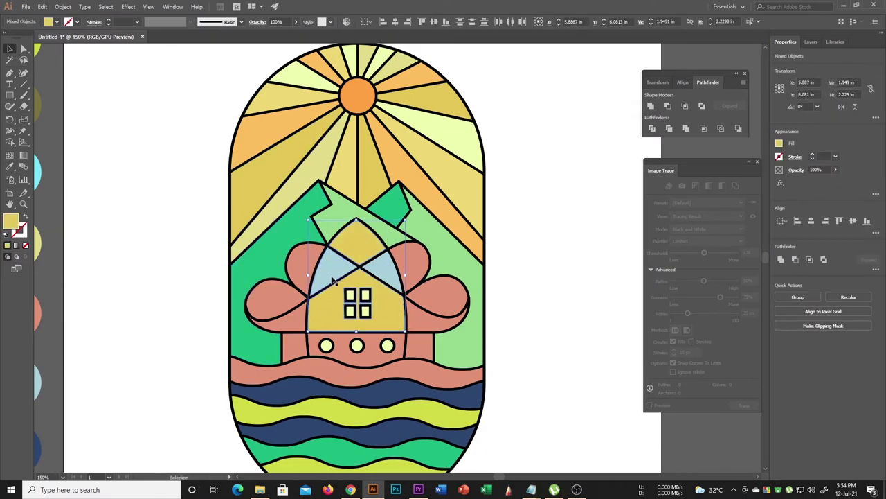
left_click(269, 313)
key("i")
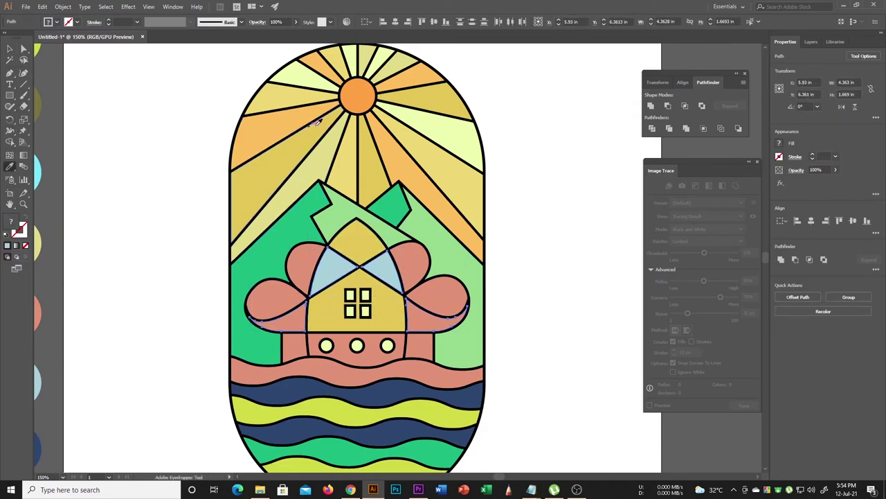
left_click(421, 113)
Step: Fill the two upper pink roof lobes with pale yellow
key("v")
left_click(305, 266)
left_click(407, 267, "shift")
key("i")
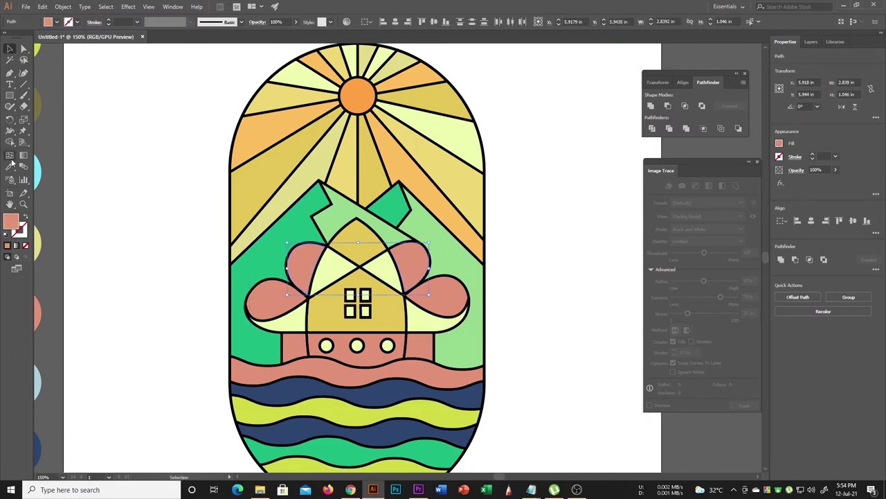
left_click(310, 94)
Step: Fill the two lower pink roof lobes with light orange
key("v")
key("ctrl+shift+a")
left_click(282, 306)
left_click(436, 297, "shift")
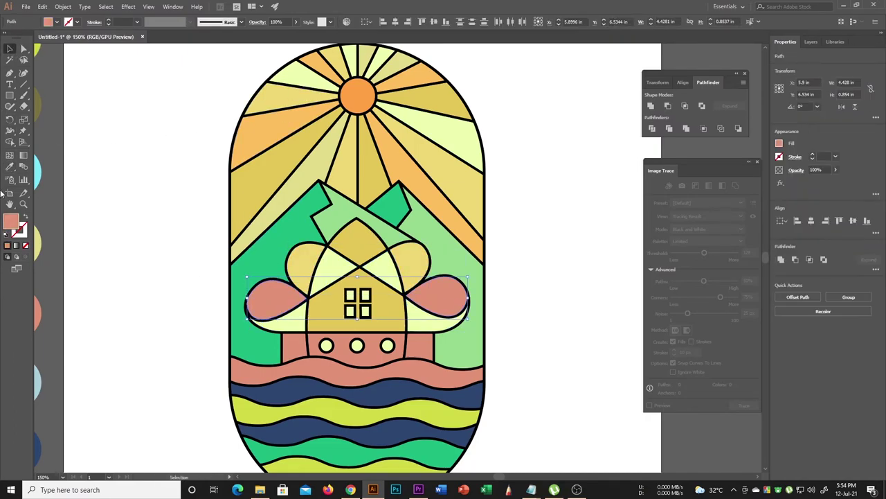
key("i")
left_click(416, 163)
Step: Try the sun's orange as the fill for the salmon house base
key("v")
left_click(322, 344)
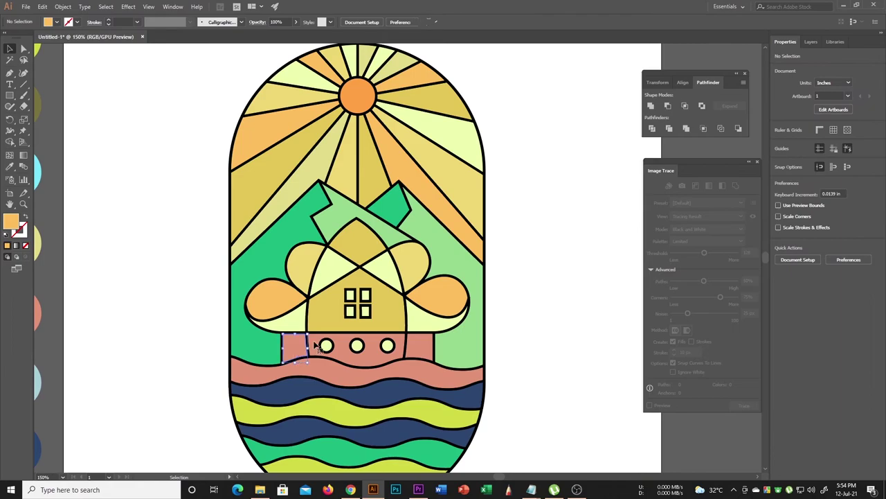
key("i")
scroll(409, 222, "down", 1)
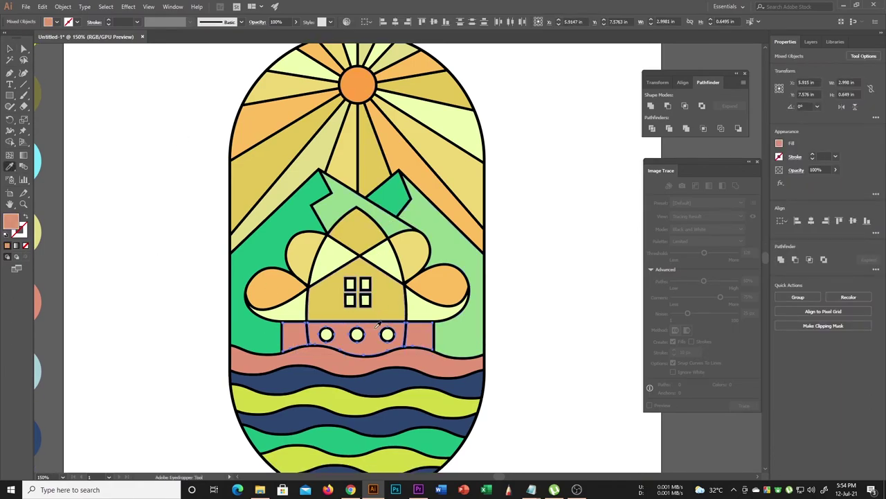
left_click(368, 84)
key("v")
key("ctrl+shift+a")
Step: Undo the orange, fill the house base dark navy, then select the whole badge
scroll(417, 234, "down", 2)
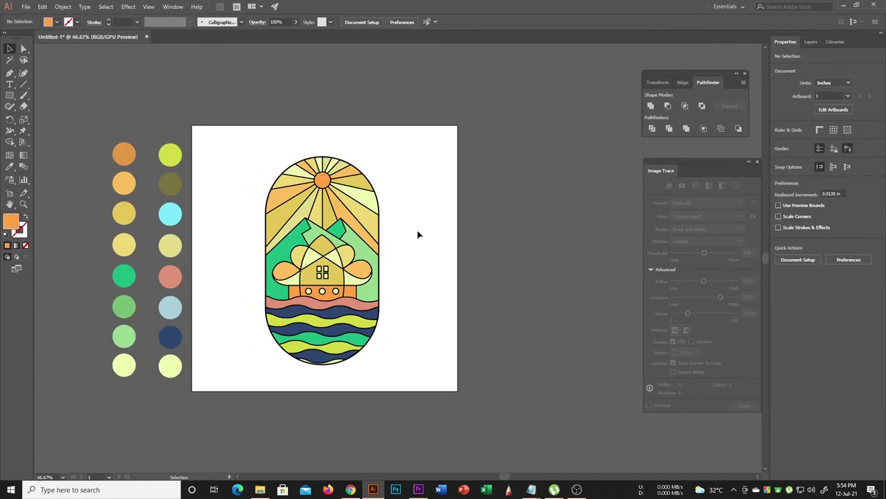
scroll(283, 280, "up", 2)
key("ctrl+z")
scroll(270, 322, "down", 1)
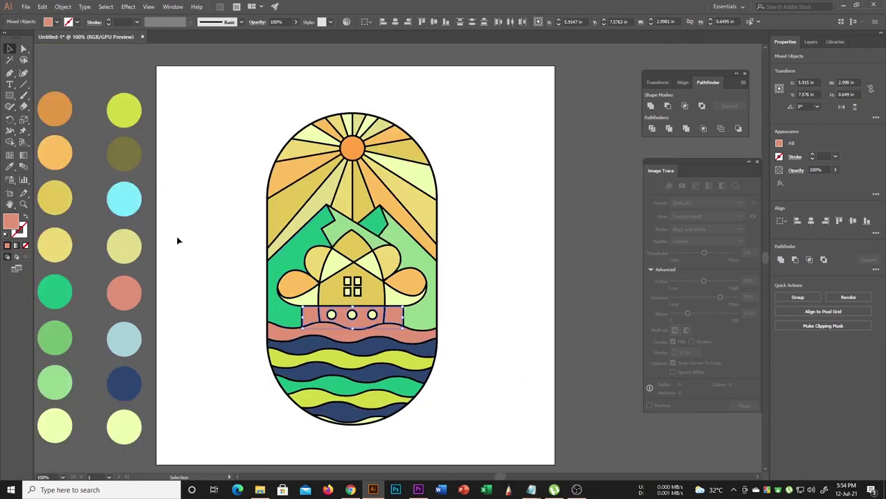
left_click(10, 166)
left_click(127, 156)
left_click(127, 377)
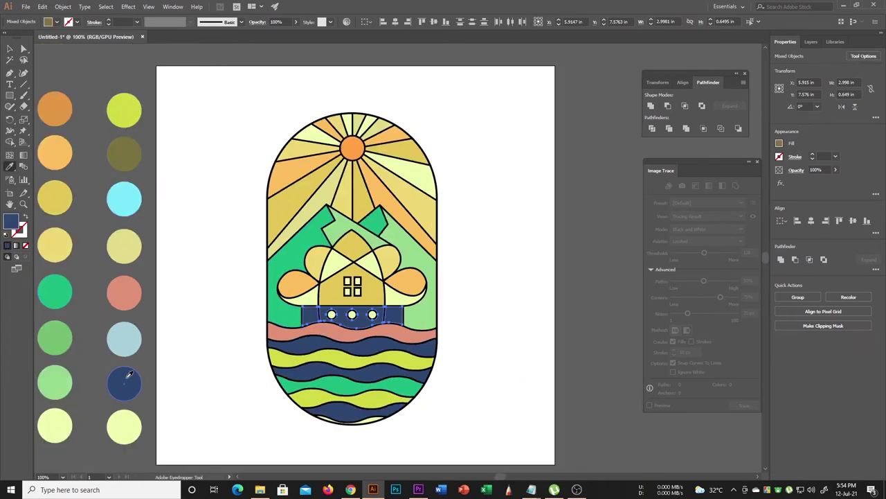
left_click(9, 48)
key("ctrl+shift+a")
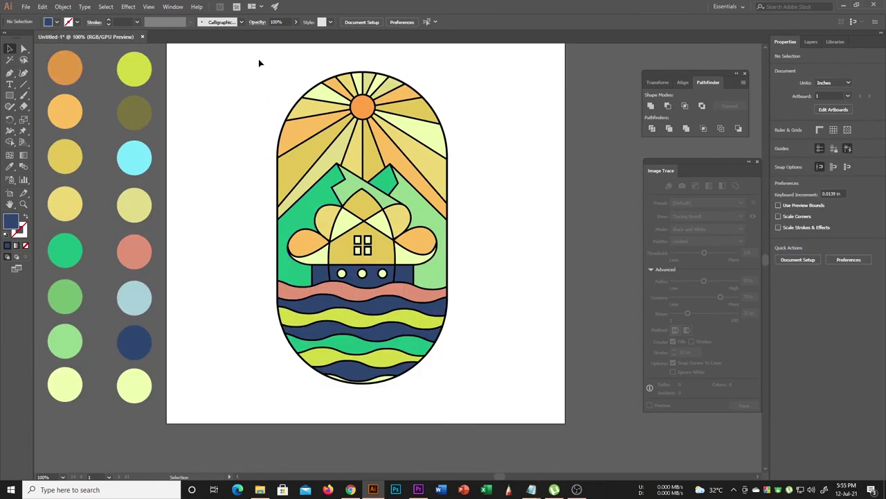
left_click_drag(258, 63, 475, 352)
Step: Make a line-art copy of the badge and try positioning it beside the coloured one
key("ctrl+minus")
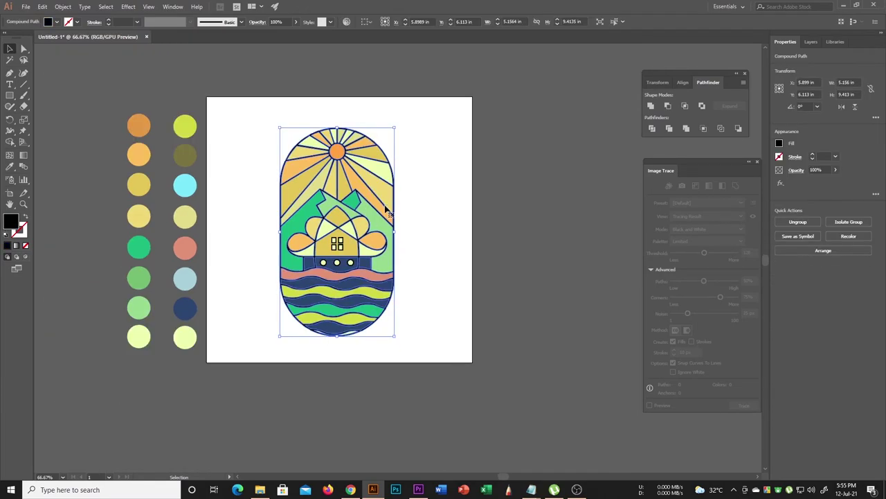
left_click_drag(388, 211, 595, 205, "alt")
left_click(440, 251)
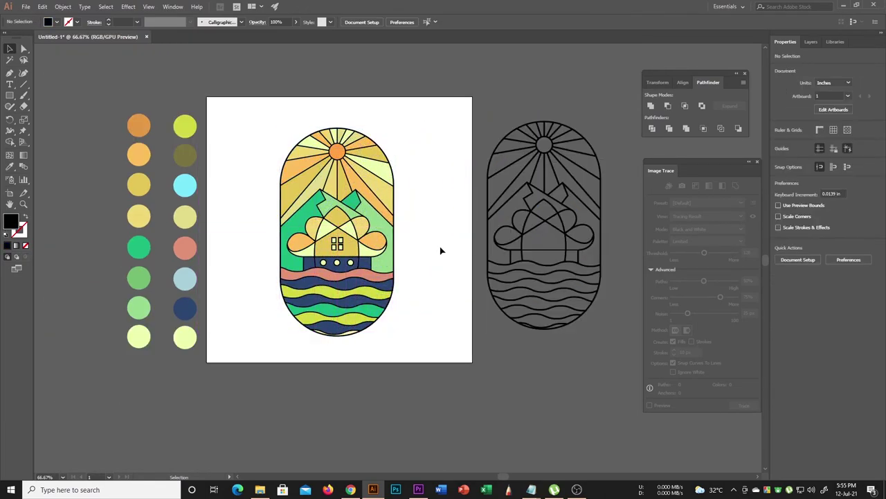
left_click_drag(533, 228, 326, 235)
scroll(335, 276, "up", 5)
scroll(335, 276, "down", 3)
scroll(335, 276, "up", 4)
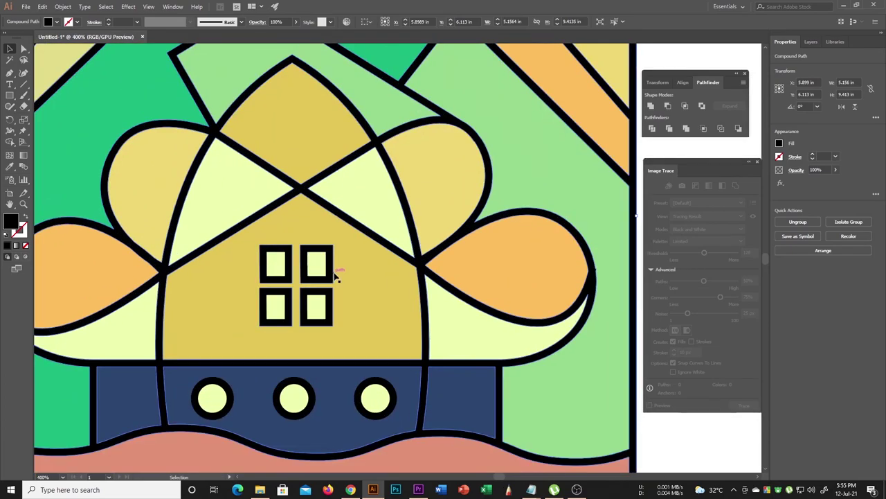
left_click(301, 274, "shift")
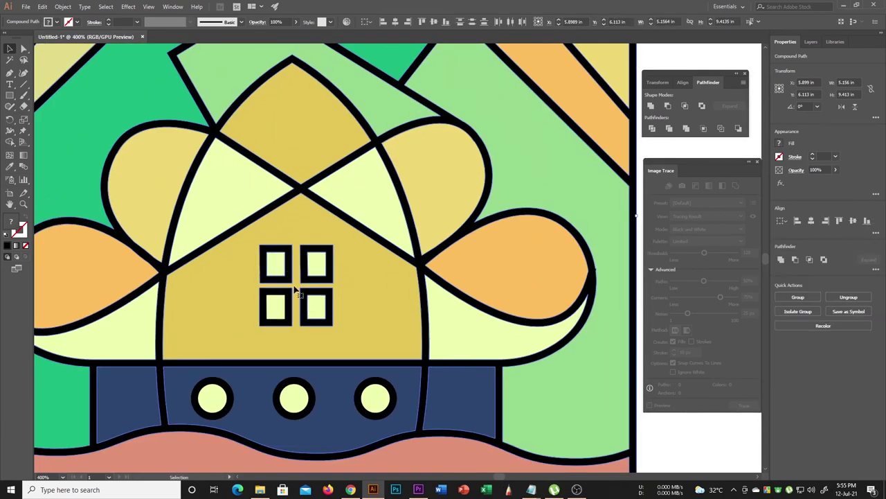
scroll(295, 294, "down", 5)
left_click_drag(277, 273, 435, 237)
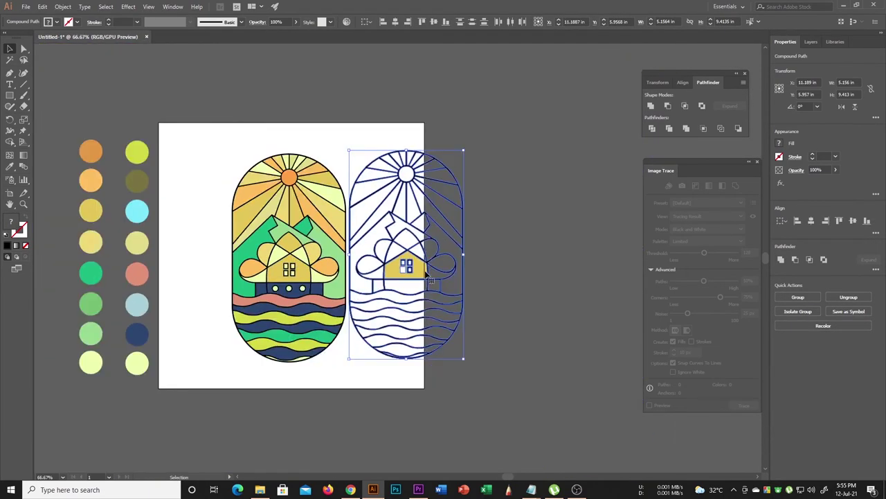
key("ctrl+z")
Step: Select the house's four window panes
left_click(388, 253)
scroll(319, 270, "up", 7)
left_click(364, 222)
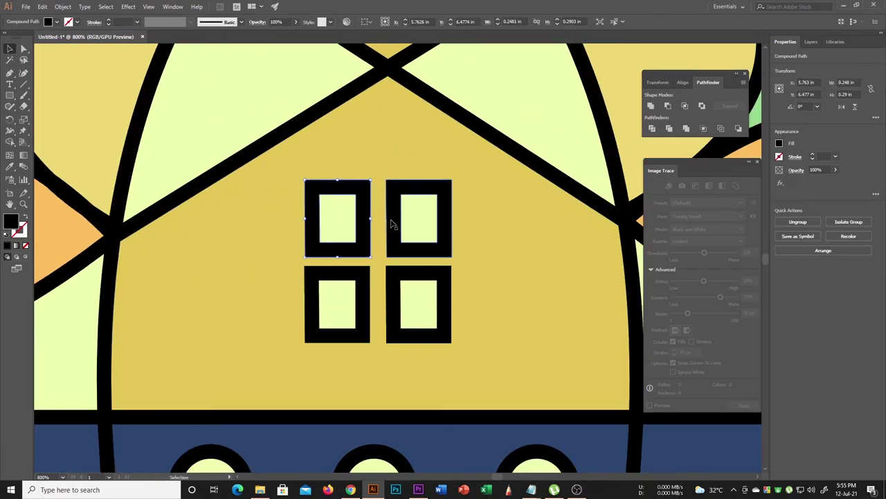
left_click(395, 228, "shift")
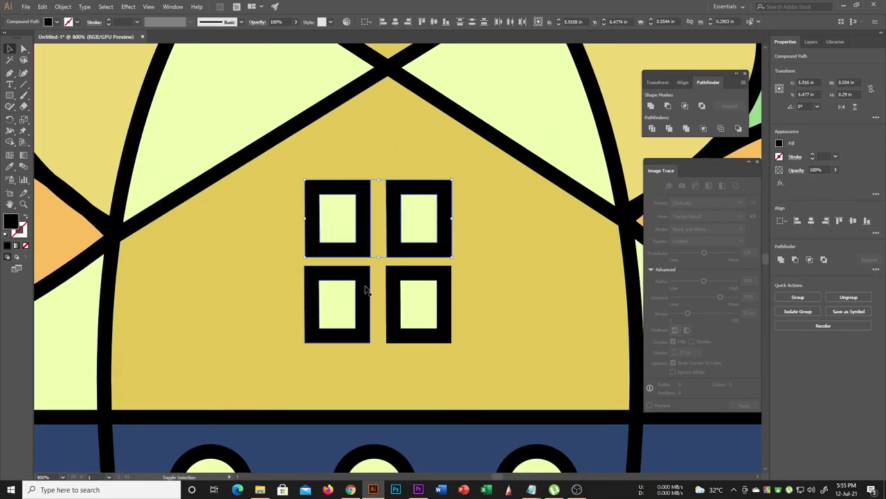
left_click(365, 289, "shift")
left_click(396, 288, "shift")
Step: Pull the line-art copy out to the right of the coloured badge and deselect
scroll(396, 288, "down", 3)
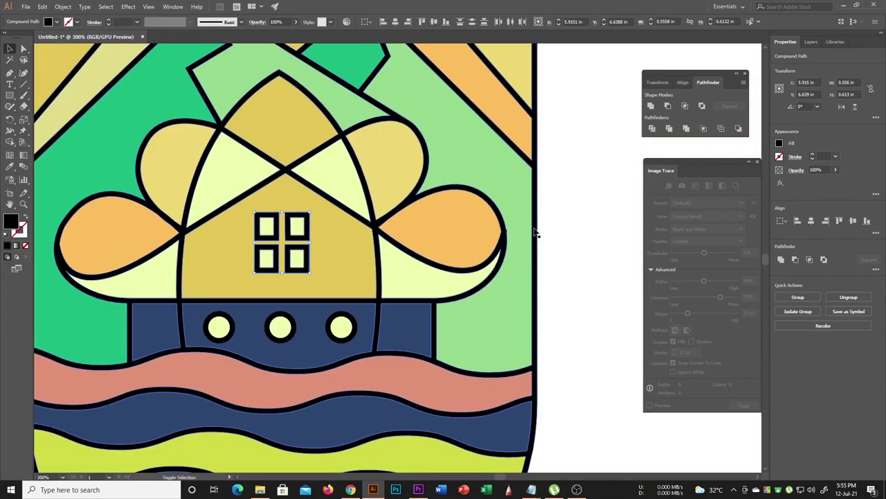
scroll(347, 238, "down", 3)
left_click_drag(358, 230, 560, 230)
left_click(426, 255)
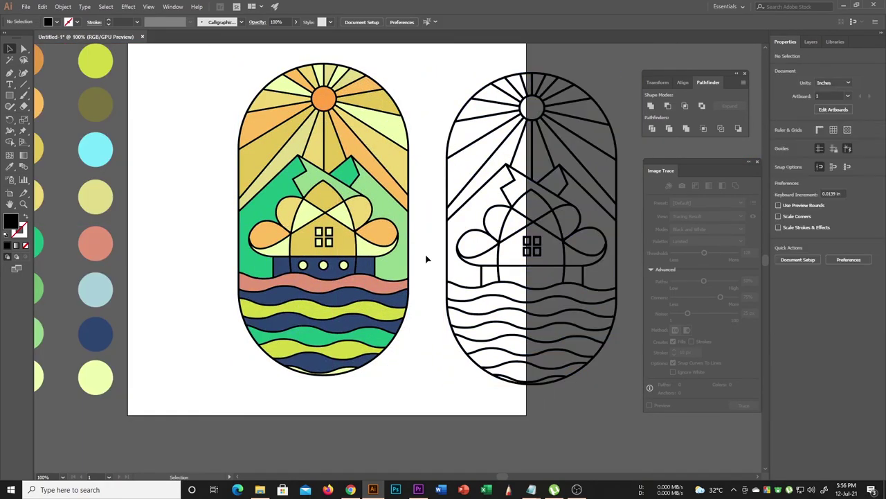
scroll(425, 255, "down", 3)
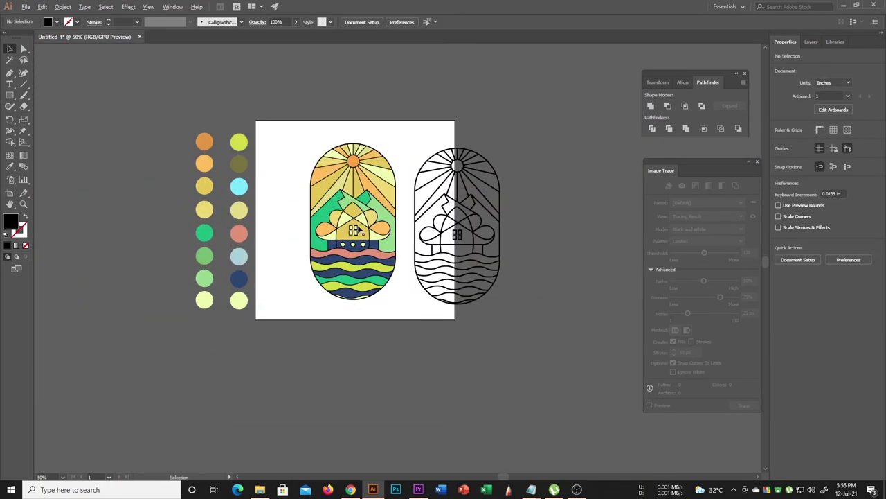
scroll(359, 230, "up", 1)
Step: Move the colour swatches left and set both badges side by side on the artboard
left_click_drag(514, 252, 586, 252)
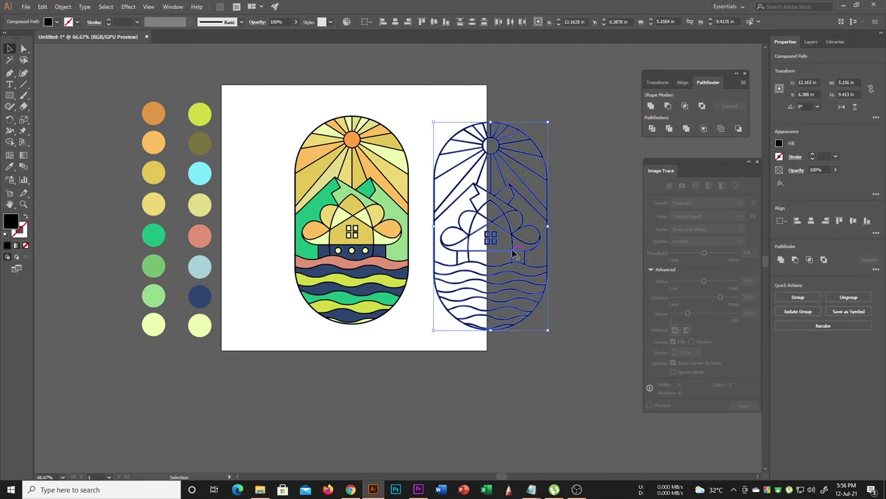
left_click(537, 358)
left_click_drag(202, 305, 108, 316)
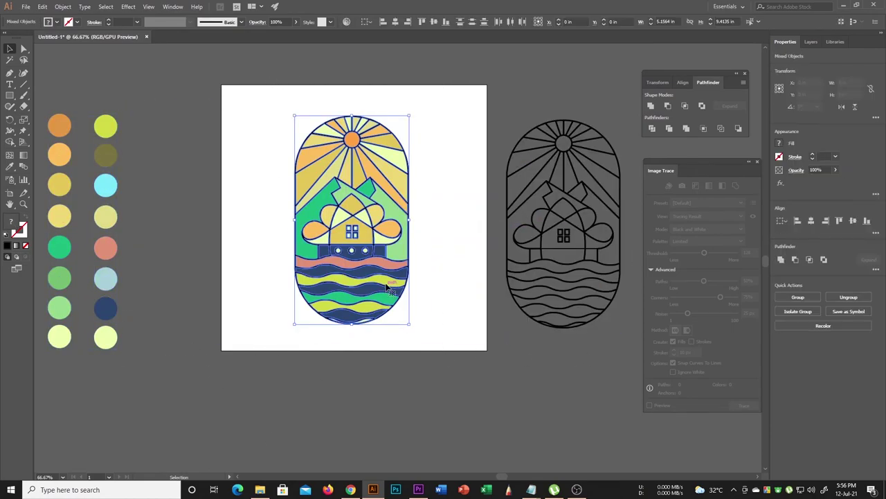
left_click_drag(289, 242, 223, 241)
left_click(506, 135)
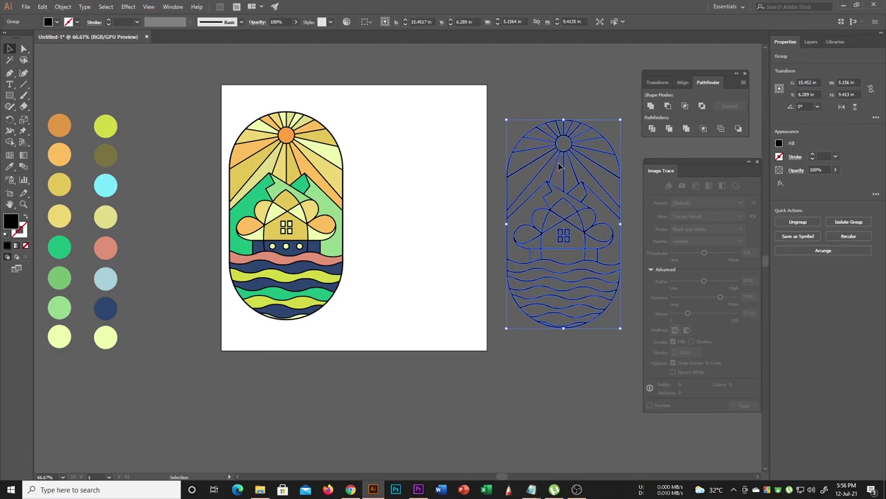
left_click_drag(564, 325, 421, 315)
left_click(537, 207)
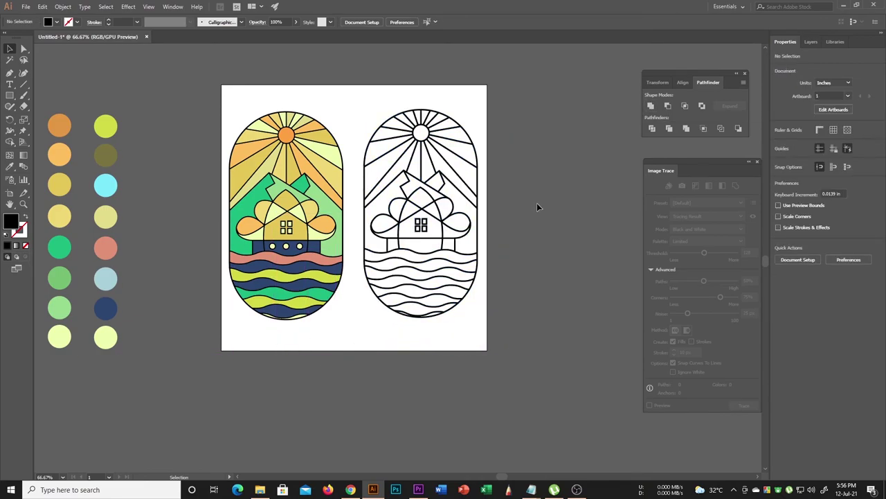
Step: Accidentally shrink both badges, then undo the scaling
key("ctrl+minus")
key("ctrl+1")
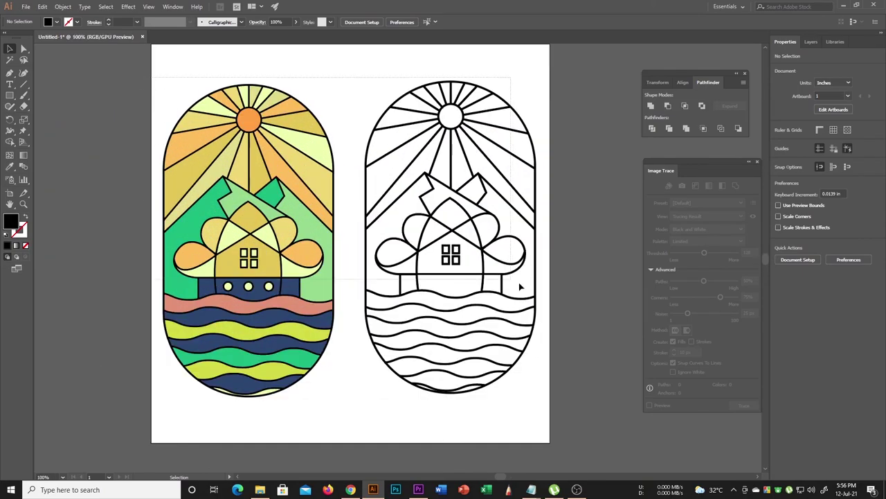
key("ctrl+a")
left_click_drag(538, 404, 510, 349)
key("a")
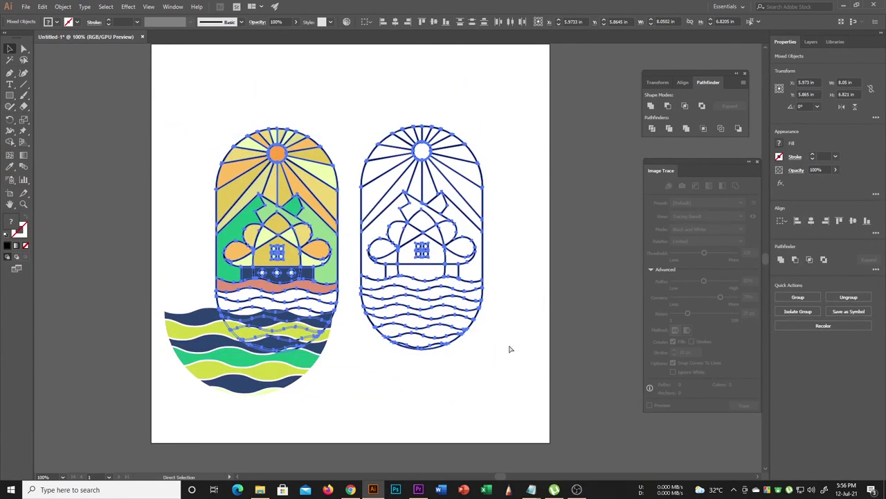
key("ctrl+z")
key("v")
Step: Select the badges, then deselect and zoom to frame the whole artboard
left_click_drag(152, 60, 312, 392)
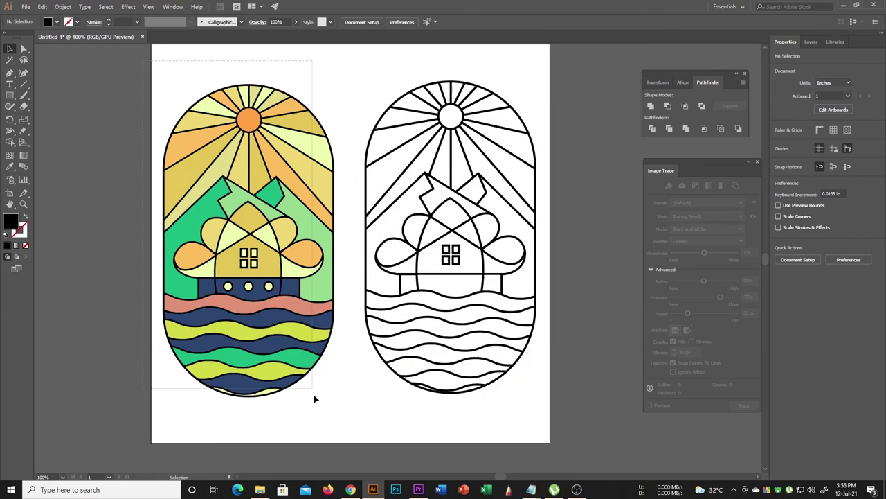
left_click(59, 7)
key("ctrl+a")
key("ctrl+shift+a")
key("ctrl+minus")
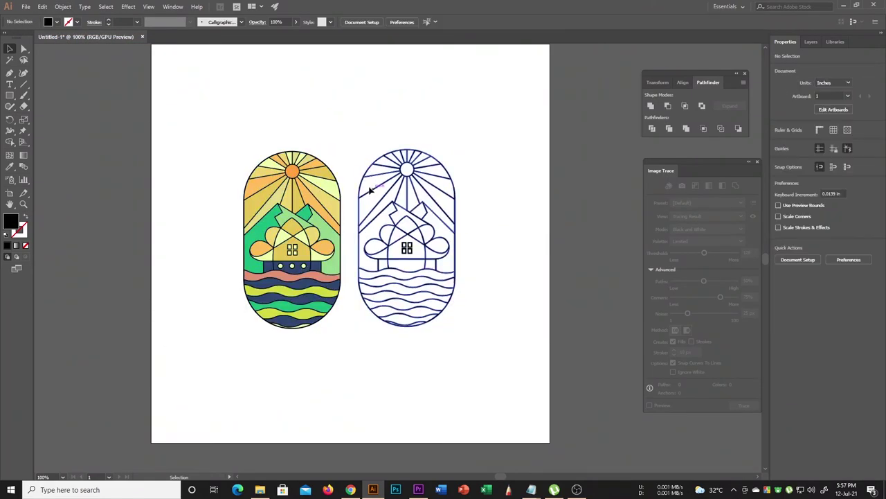
key("ctrl+plus")
key("ctrl+plus")
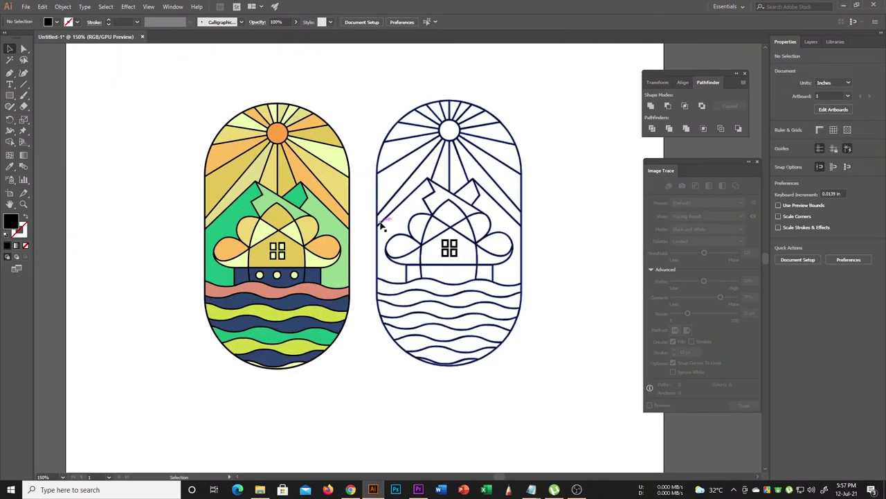
key("ctrl+minus")
key("ctrl+minus")
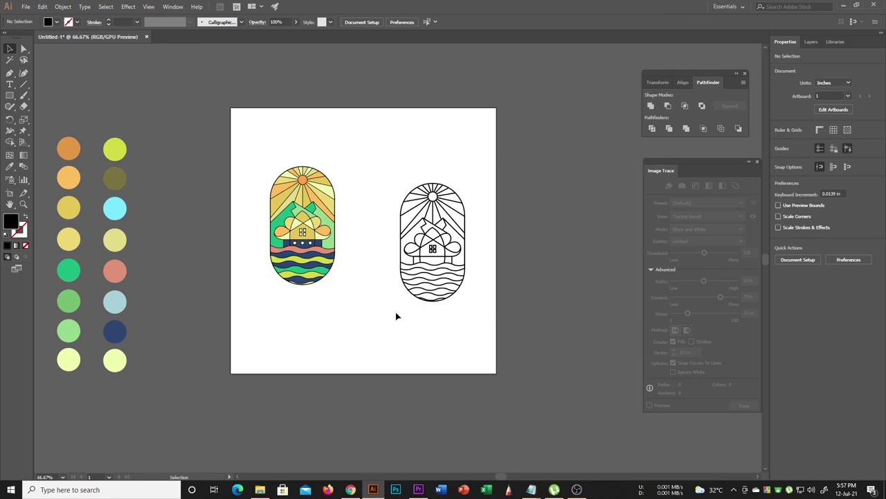
Step: Check the line-art and coloured badges by selecting each, then deselect everything
left_click(409, 291)
left_click(526, 308)
left_click_drag(281, 220, 378, 343)
left_click_drag(374, 298, 490, 388)
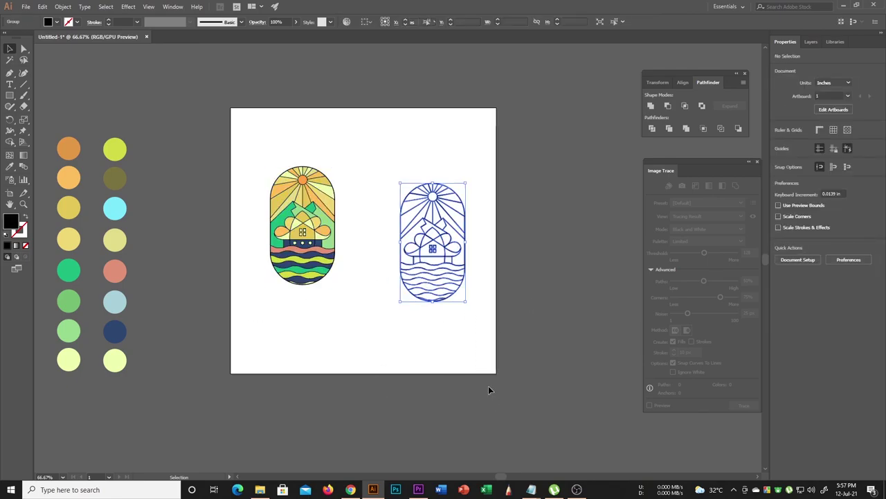
left_click(482, 325)
scroll(430, 291, "up", 3)
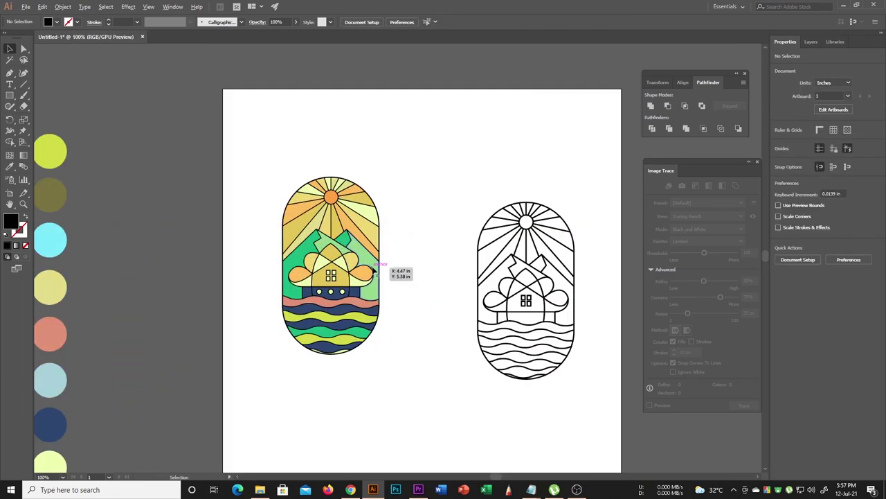